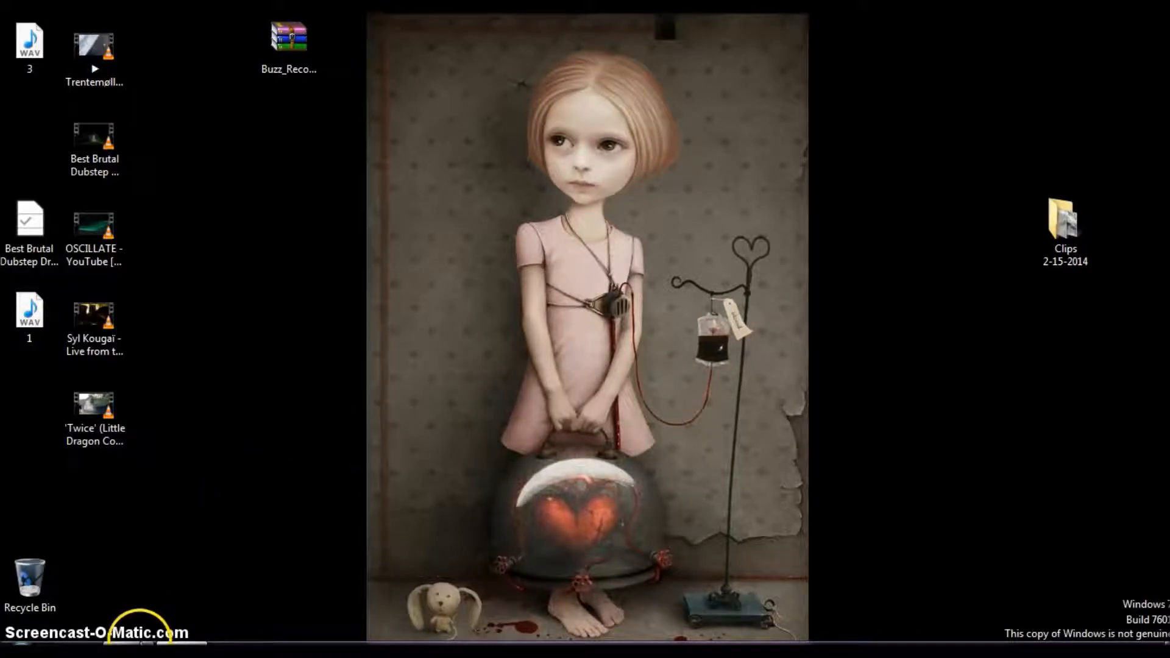
Switch to the open untitled set in Ableton Live.
mouse_move(140, 634)
mouse_move(136, 609)
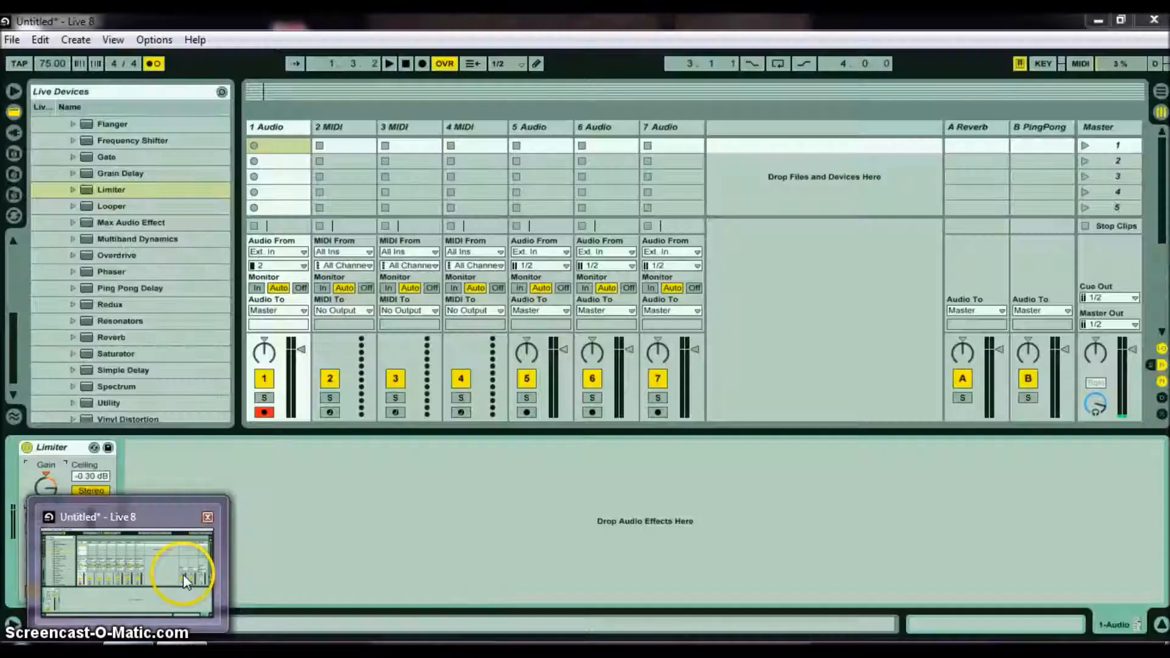
left_click(183, 574)
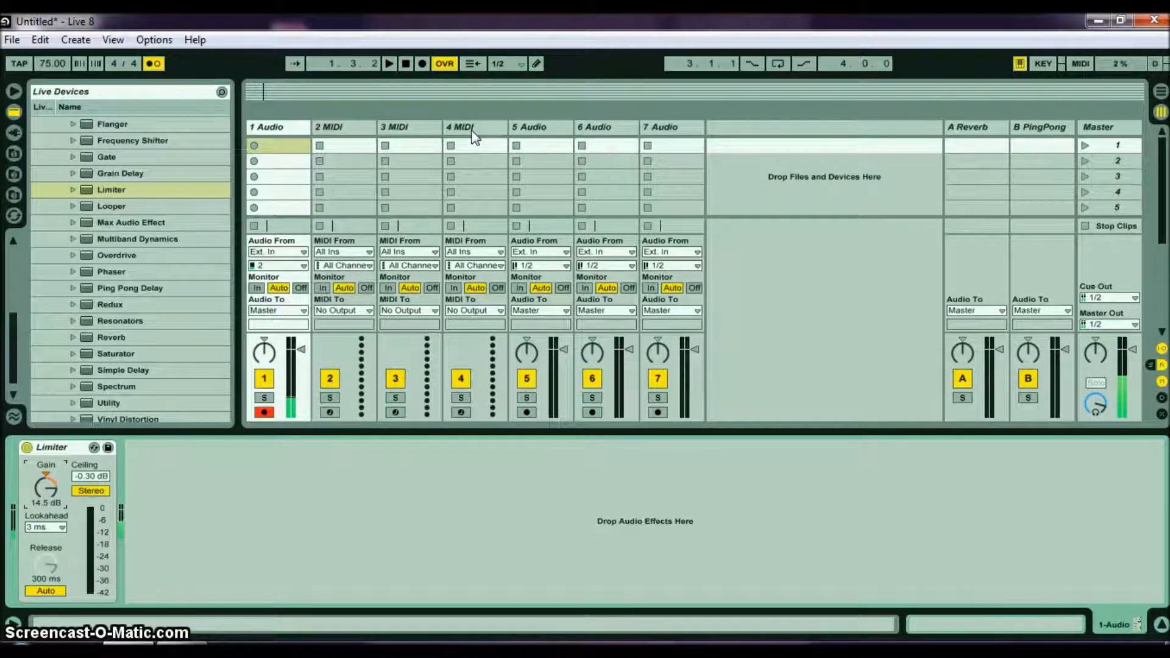
Group the tracks 4 MIDI, 5 Audio and 6 Audio together, and select the new group track.
left_click(475, 129)
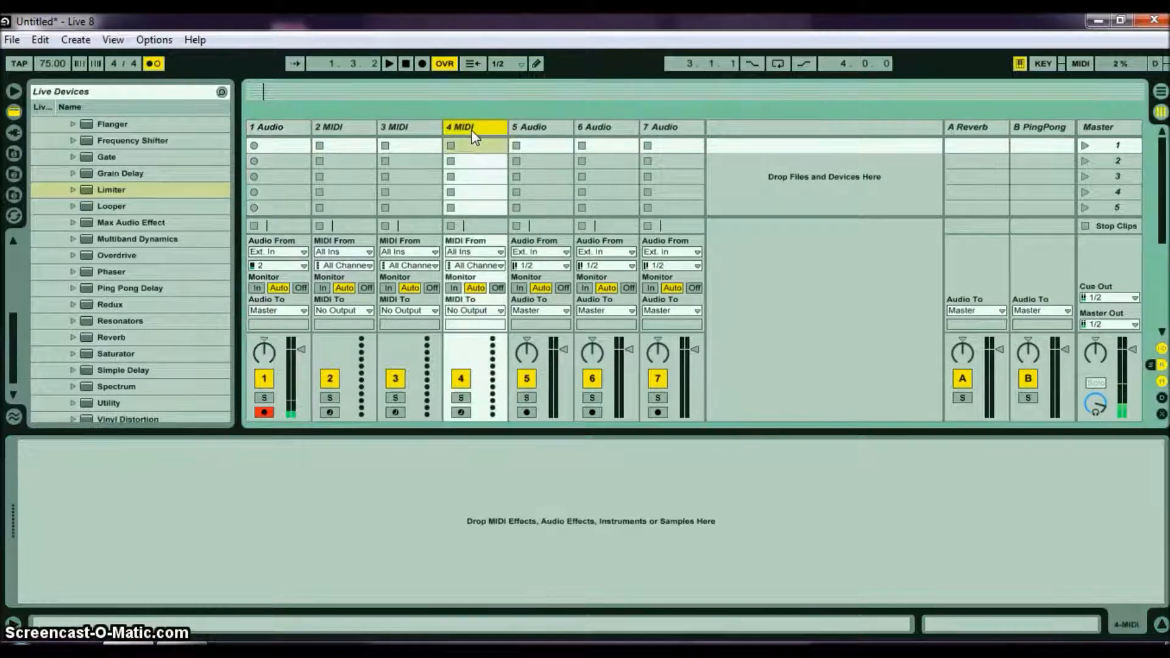
left_click(609, 129, "shift")
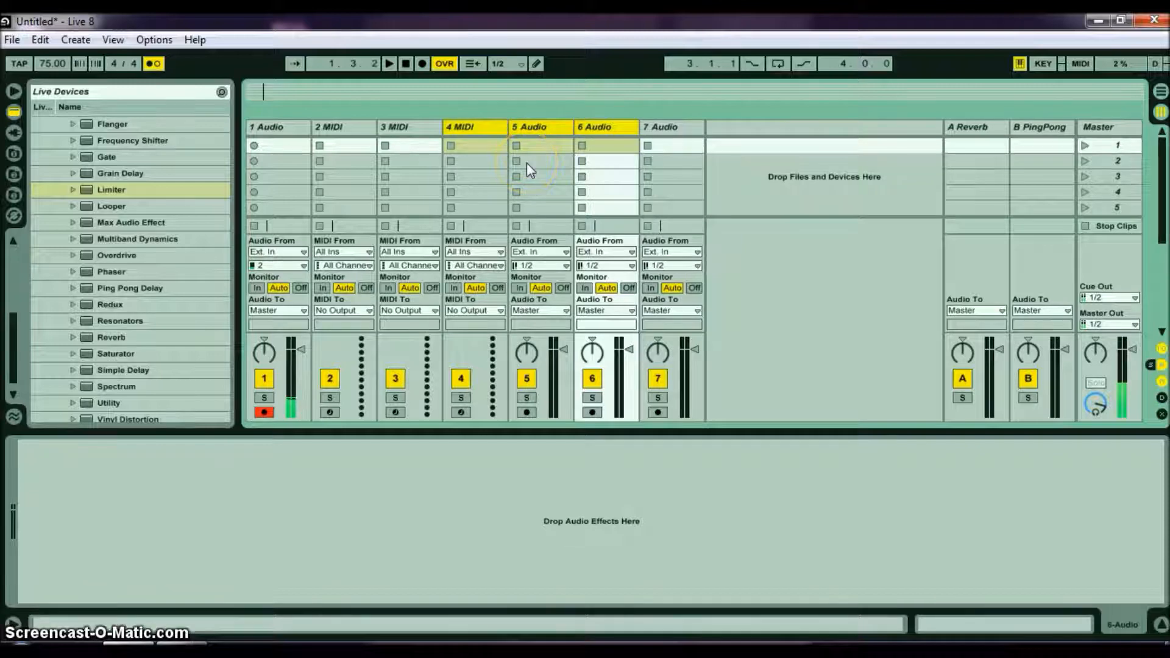
key("ctrl+g")
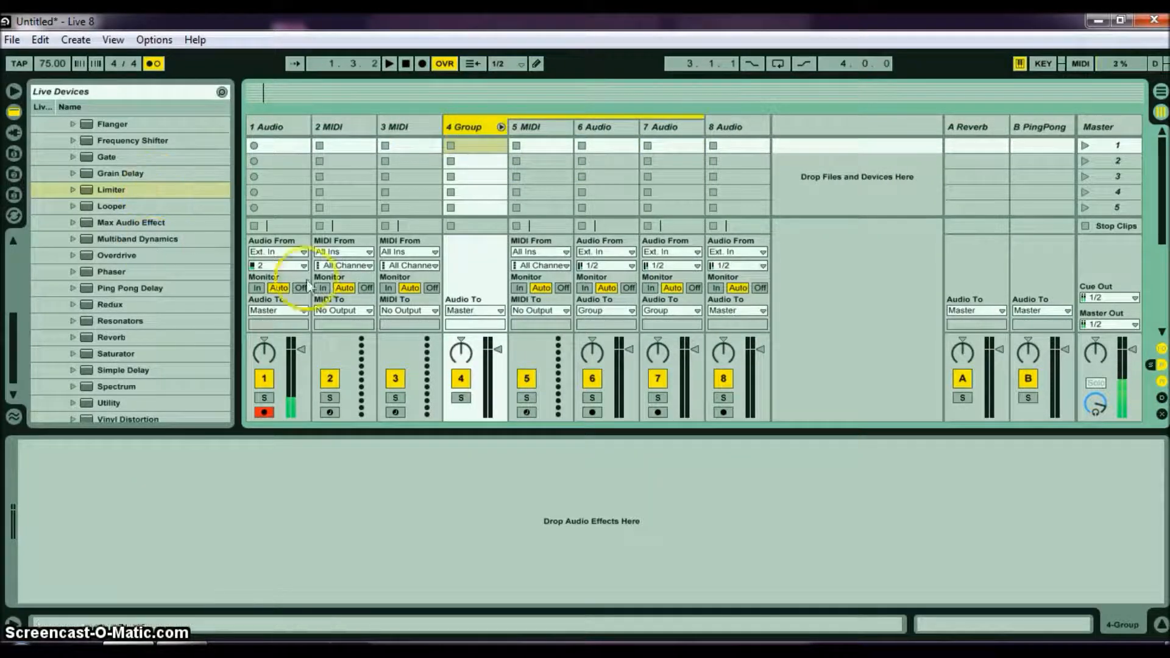
left_click(457, 145)
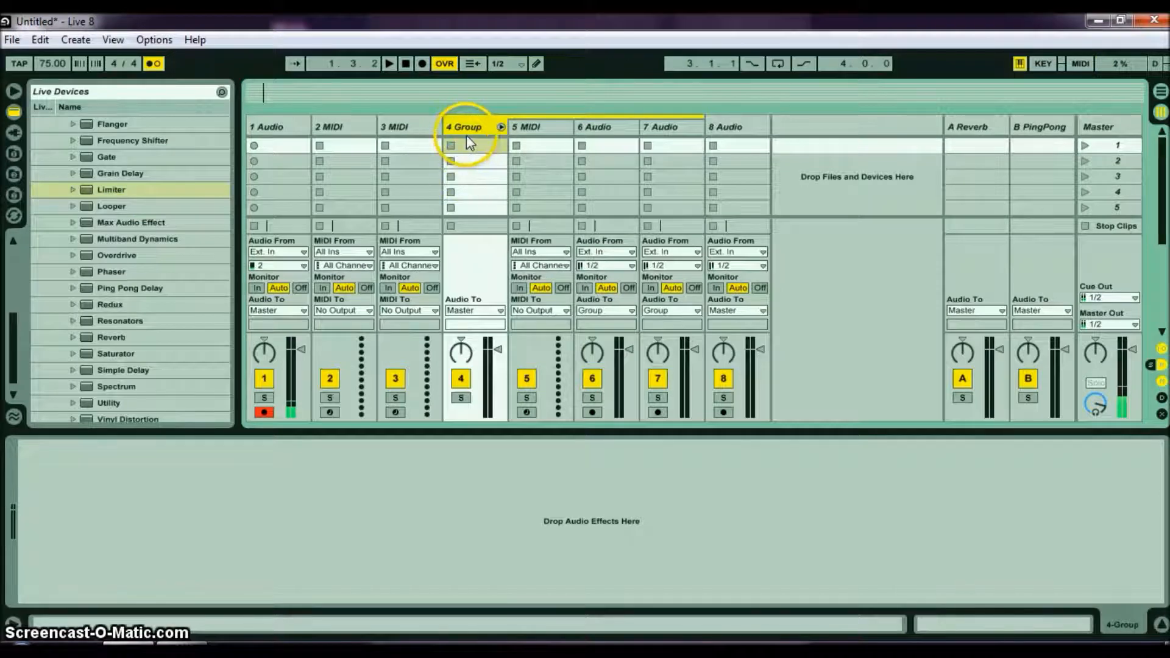
left_click(608, 148)
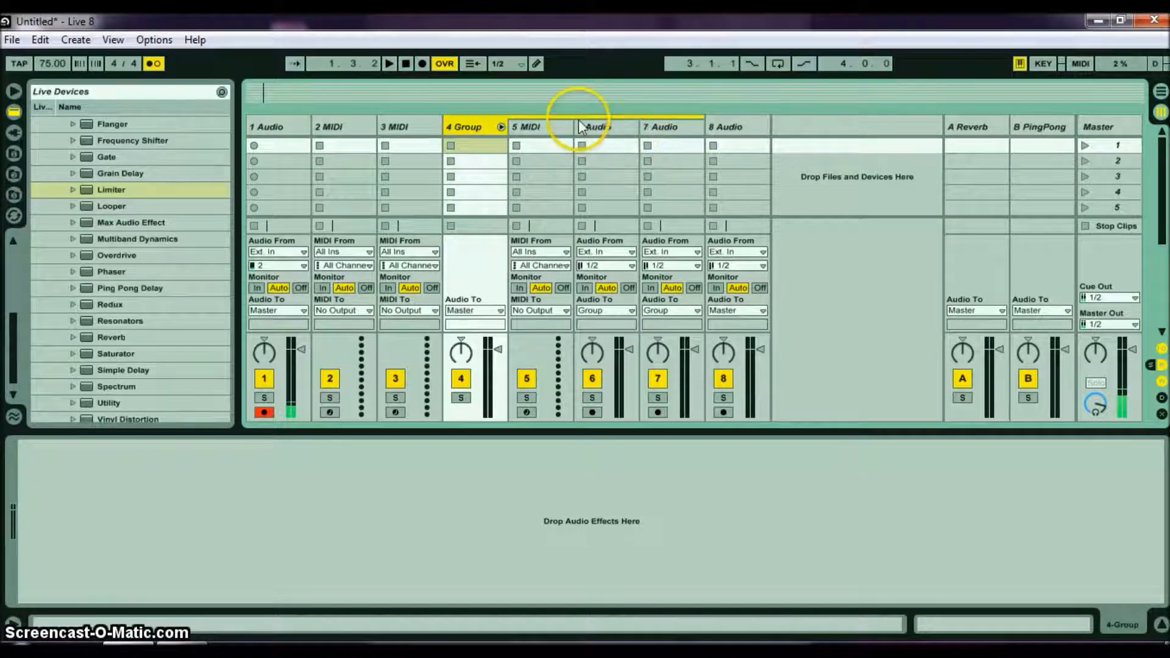
left_click(473, 127)
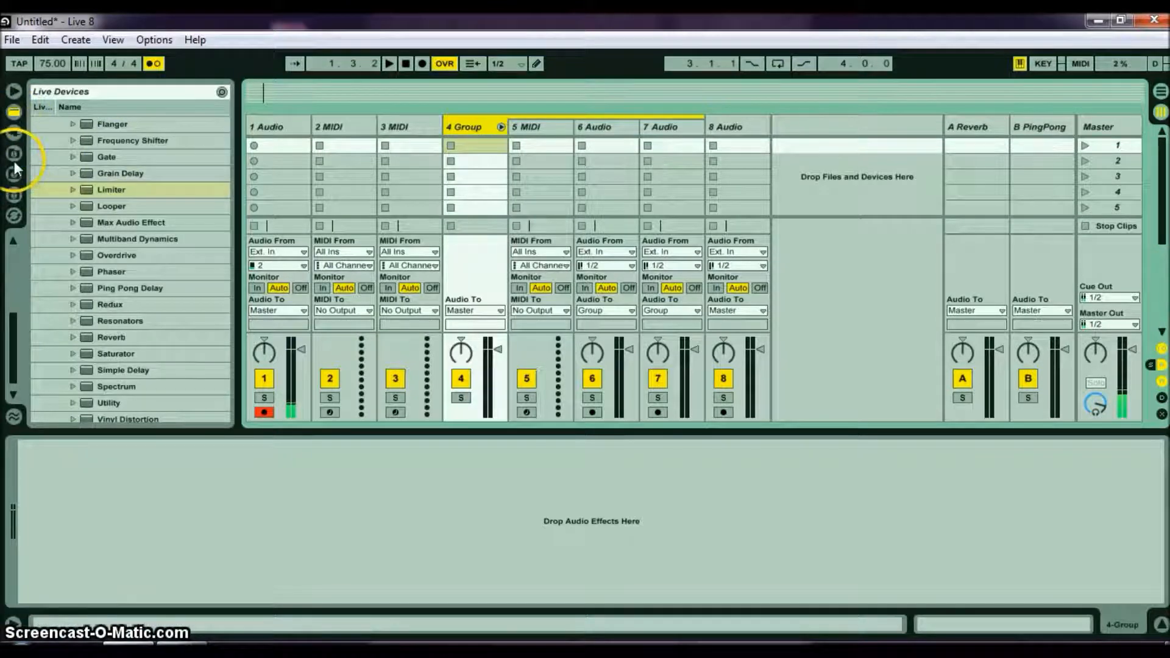
Load the Drum Rack preset Sauce's Kit onto the MIDI track inside the group.
left_click(13, 113)
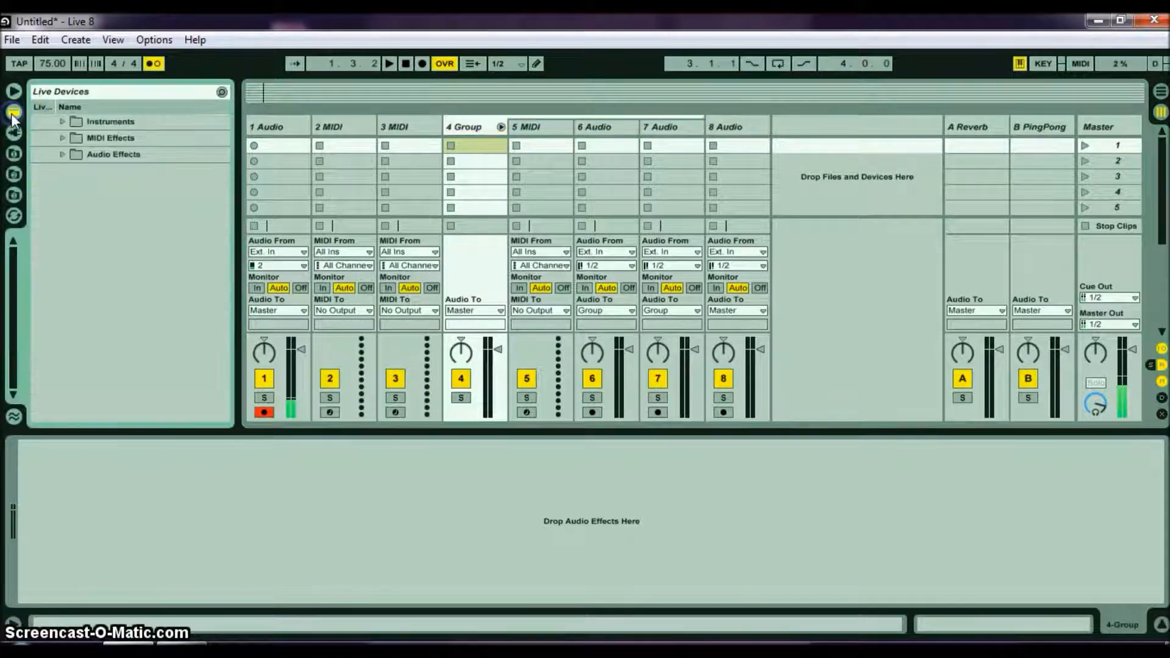
left_click(64, 122)
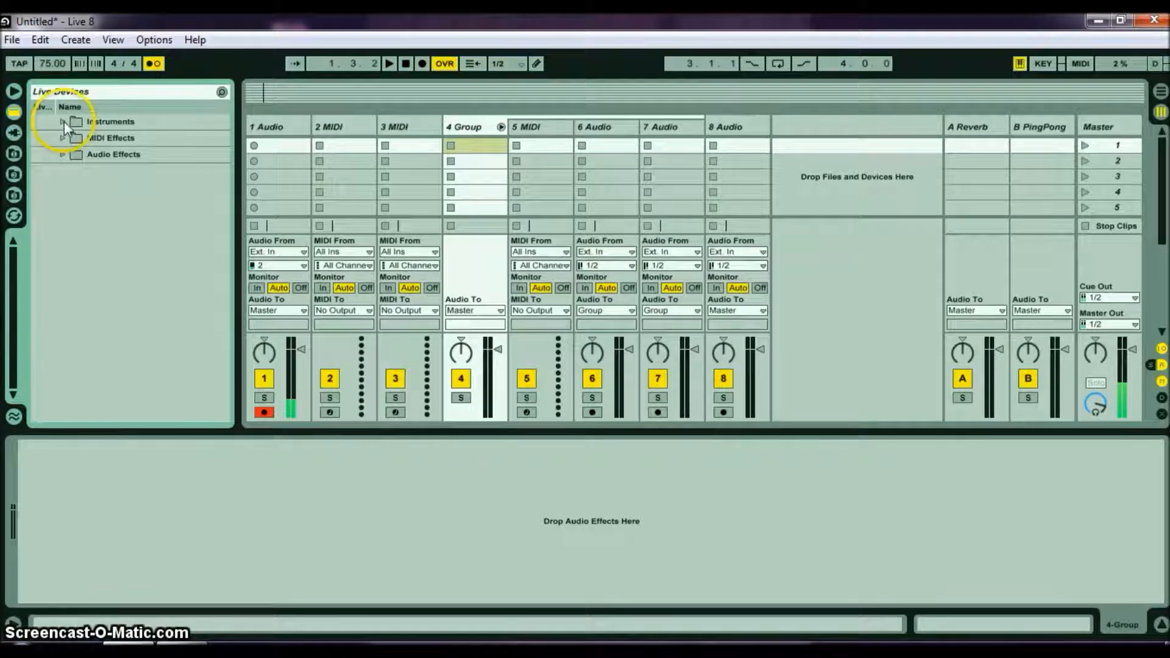
left_click(63, 121)
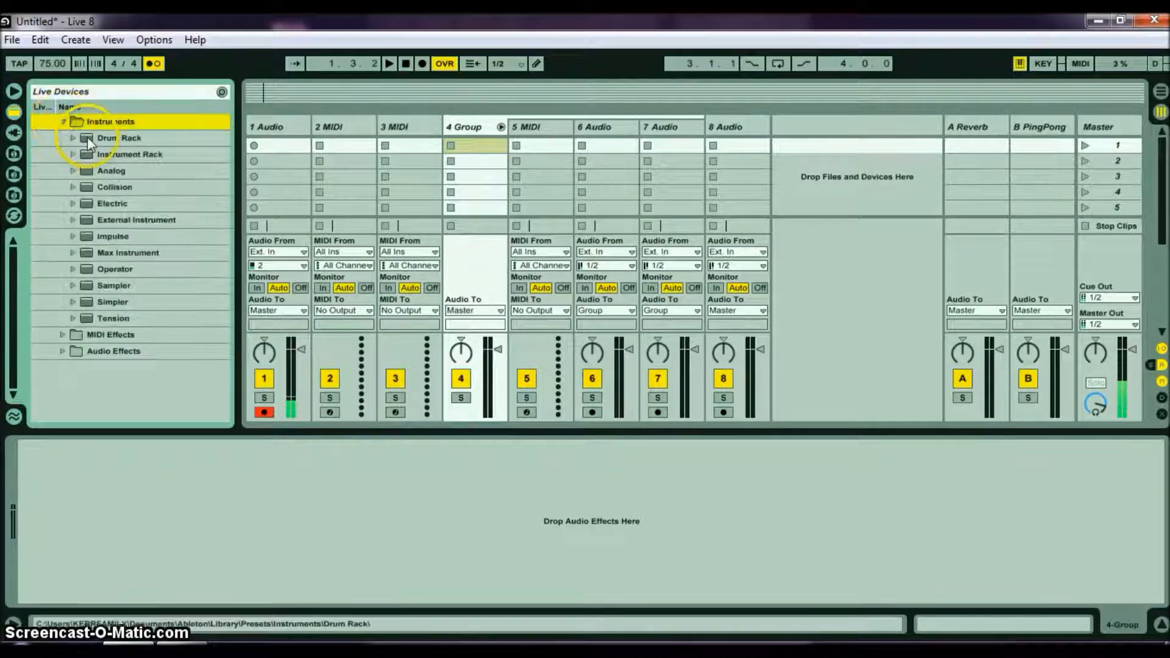
left_click(72, 138)
left_click_drag(14, 273, 16, 292)
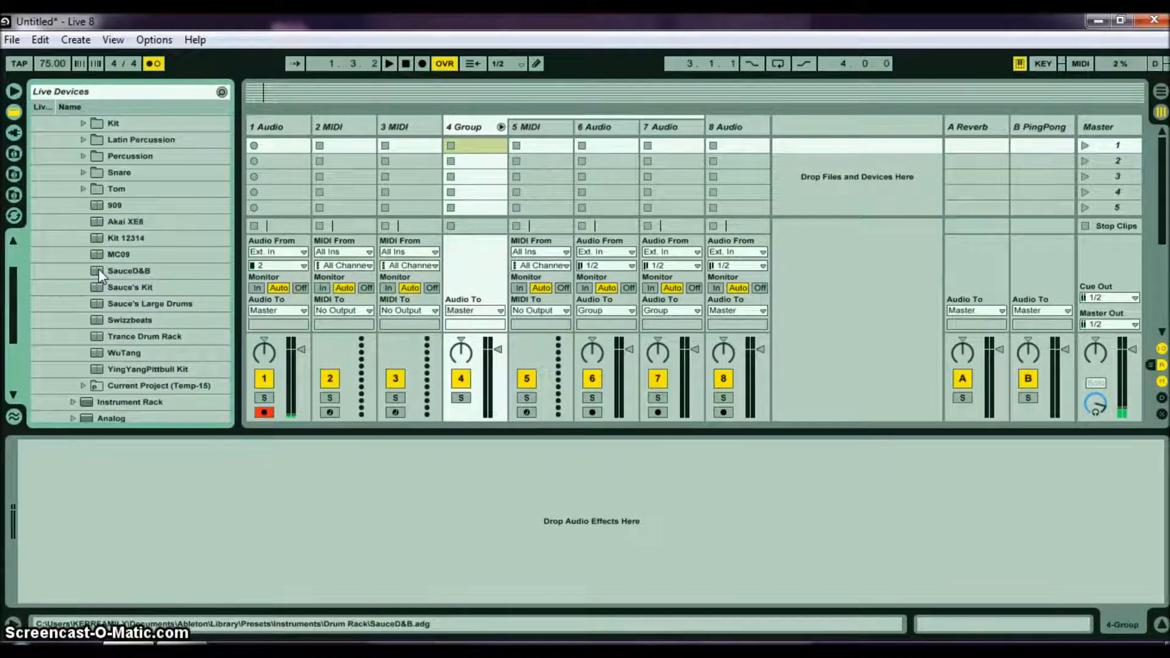
left_click_drag(96, 285, 527, 129)
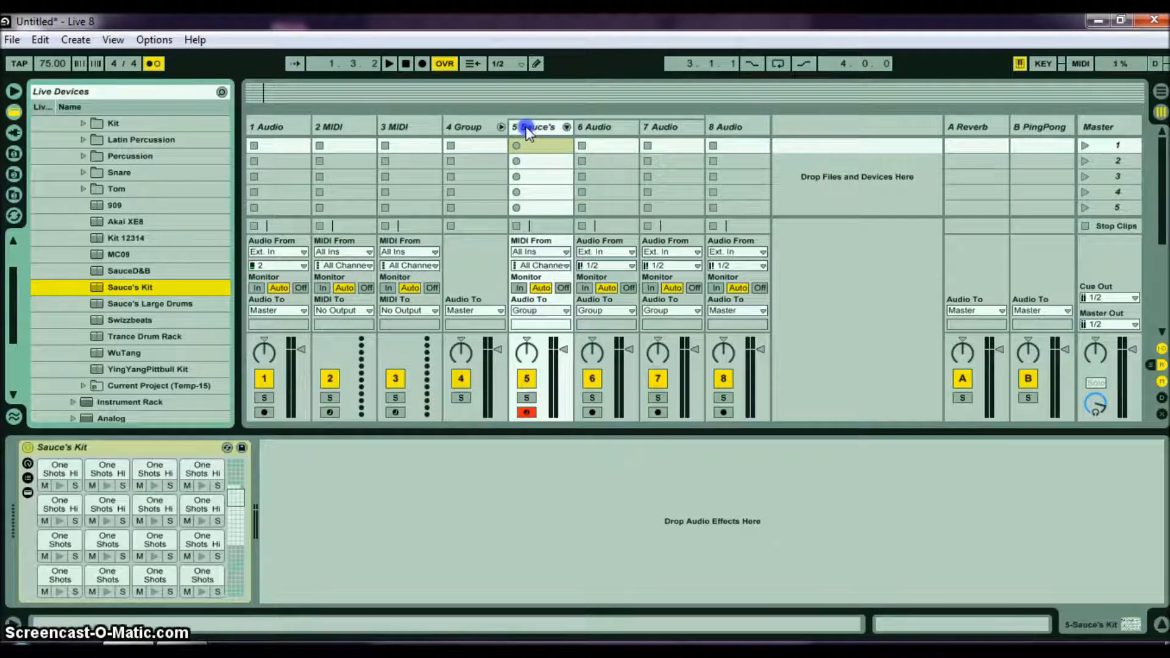
Arm the 1 Audio track alongside the drum track, and try out Sauce's Kit from the computer keyboard.
left_click(265, 412)
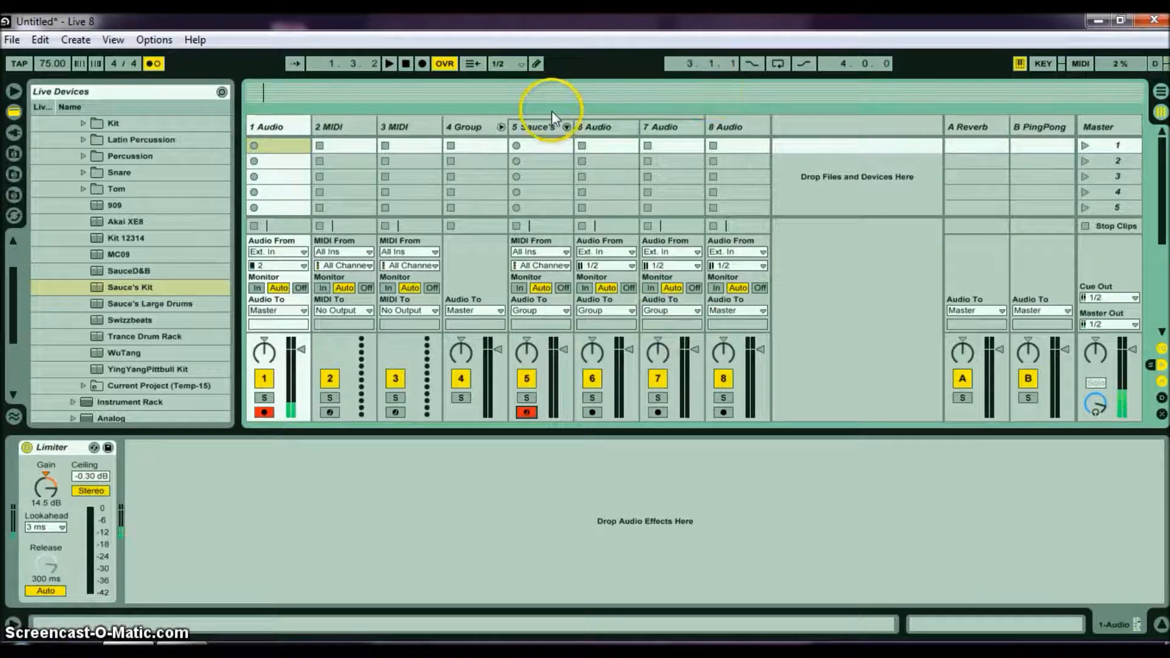
left_click(529, 129)
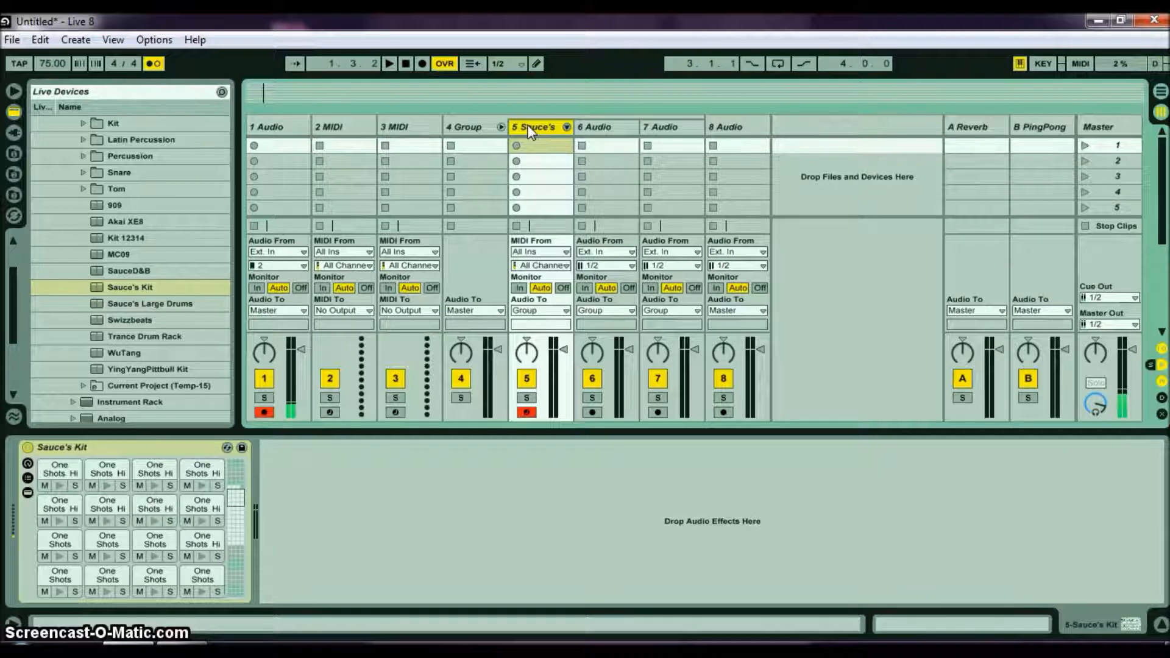
key("z")
key("a")
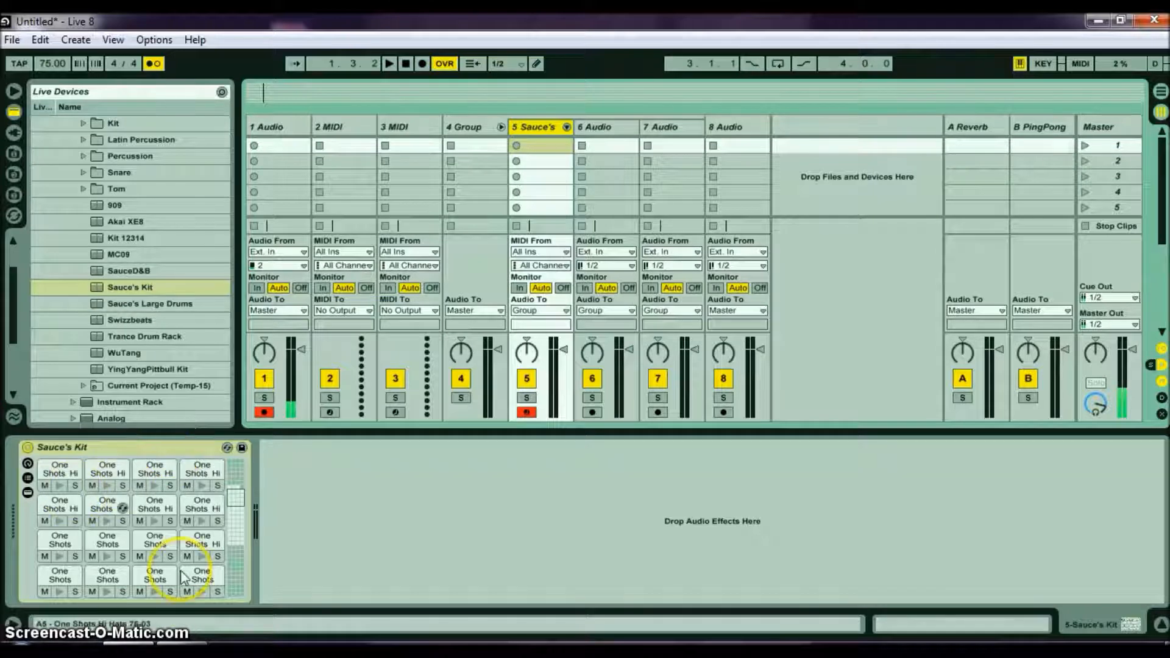
Show the device of the One Shots Hi Hats 76-04 pad, inspect its Vel setting, and hide the device again.
left_click(152, 509)
double_click(153, 509)
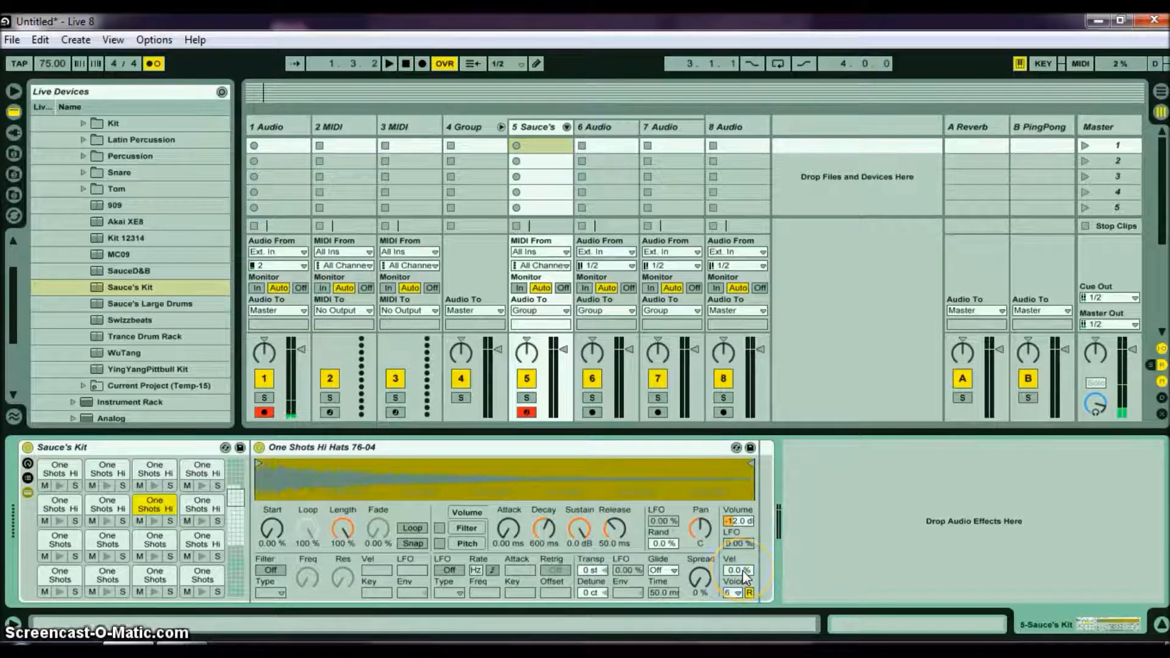
left_click(743, 573)
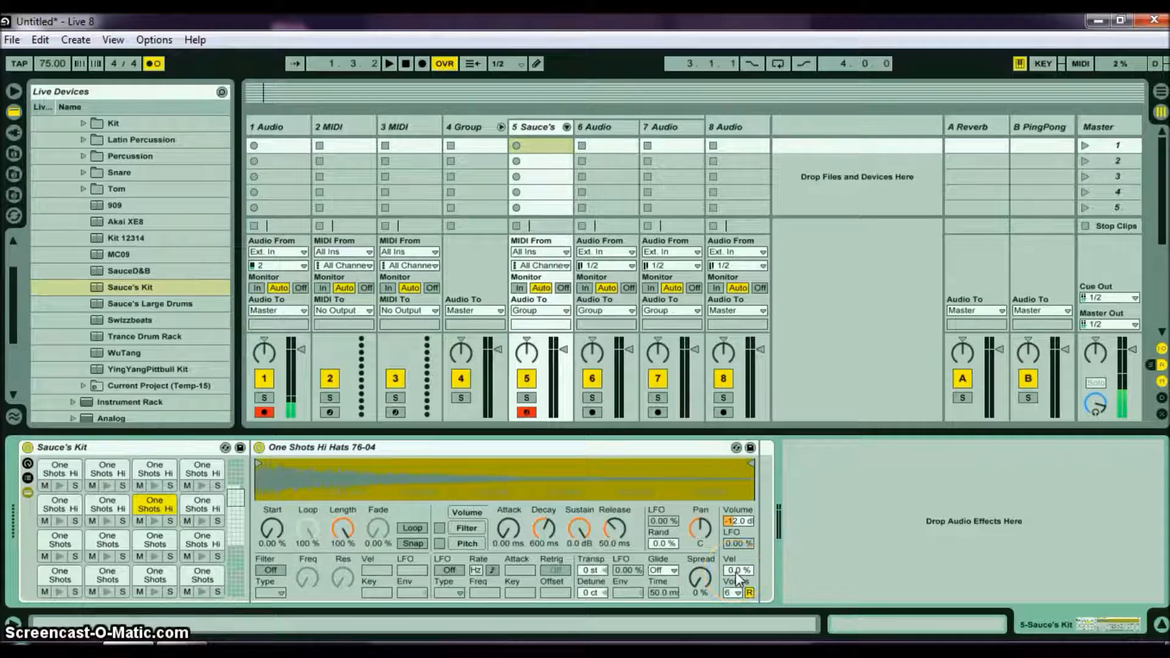
left_click(651, 451)
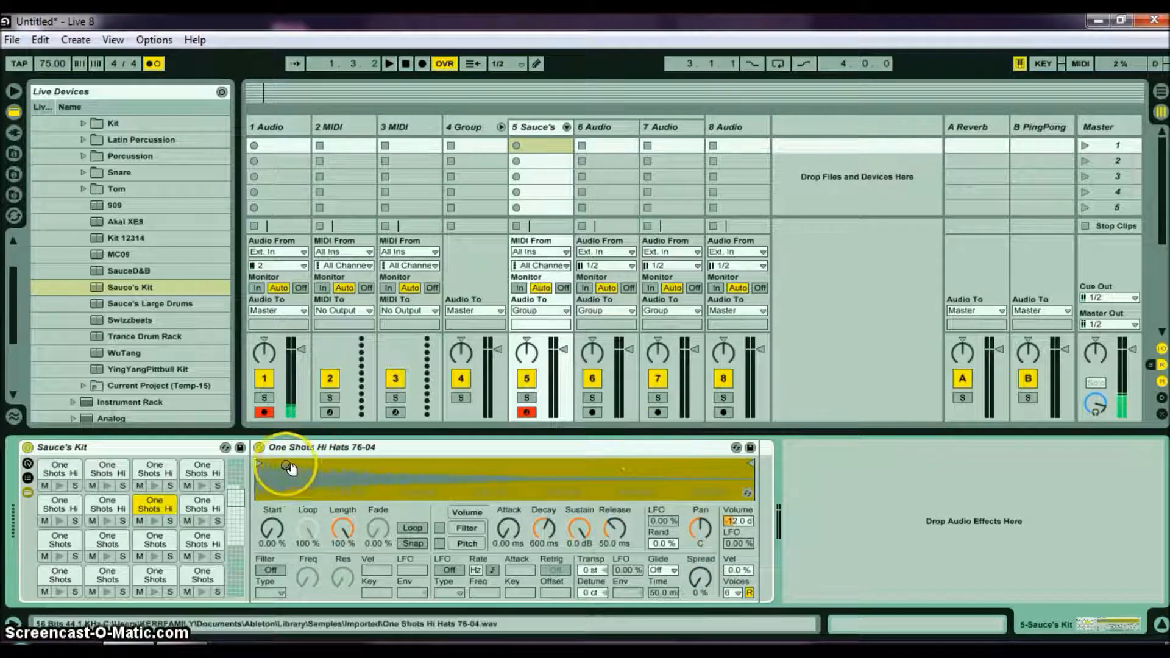
double_click(149, 503)
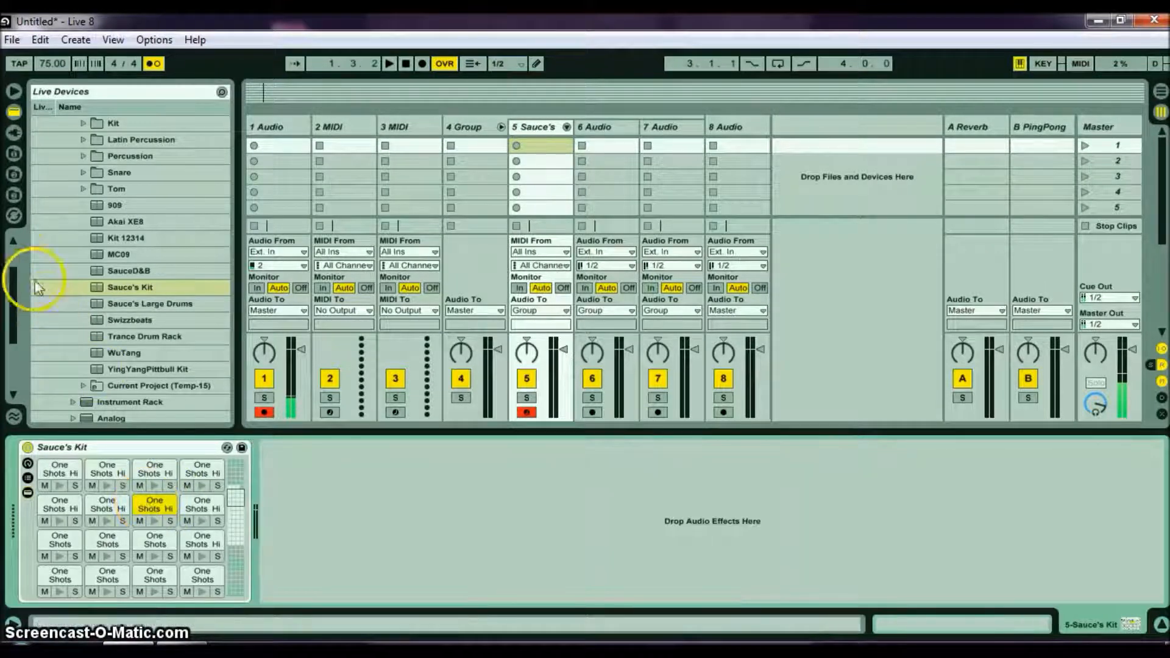
Add the Utility audio effect after Sauce's Kit and set its gain to 10.0 dB.
left_click(13, 112)
left_click(64, 154)
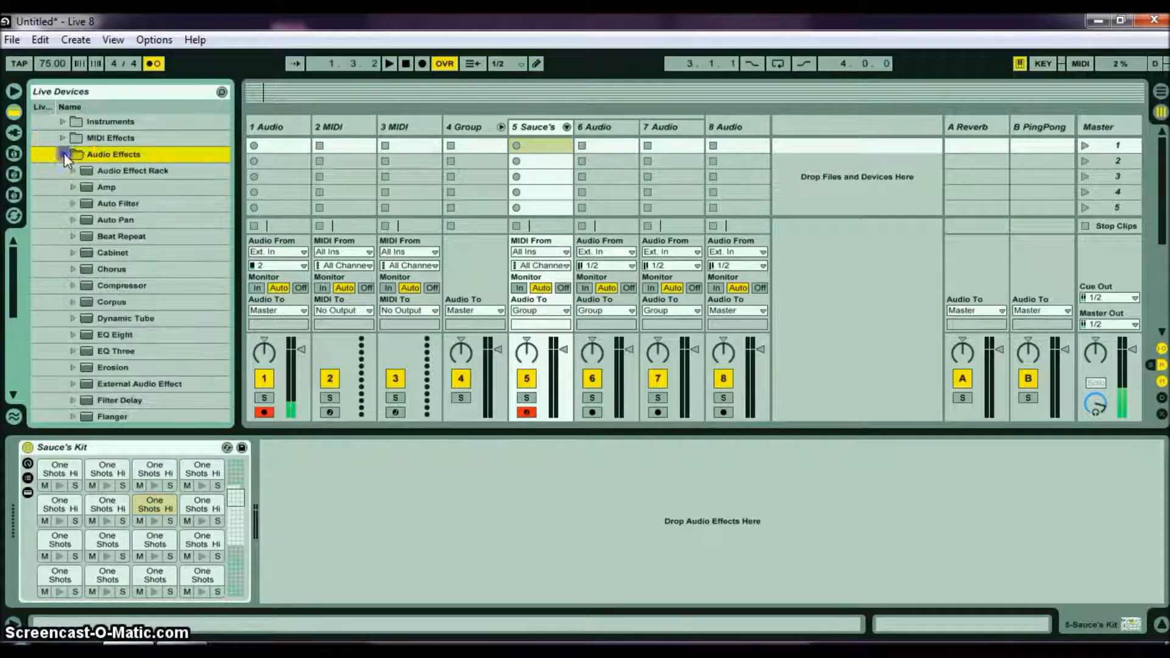
left_click_drag(17, 250, 13, 419)
left_click_drag(87, 379, 332, 501)
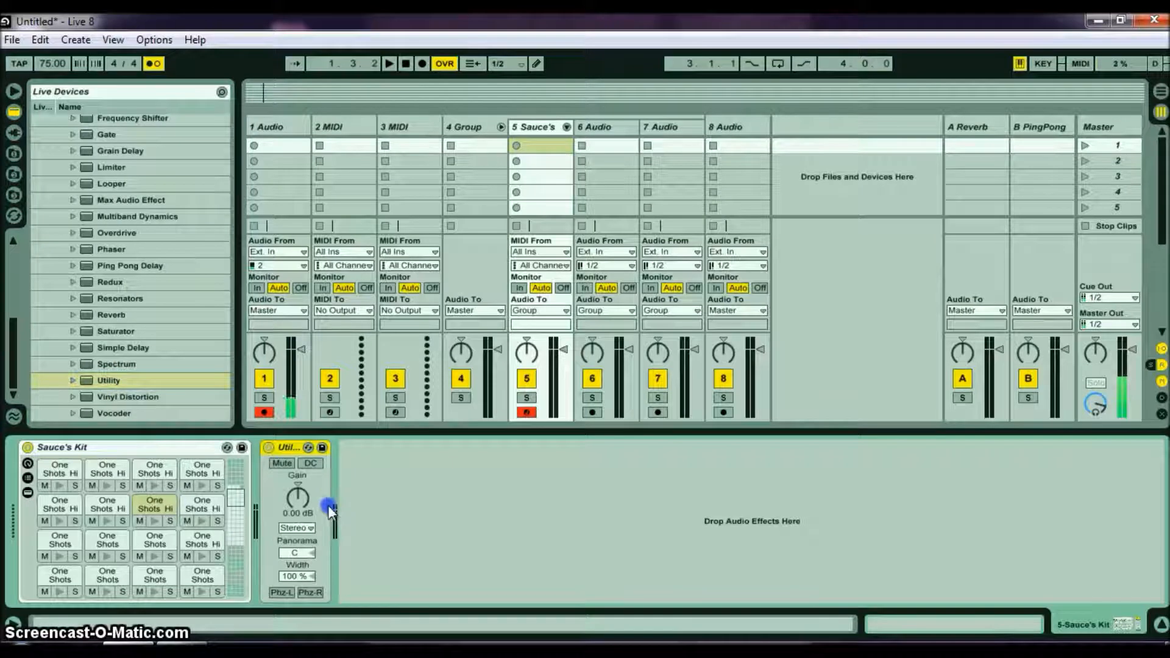
left_click(298, 506)
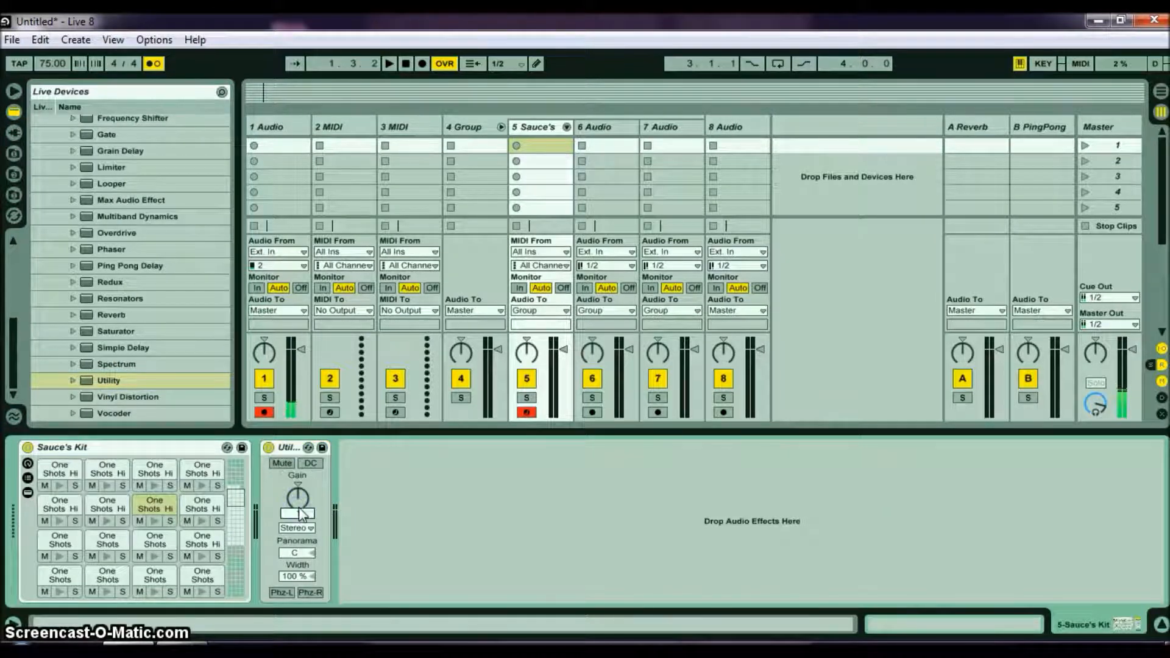
type("10.0 dB")
key("Return")
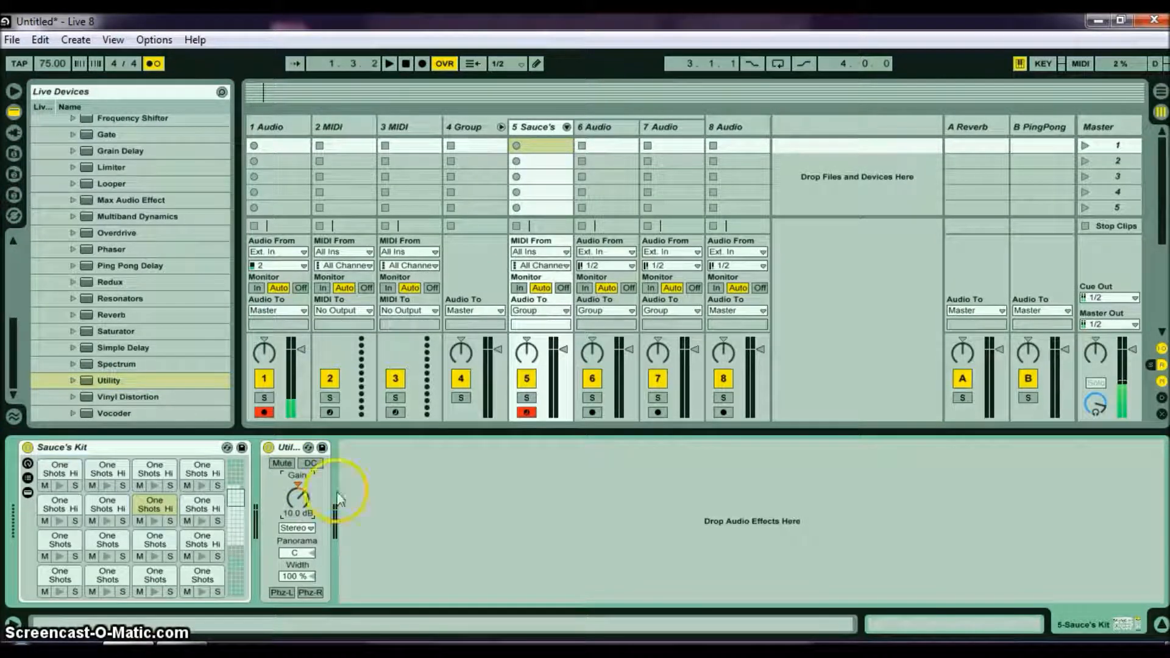
Record a drum pattern into the first clip slot of the Sauce's Kit track, and stop playback.
left_click(529, 129)
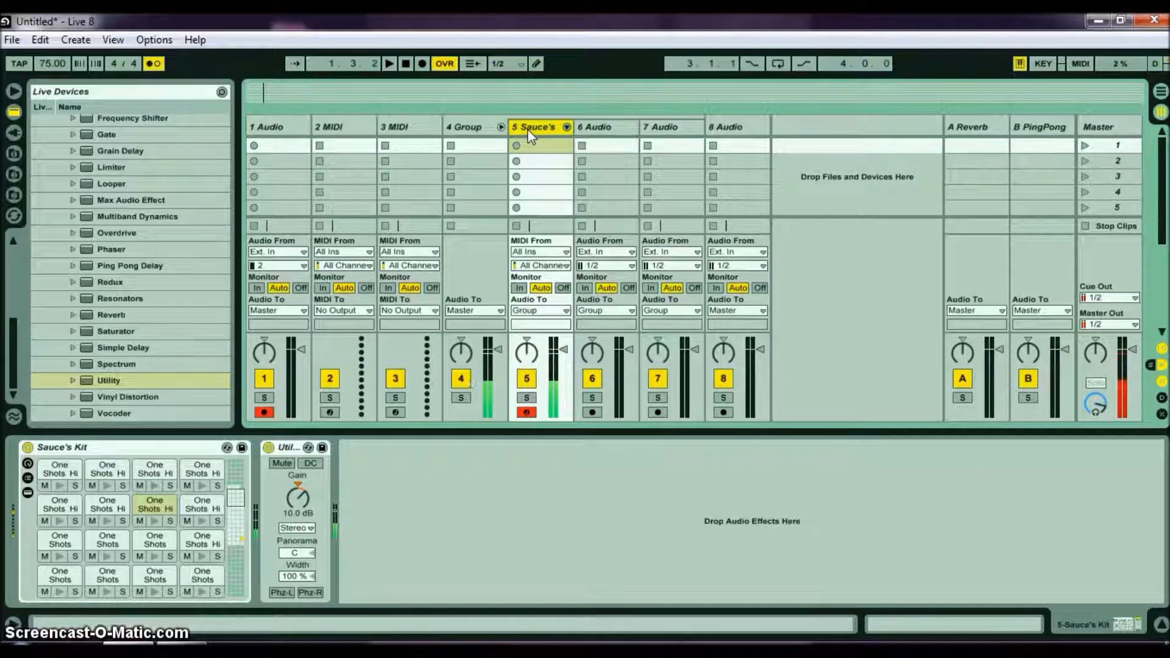
left_click(528, 156)
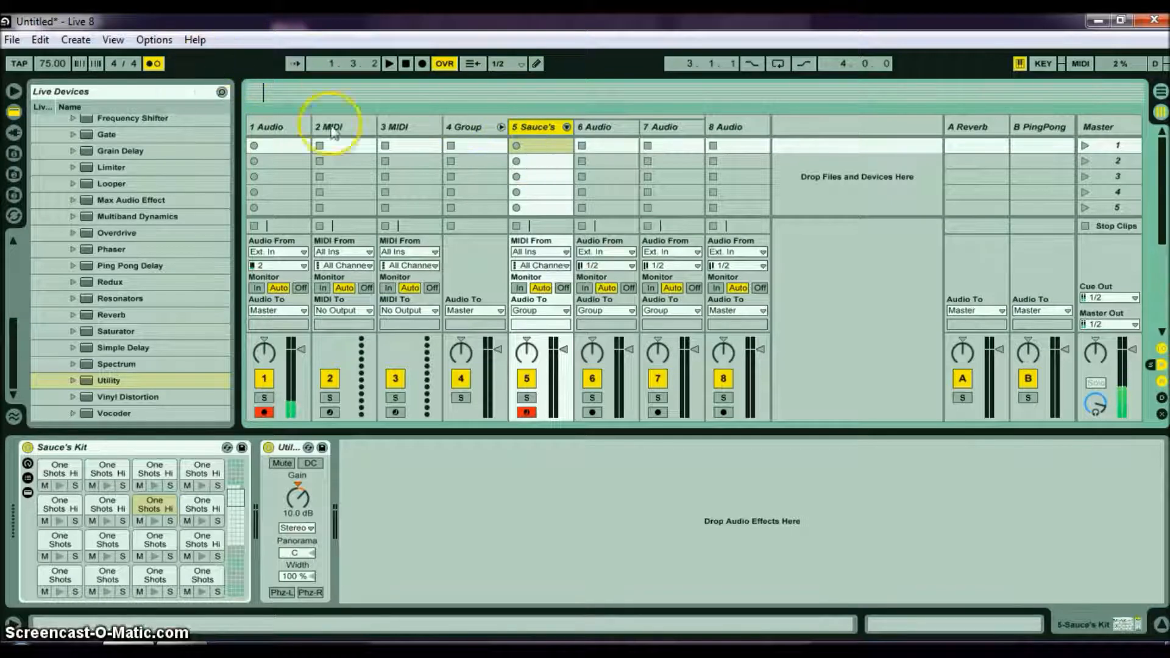
left_click(516, 145)
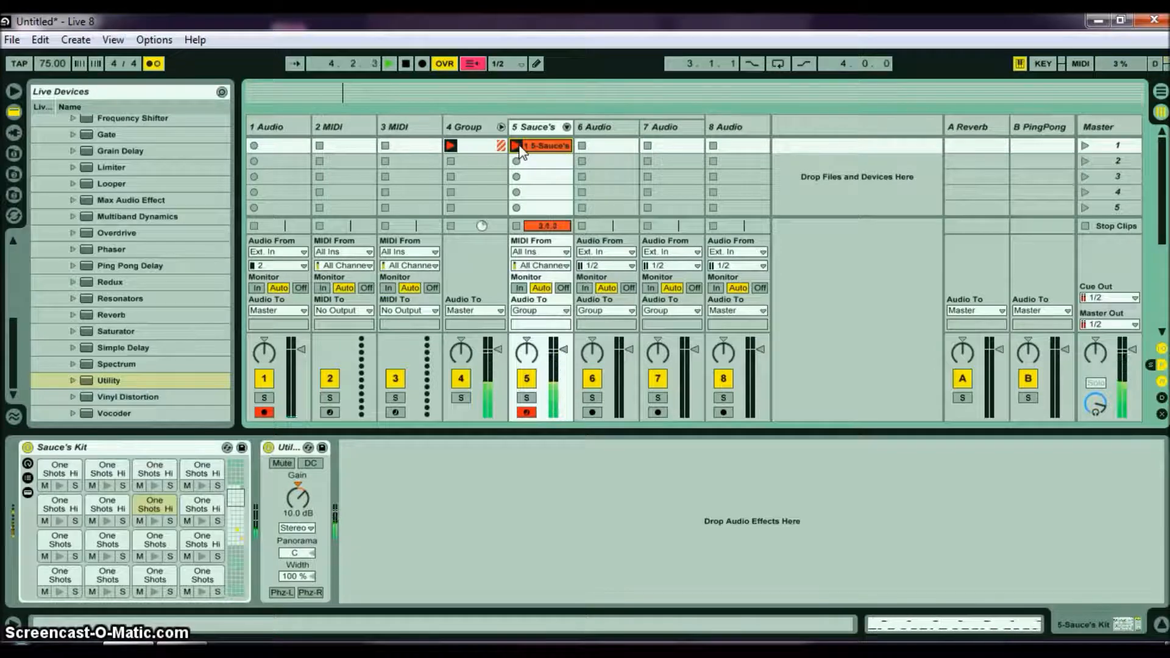
left_click(519, 146)
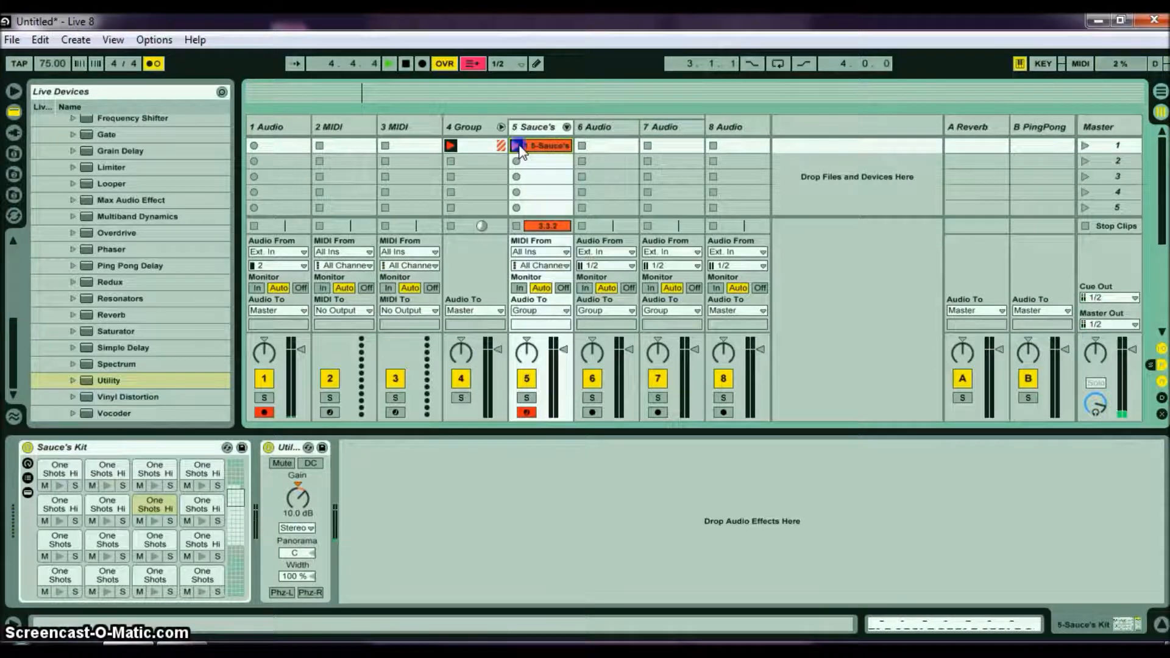
key("space")
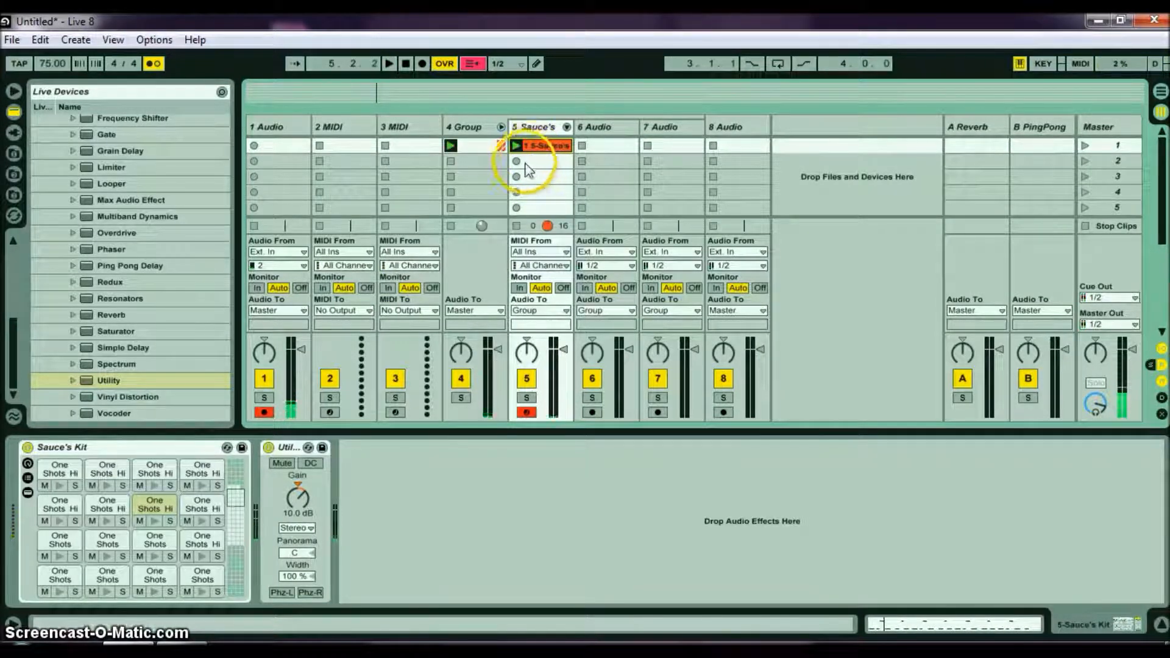
Play the recorded drum clip back, and turn off MIDI overdub and the metronome.
key("space")
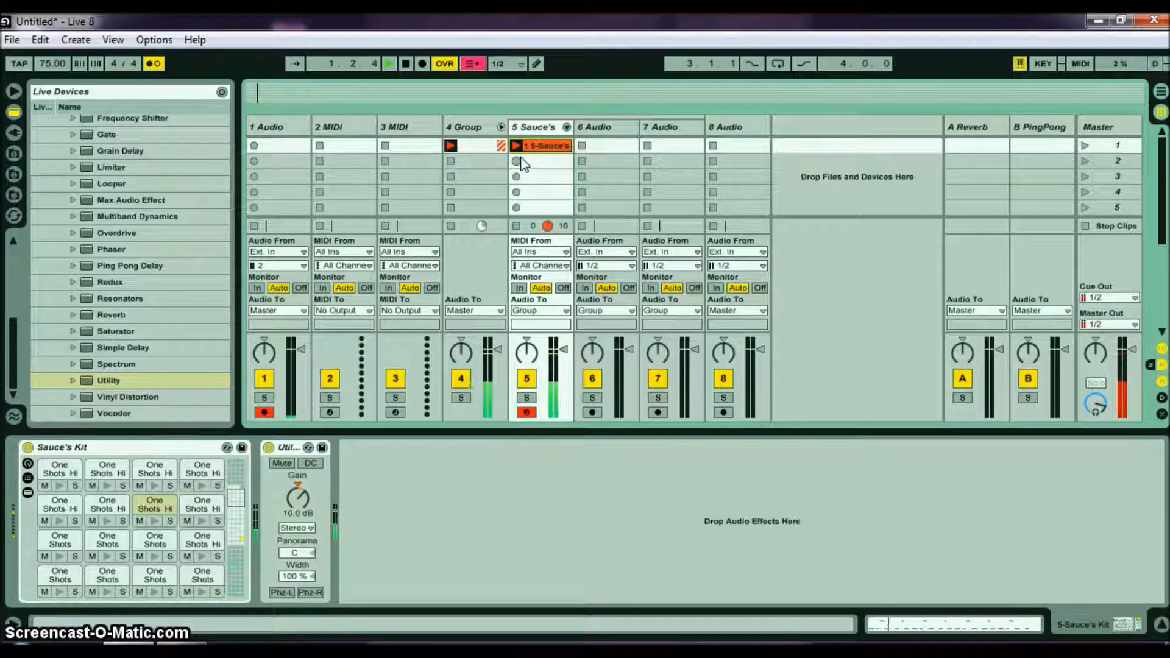
left_click(527, 356)
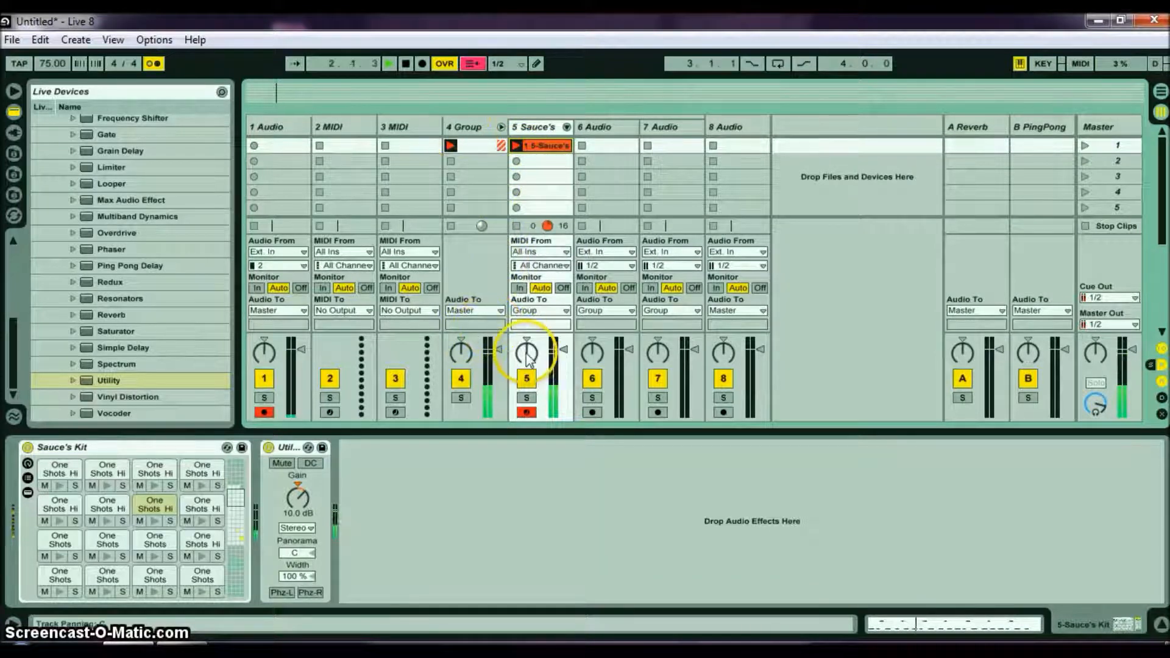
left_click(444, 62)
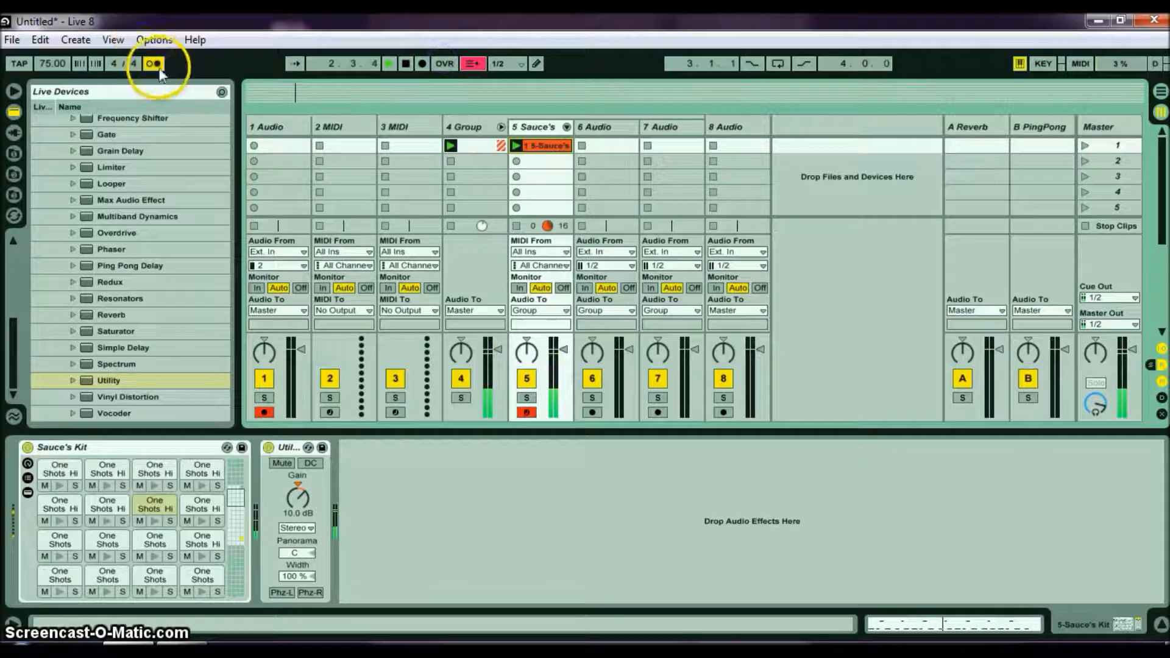
left_click(153, 64)
Duplicate the drum clip into the second slot of the Sauce's Kit track and launch the copy.
left_click(543, 149)
right_click(544, 150)
key("ctrl+d")
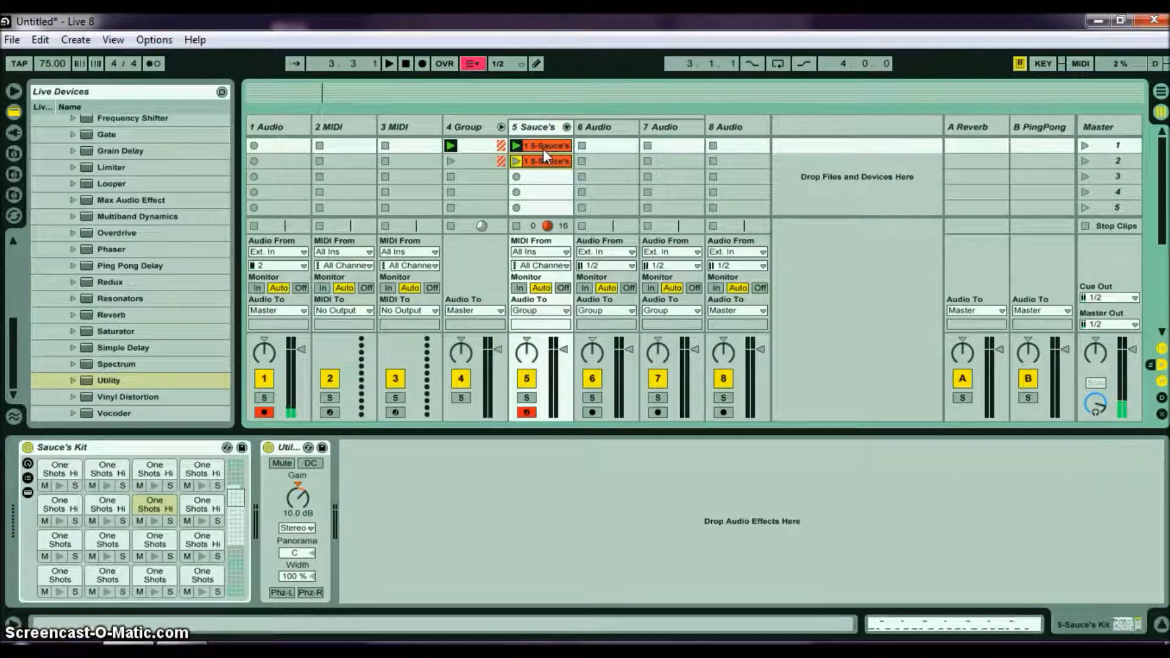
left_click(517, 162)
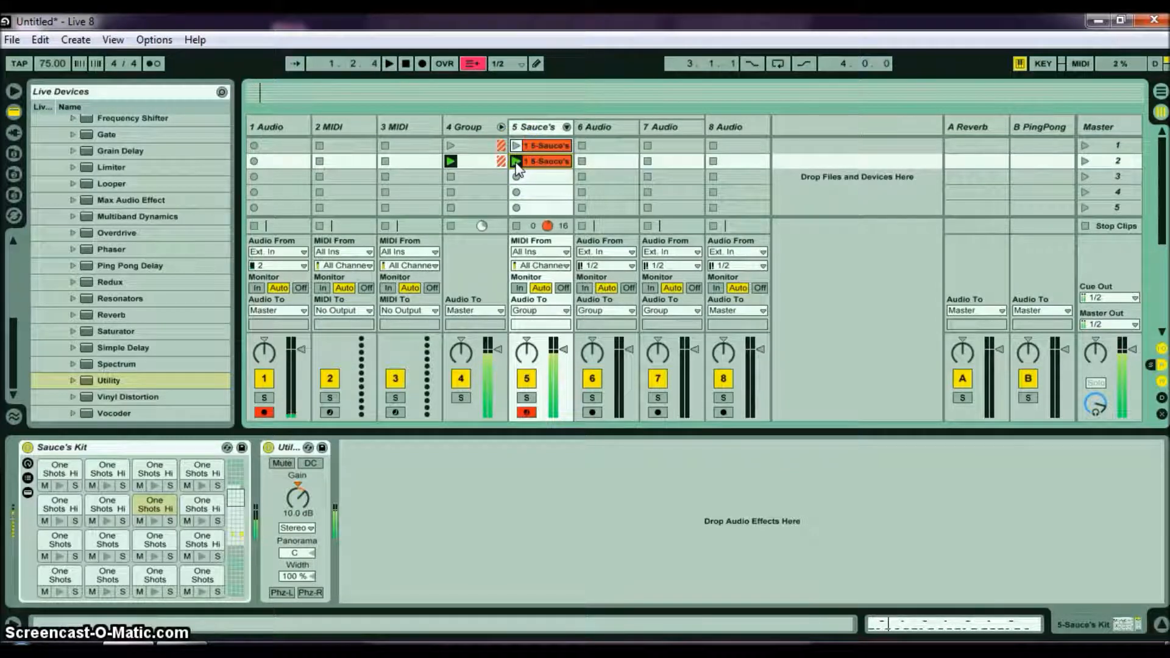
key("x")
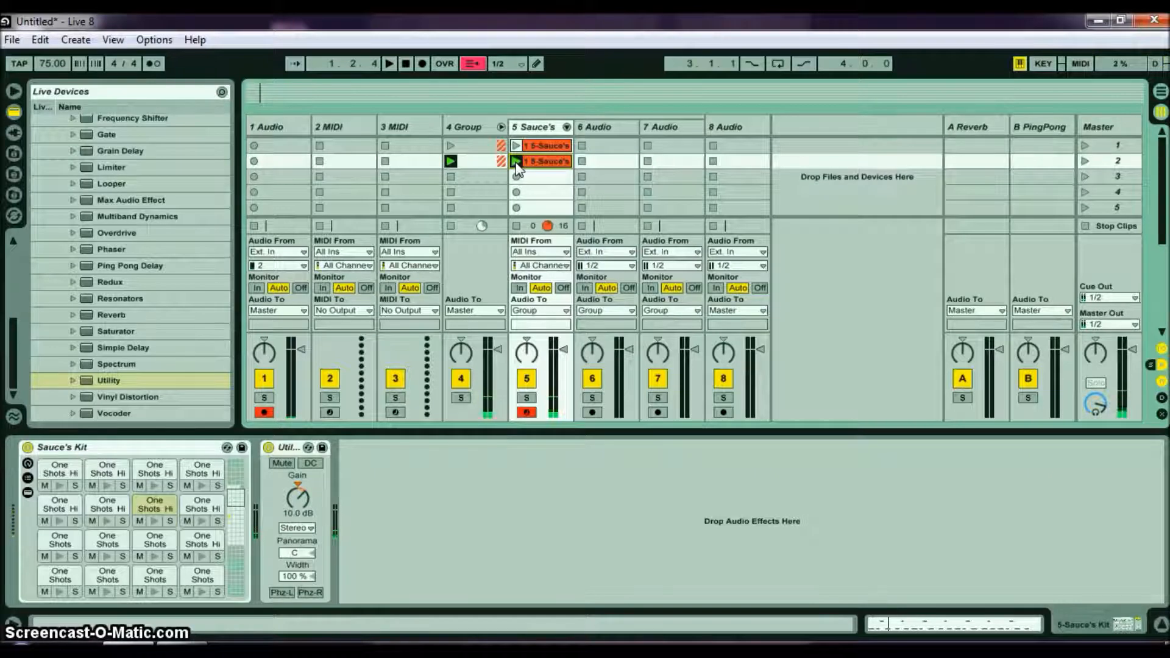
Overdub more drum hits into the second Sauce's Kit clip with MIDI overdub on, and freeze the track.
left_click(516, 163)
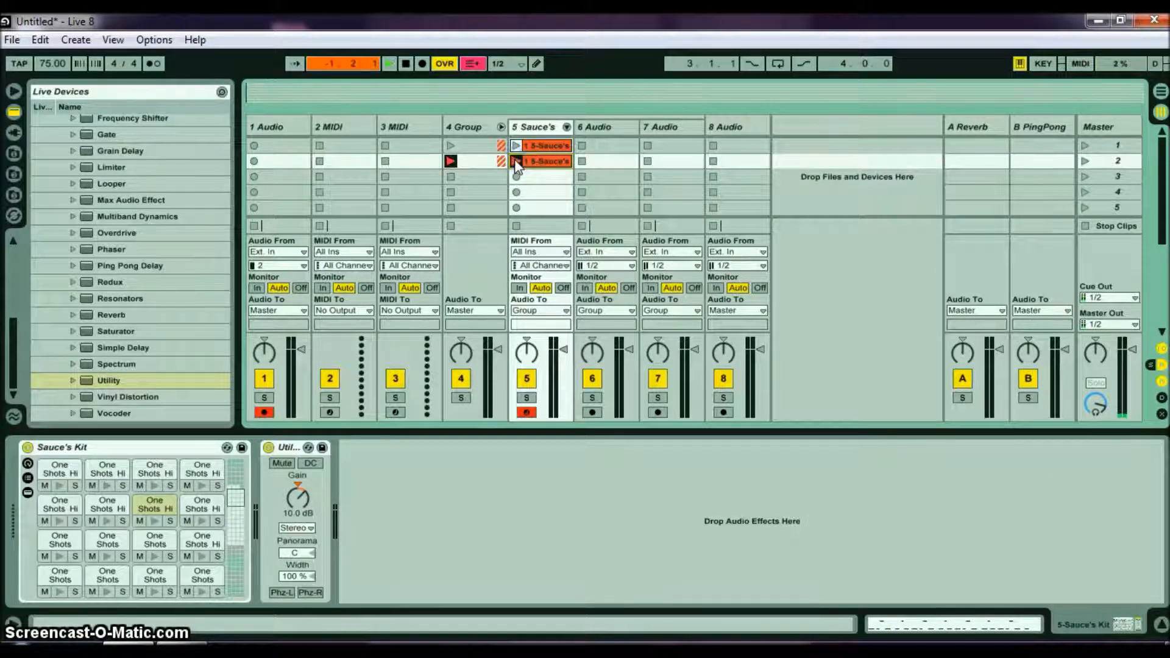
left_click(516, 163)
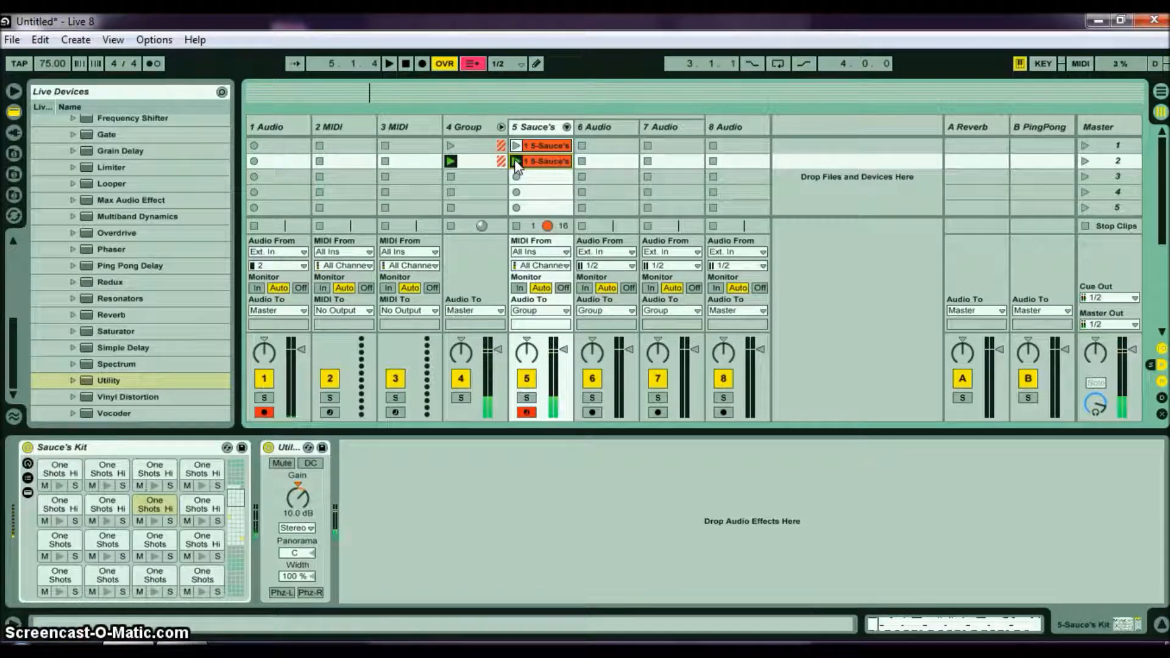
left_click(516, 161)
right_click(531, 127)
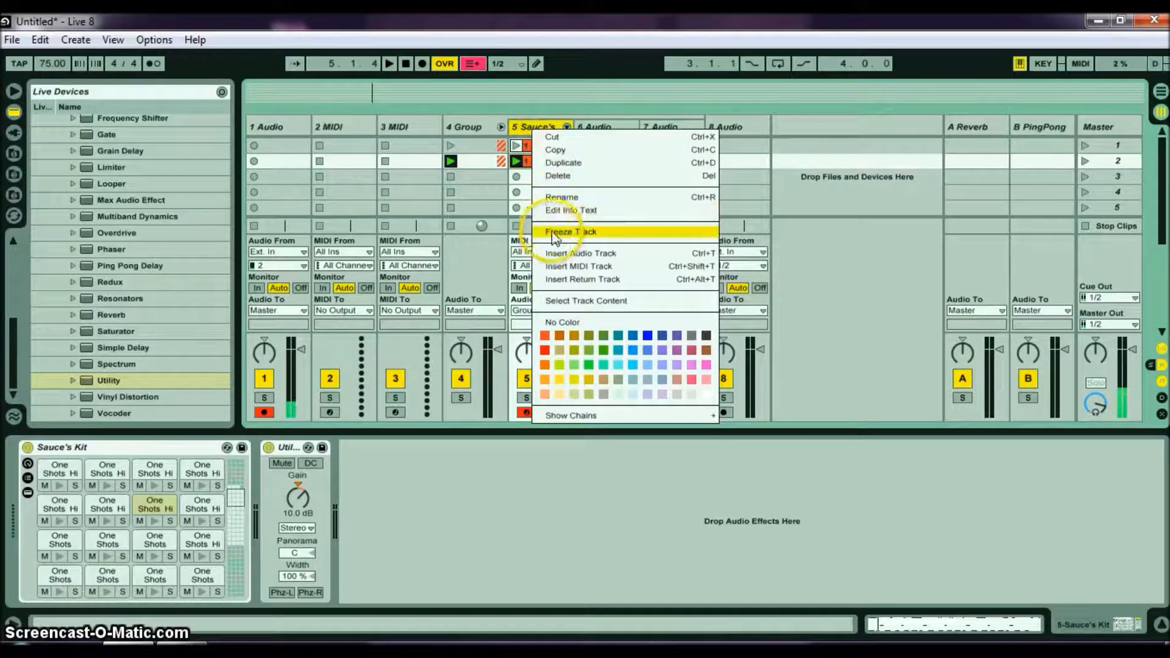
left_click(553, 231)
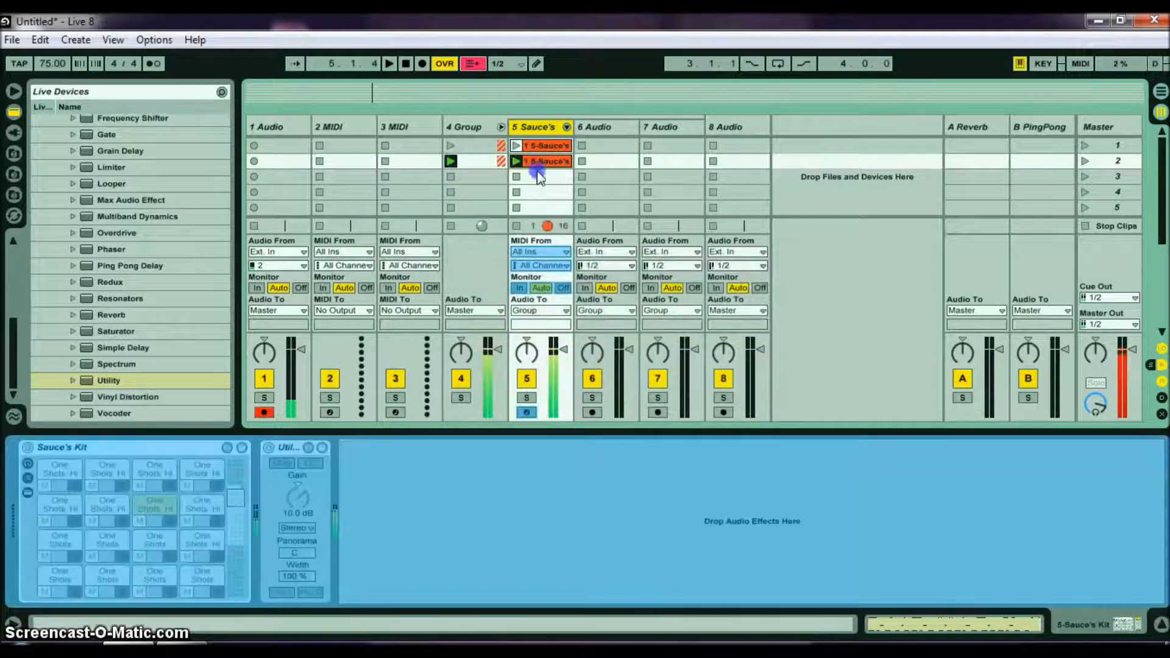
Move both frozen Sauce's Kit clips to the 6 Audio track as audio, and color the second clip lighter orange.
left_click_drag(539, 167, 591, 149)
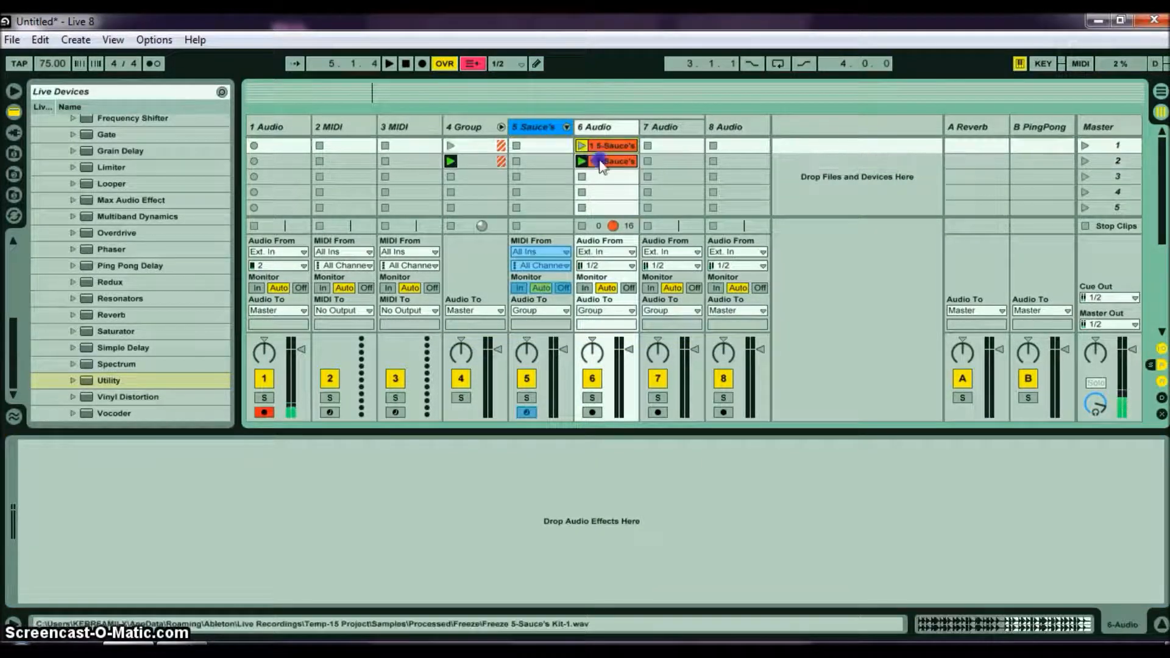
right_click(602, 164)
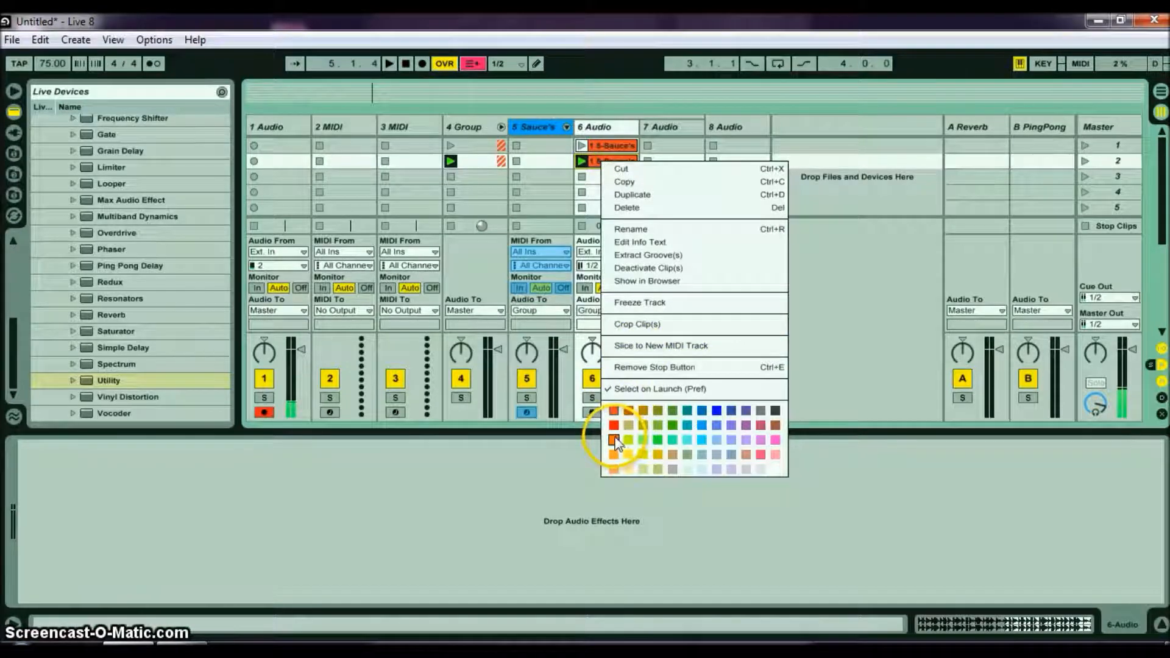
left_click(614, 439)
Delete the emptied Sauce's Kit track and insert a new audio track after the one holding the drum clips.
left_click(530, 162)
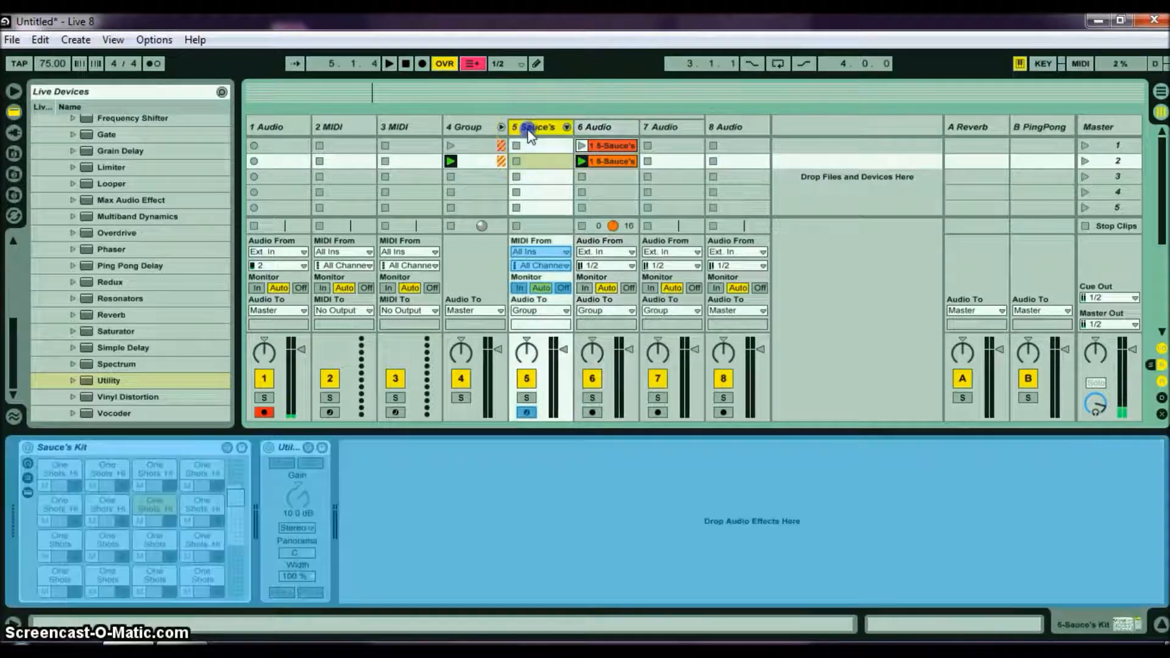
key("Delete")
left_click(533, 128)
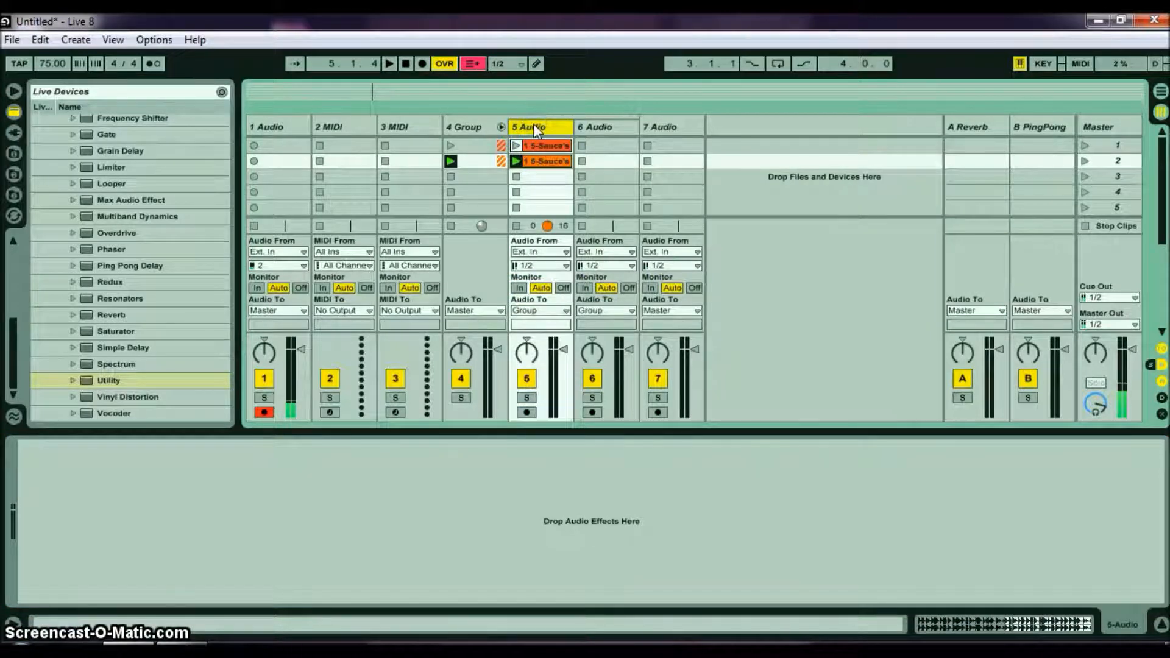
key("ctrl+t")
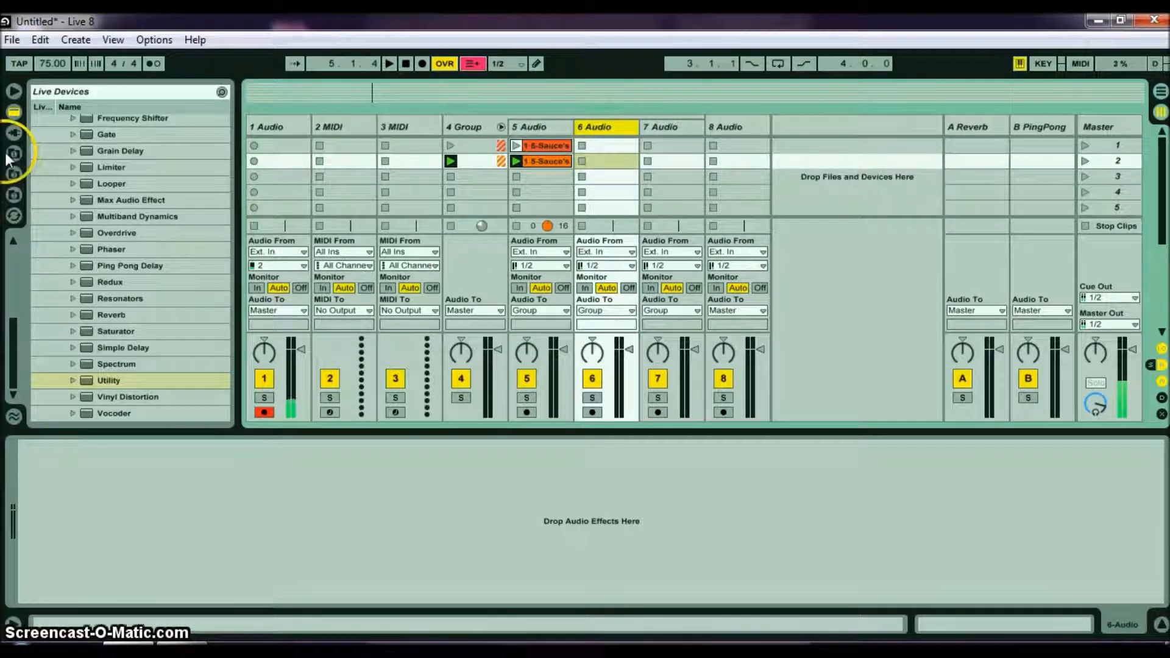
Open the Beats folder inside Electro Hip Hop in the Audio Samples library and go to the beats numbered in the 60s.
left_click(14, 176)
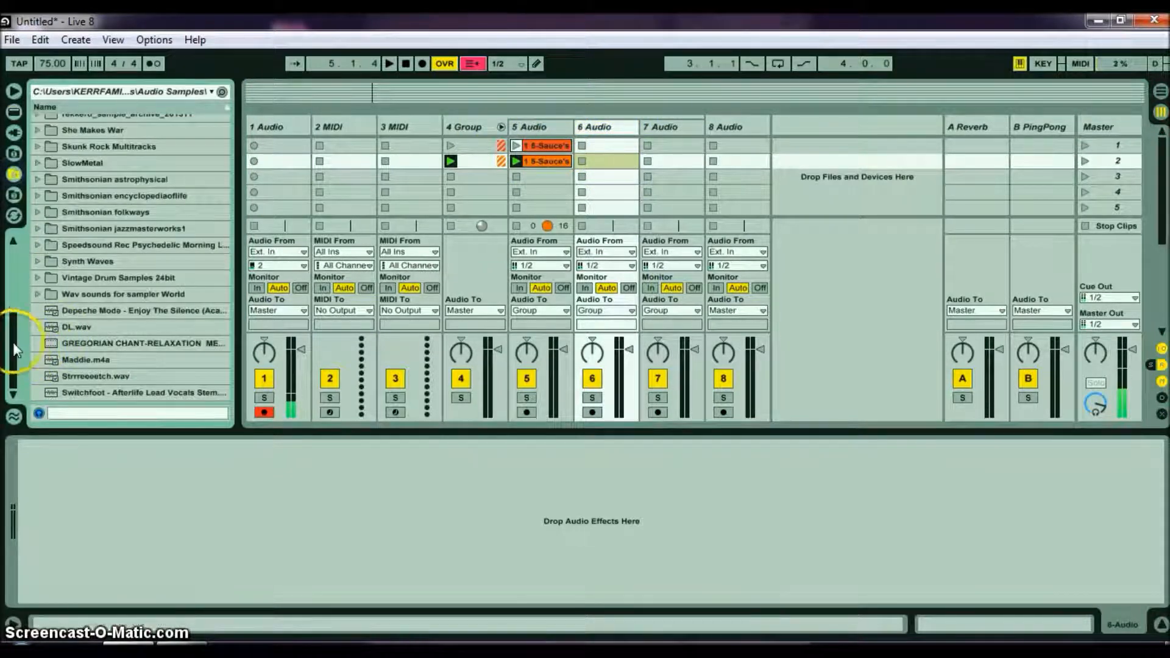
scroll(14, 342, "up", 2)
left_click_drag(13, 345, 6, 271)
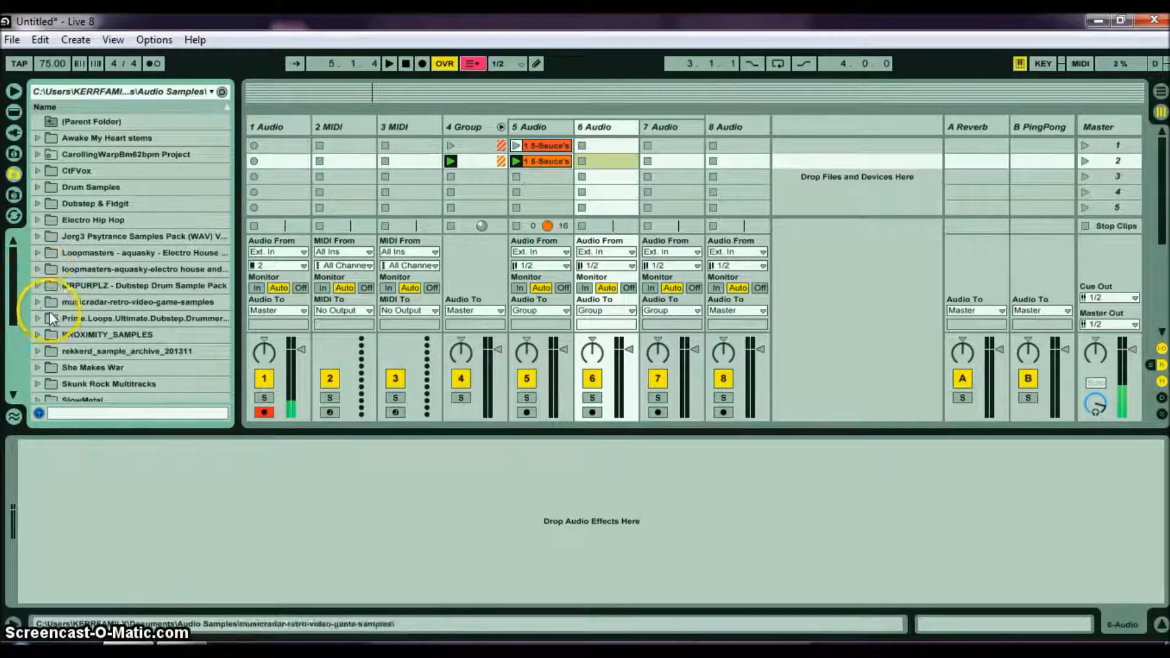
left_click(37, 220)
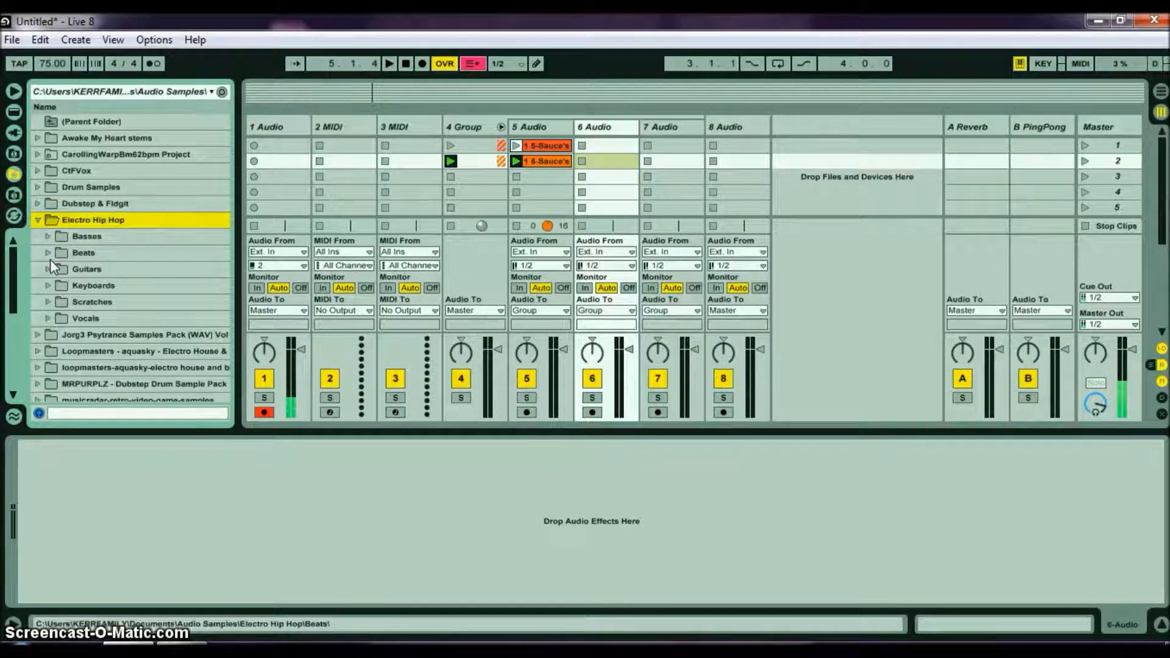
left_click(50, 259)
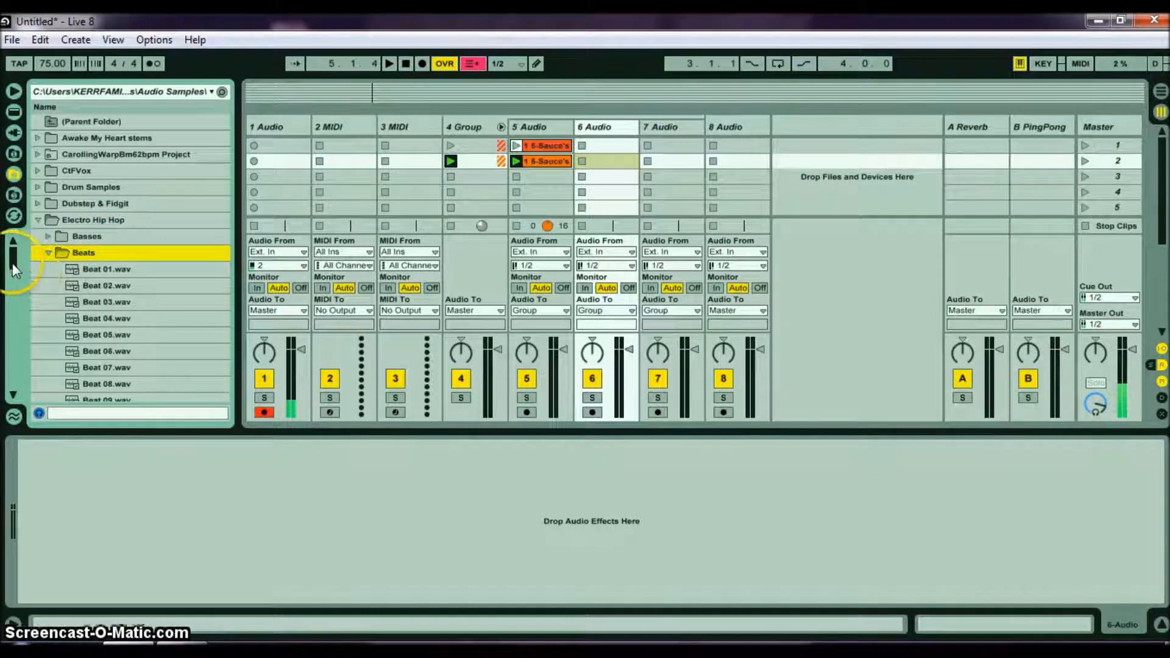
left_click_drag(14, 267, 13, 332)
Audition the samples from Beat 63 back to Beat 60, and place Beat 60.wav in the third slot of the 6 Audio track.
left_click(75, 304)
left_click(74, 304)
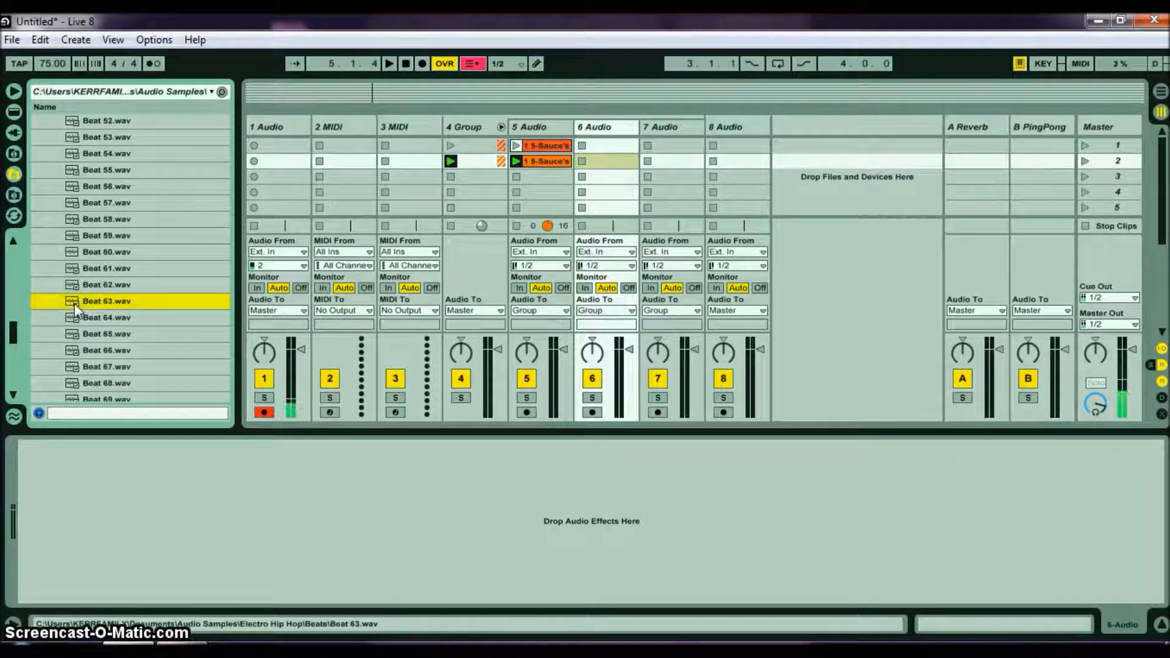
key("Up")
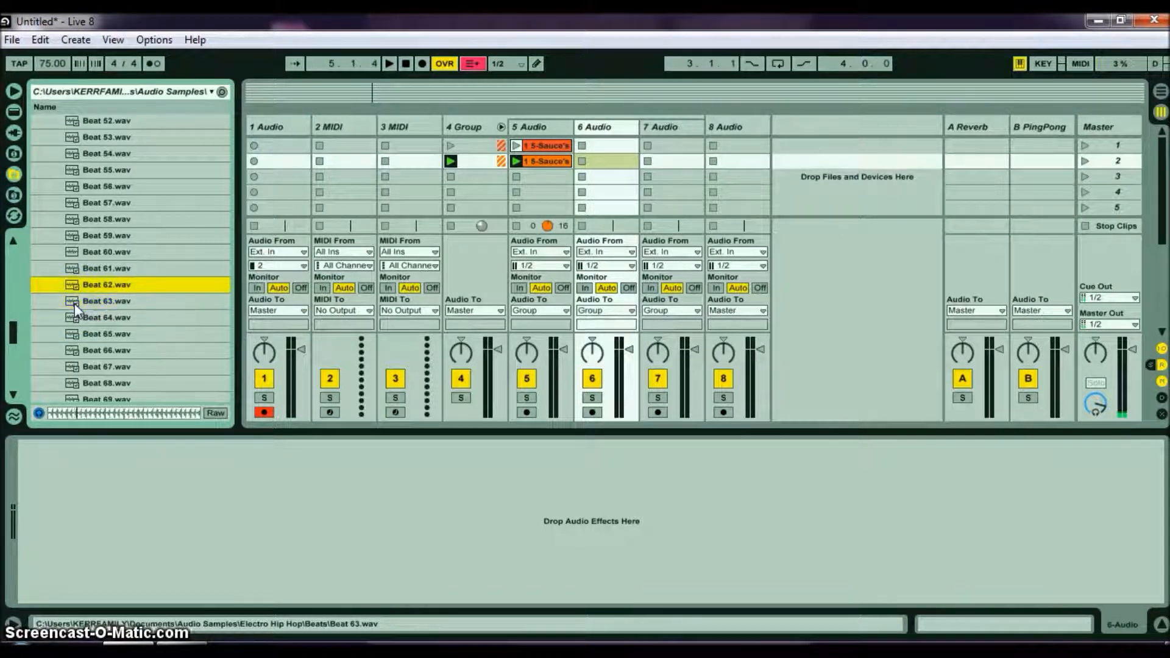
key("Up")
key("Up")
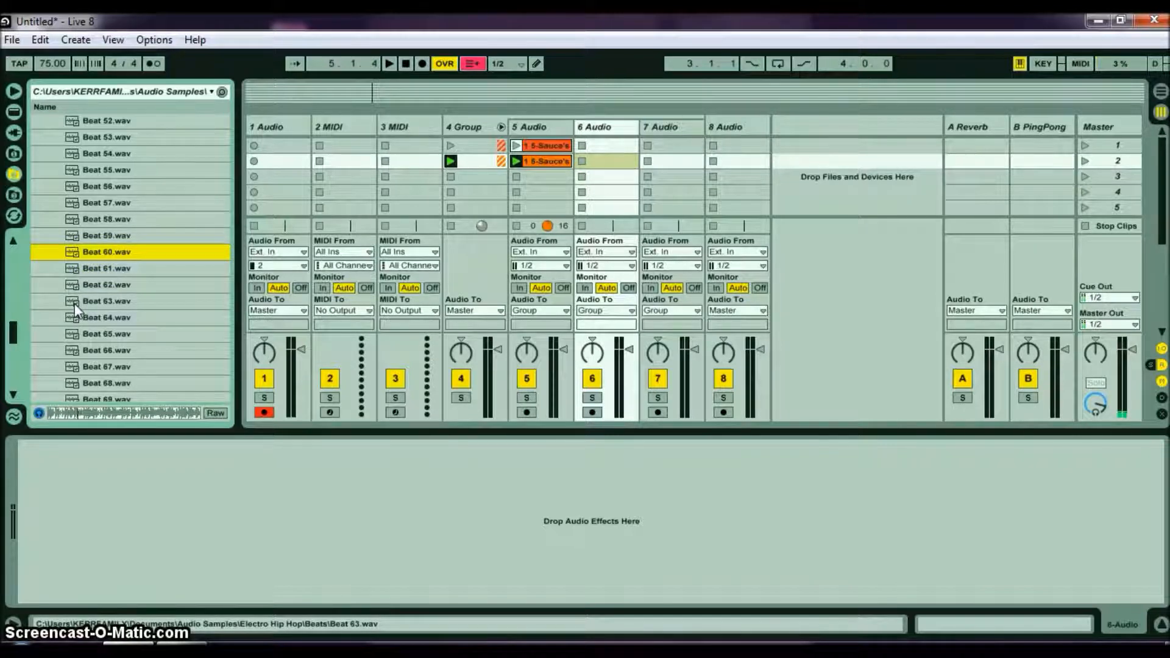
left_click_drag(71, 256, 473, 264)
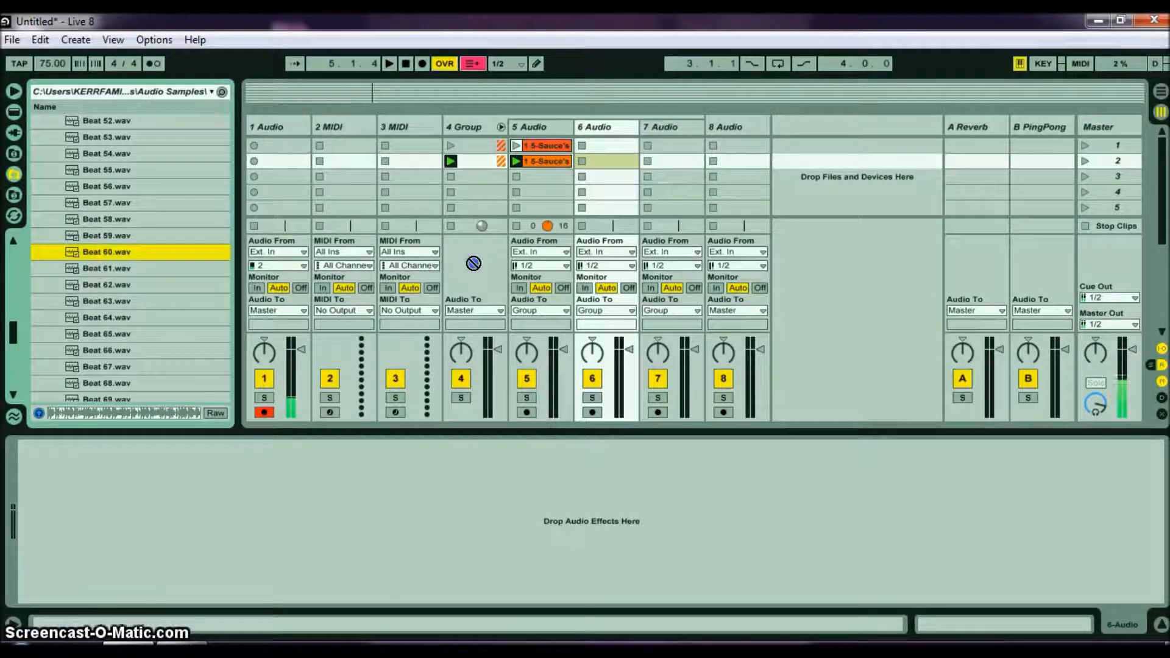
left_click_drag(600, 178, 599, 179)
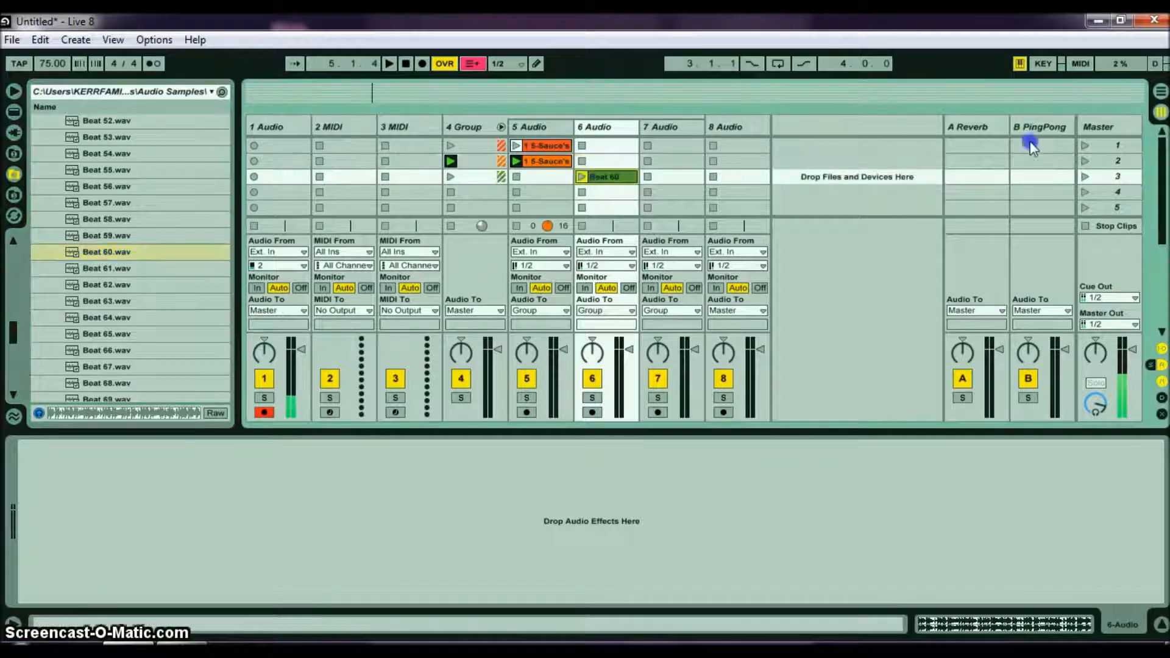
Launch scene 3 and lower the Group track's volume to about -10.7 dB, playing the scene to check the level.
left_click(1085, 177)
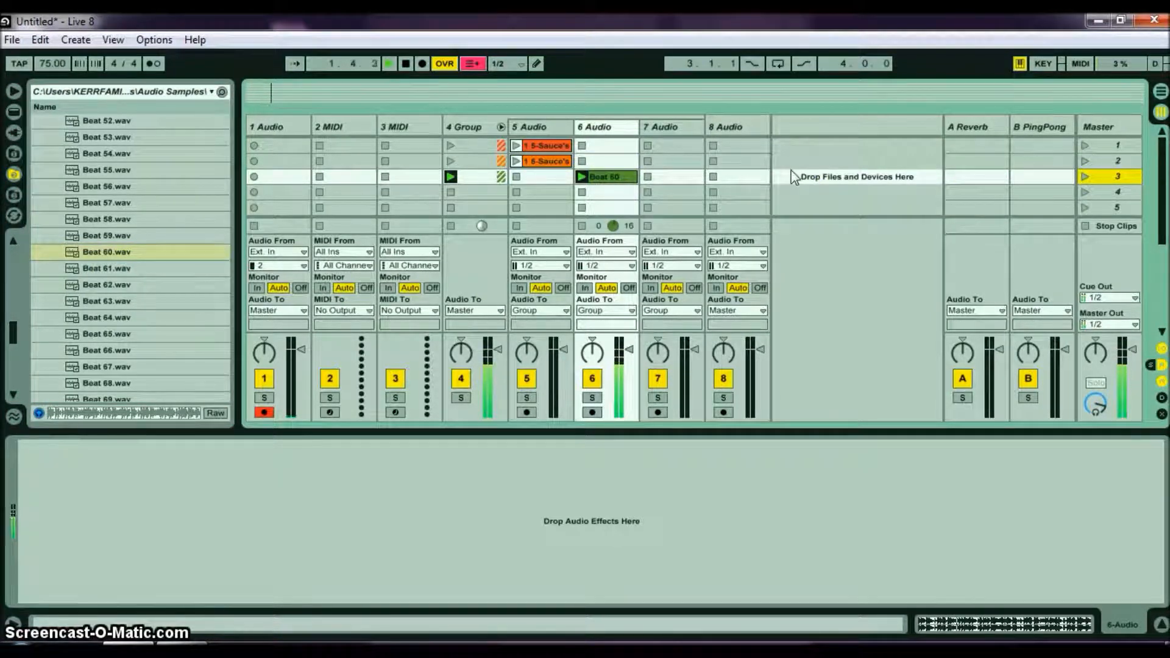
key("space")
left_click(500, 352)
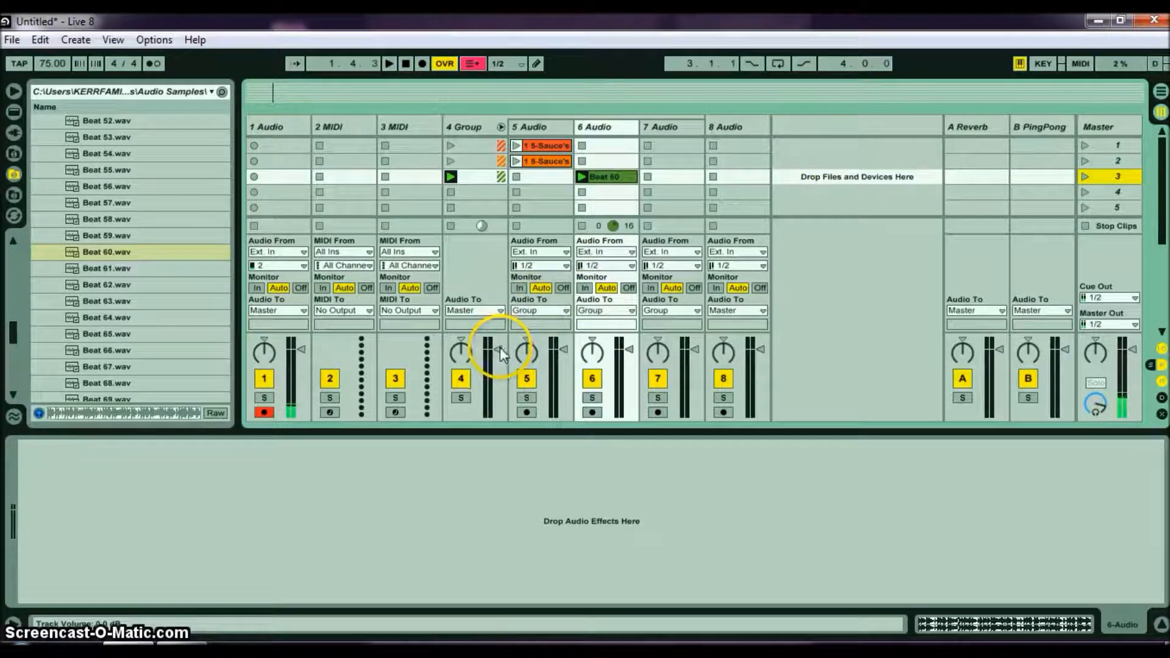
left_click_drag(499, 351, 501, 373)
key("space")
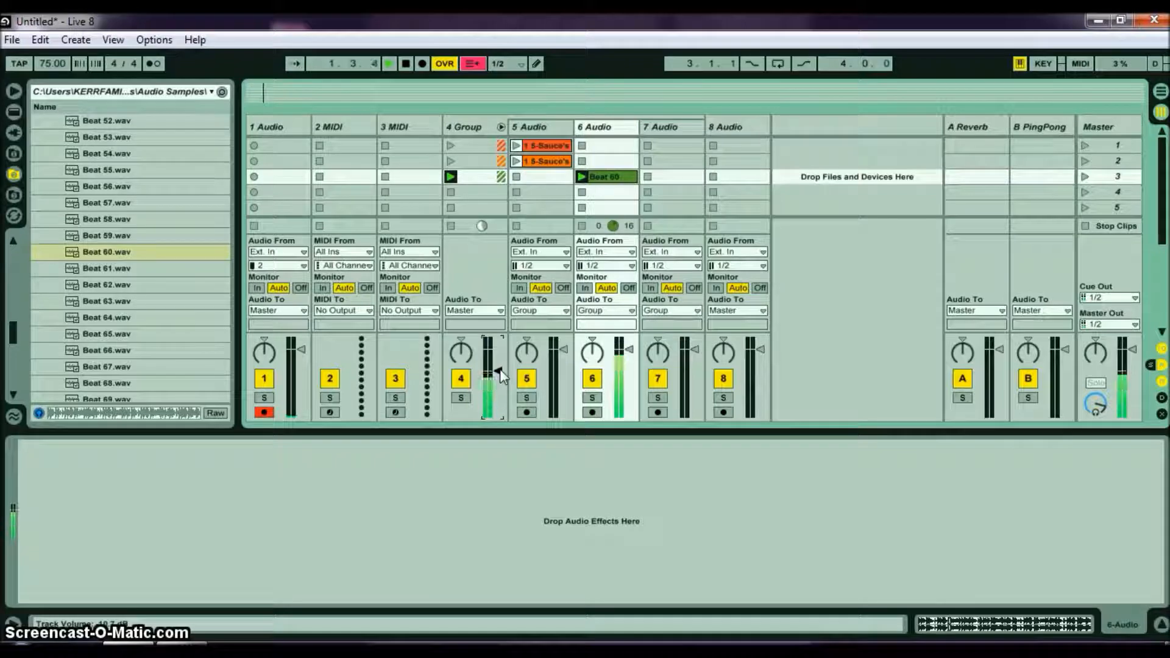
Open the Beat 60 clip, double its segment BPM to 145.02, and audition it.
left_click(601, 178)
double_click(600, 176)
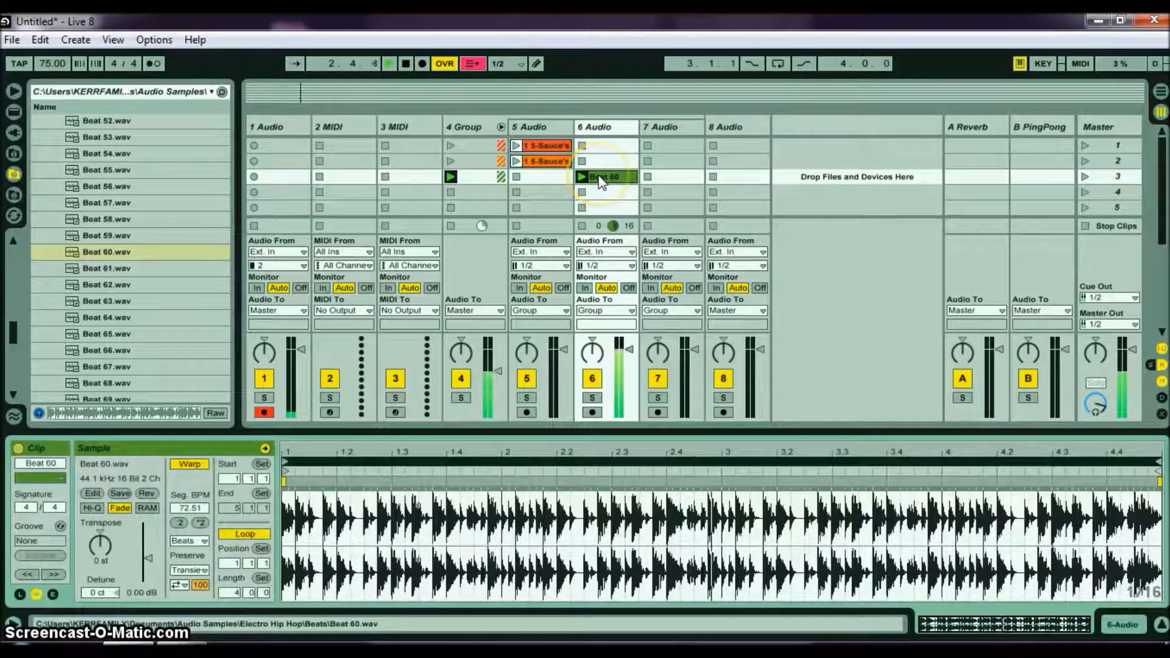
left_click(200, 523)
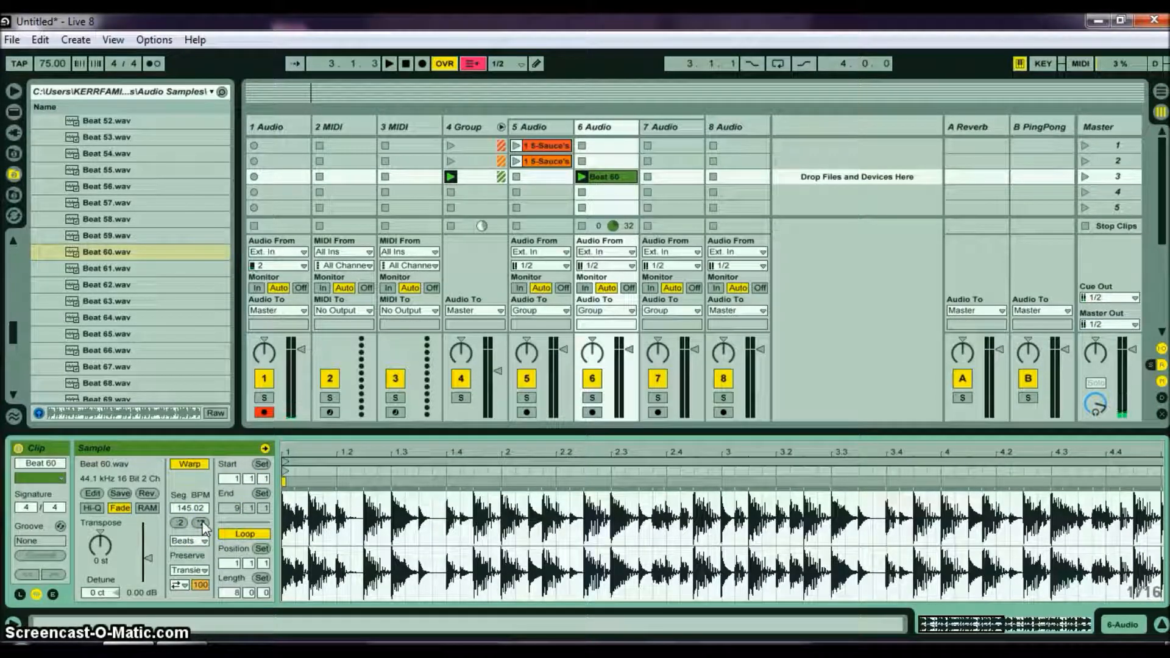
key("space")
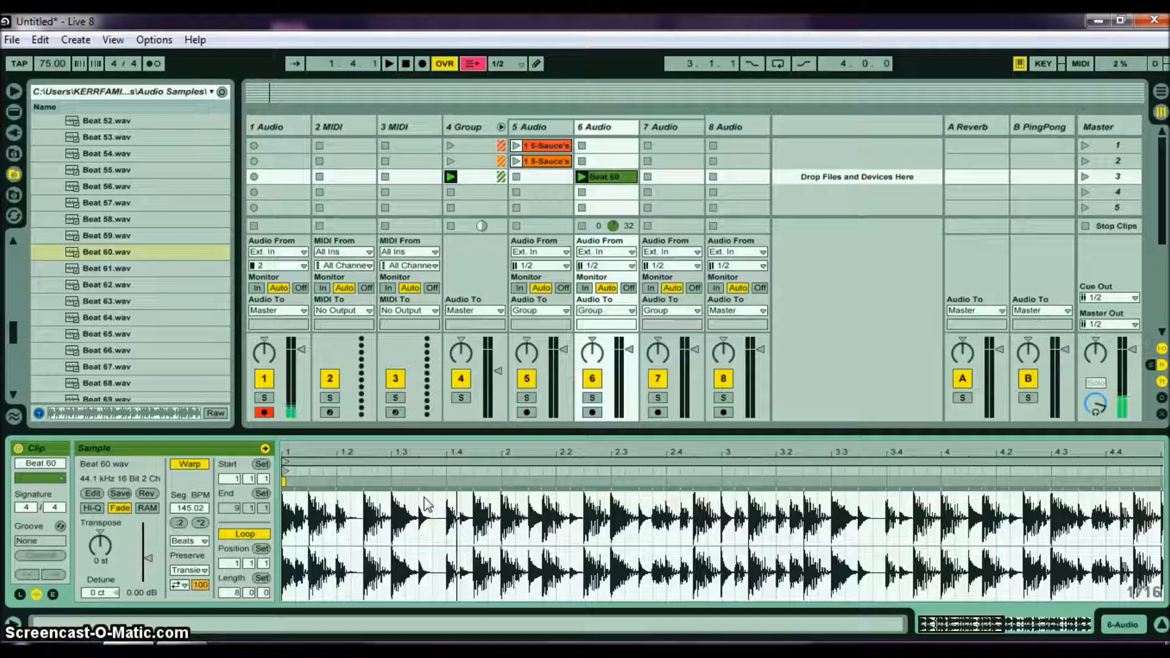
key("space")
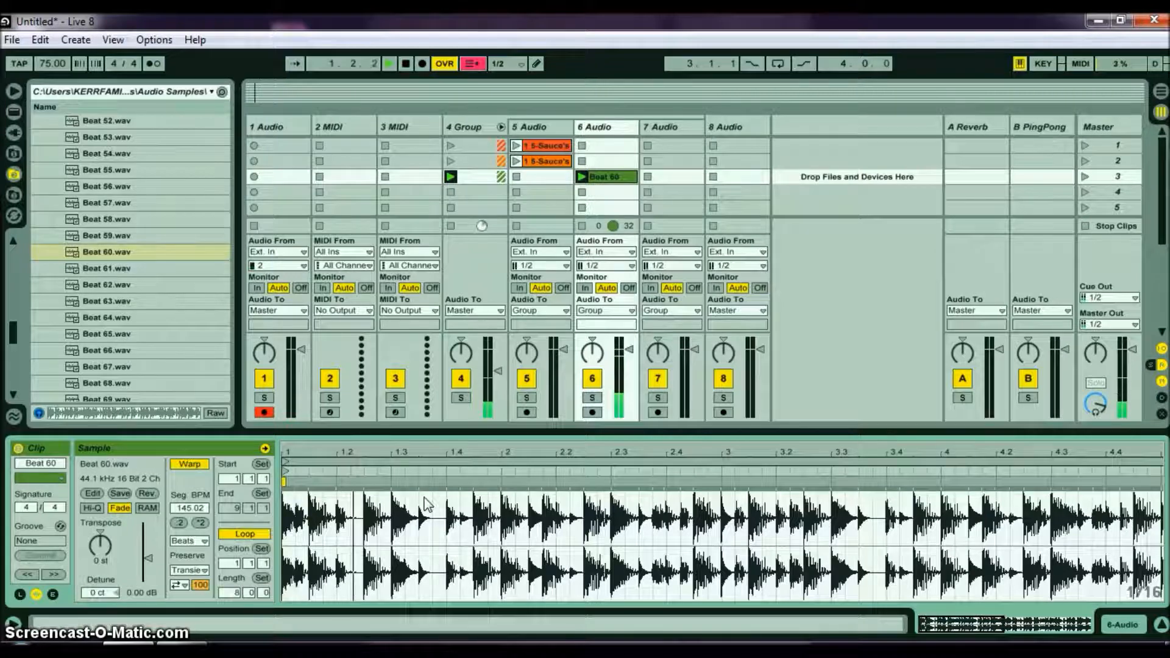
key("space")
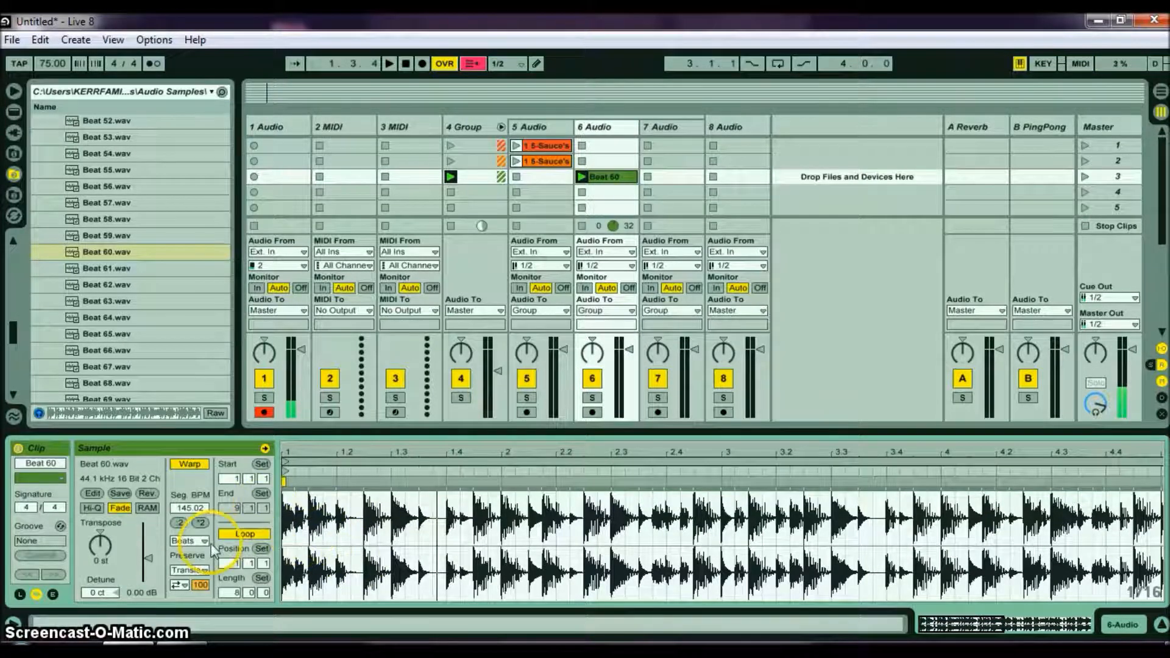
Set the Beat 60 clip's transient loop mode to no looping and audition it.
left_click(180, 585)
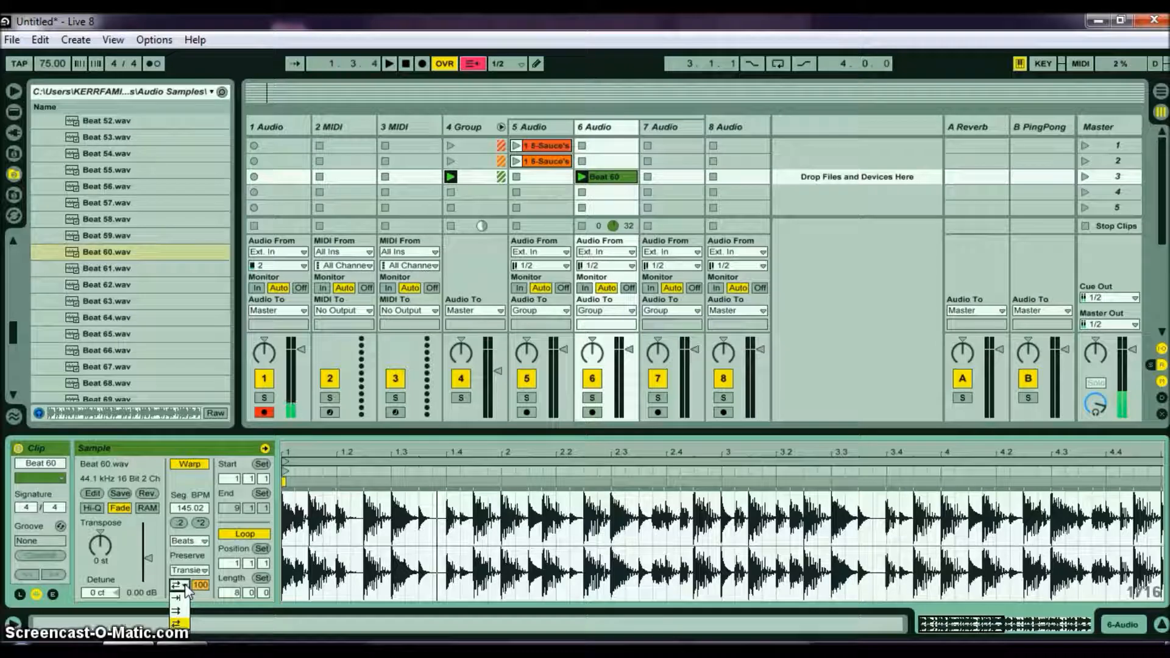
left_click(182, 599)
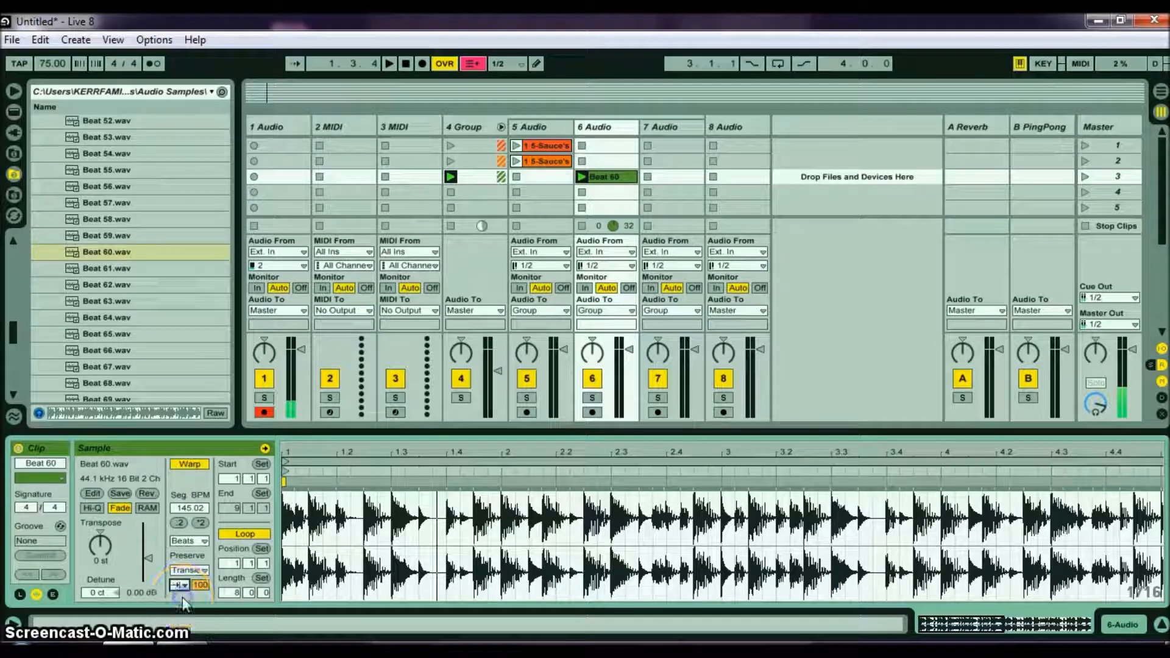
key("space")
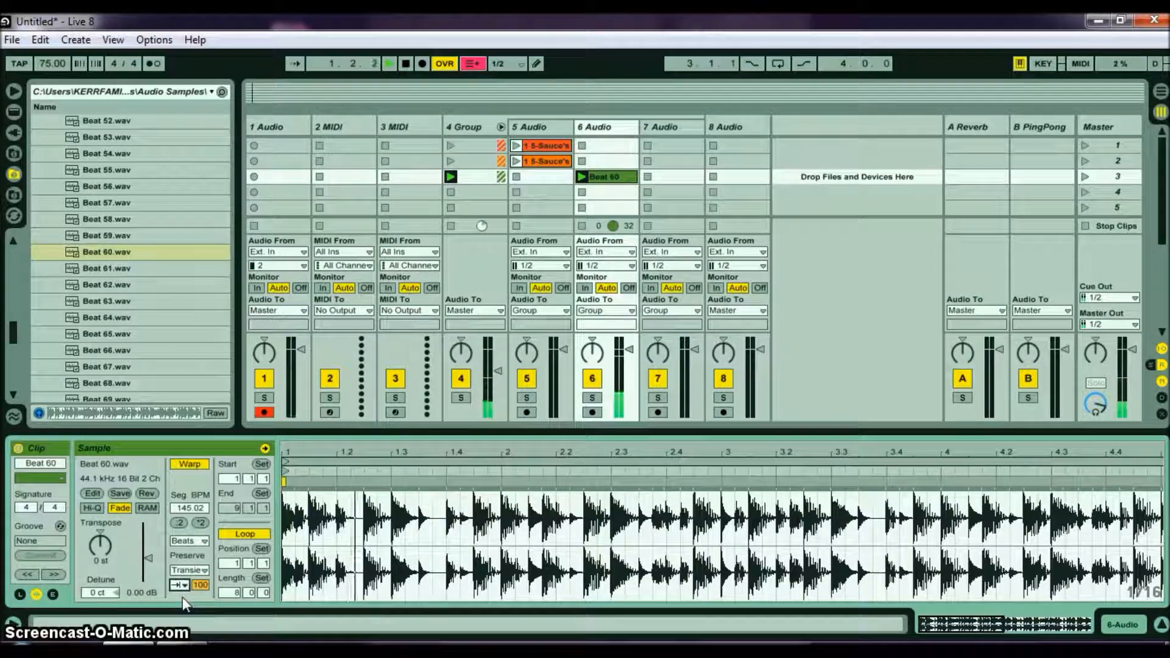
key("space")
Transpose the Beat 60 clip up 12 semitones and audition it.
left_click_drag(99, 547, 99, 529)
key("space")
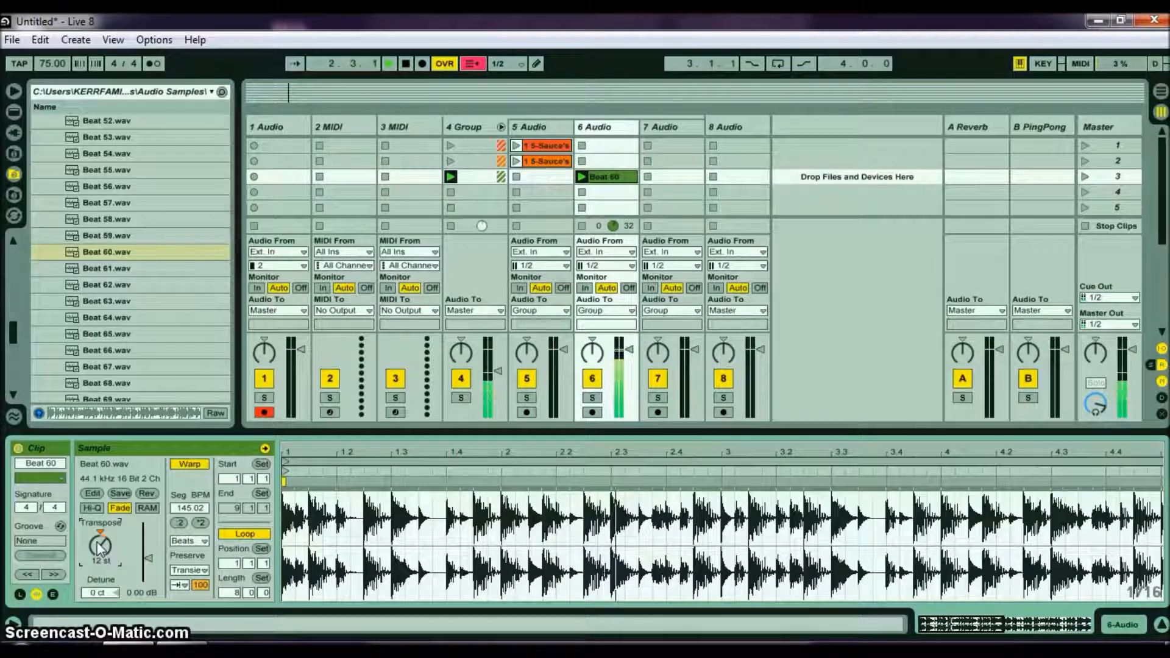
key("space")
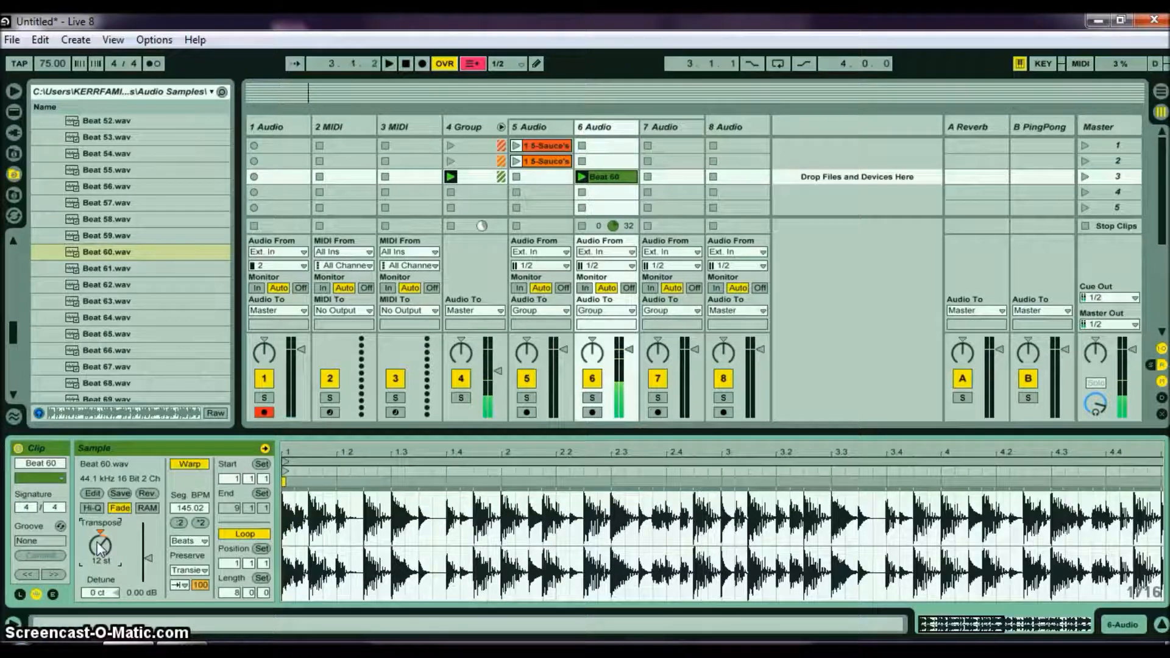
Add a warp marker at bar 2 of Beat 60 and loop the one-bar section from bar 2 to bar 3.
mouse_move(498, 451)
left_mouse_down()
mouse_move(540, 512)
mouse_move(542, 452)
left_mouse_up()
double_click(540, 488)
left_click_drag(499, 518, 713, 533)
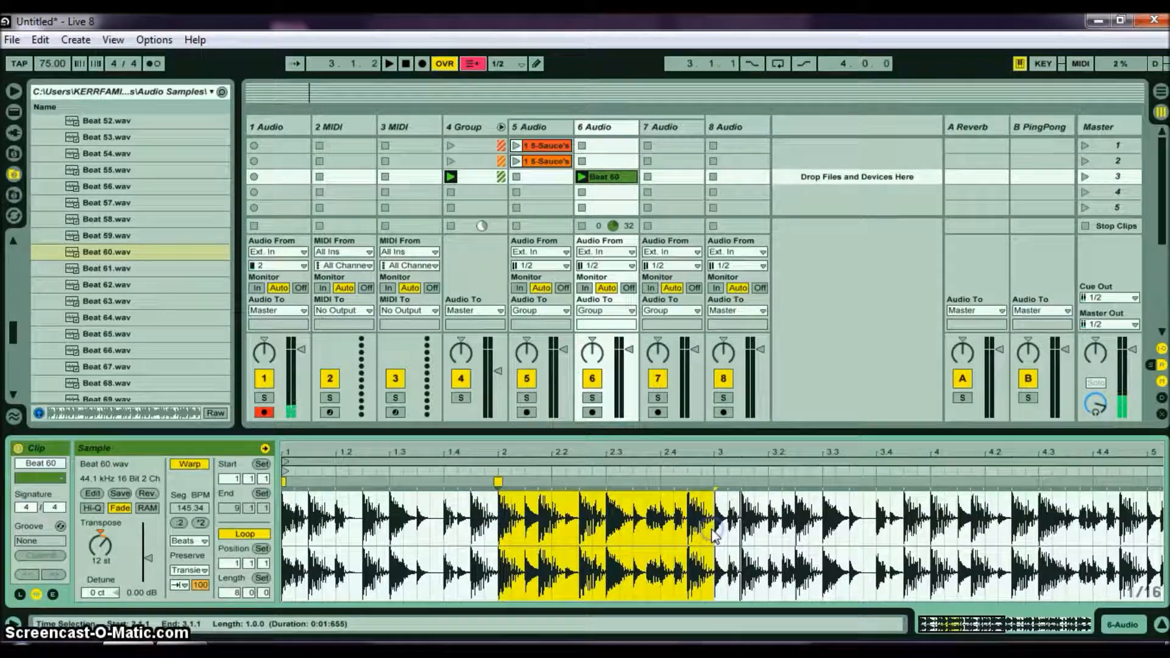
key("ctrl+l")
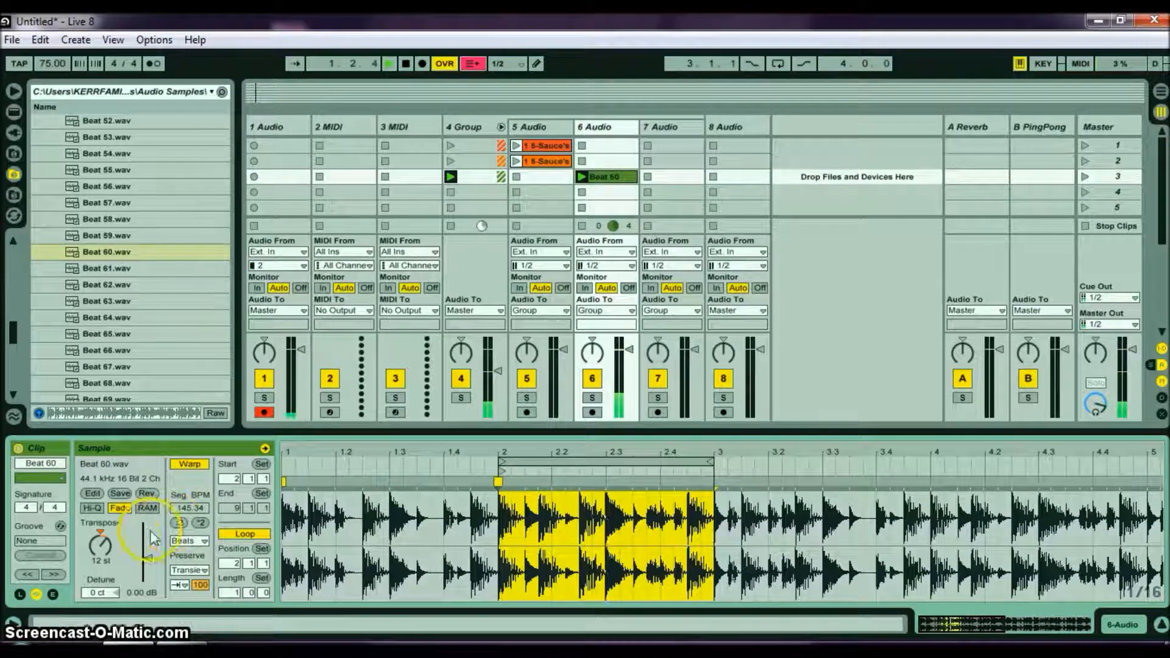
Set the Beat 60 clip's transposition to 6 semitones and launch the second Sauce's Kit audio clip alongside it.
left_click_drag(106, 546, 105, 552)
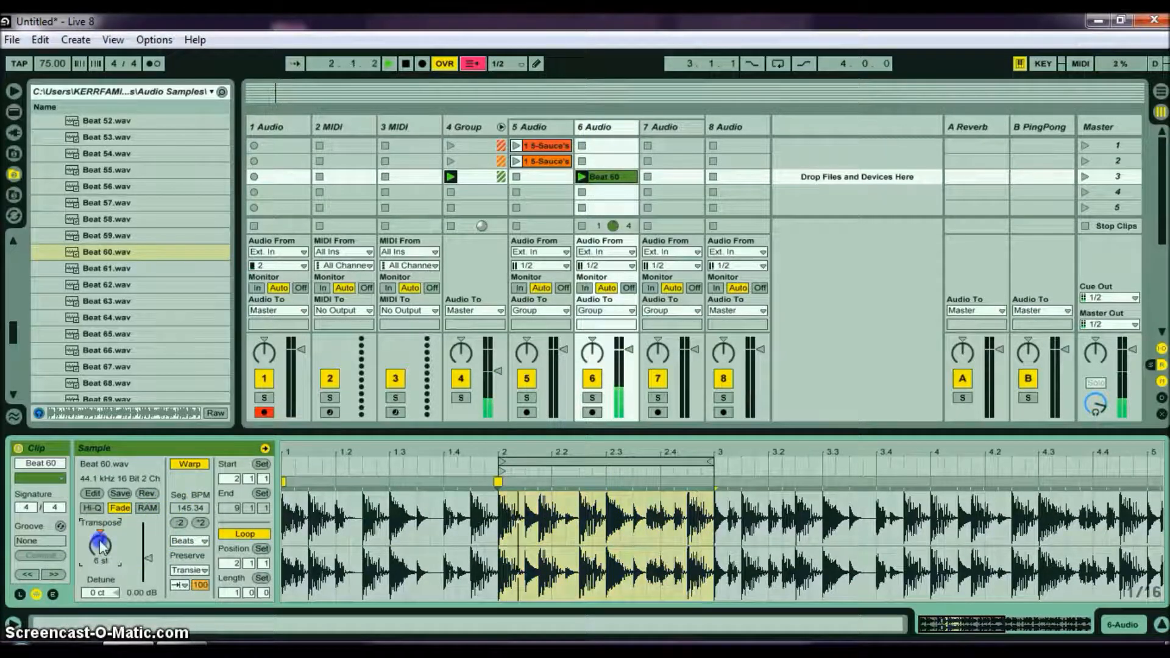
left_click(535, 100)
left_click(515, 161)
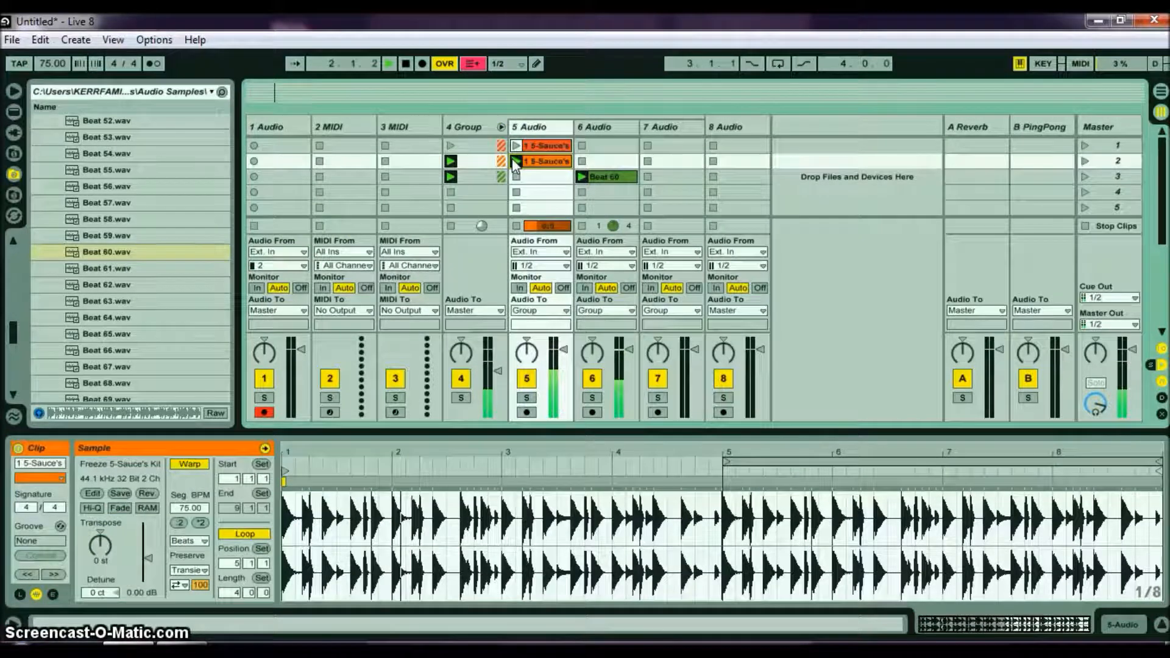
Set the Beat 60 clip's transposition to -4 semitones.
left_click(607, 177)
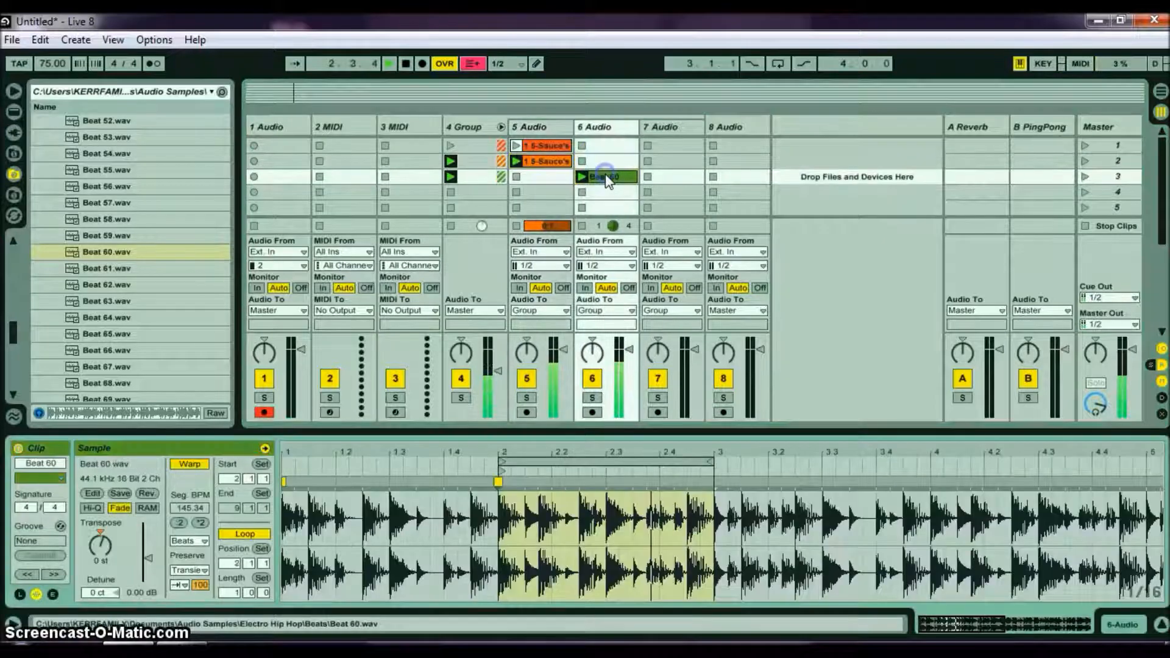
left_click(249, 416)
left_click_drag(103, 544, 102, 537)
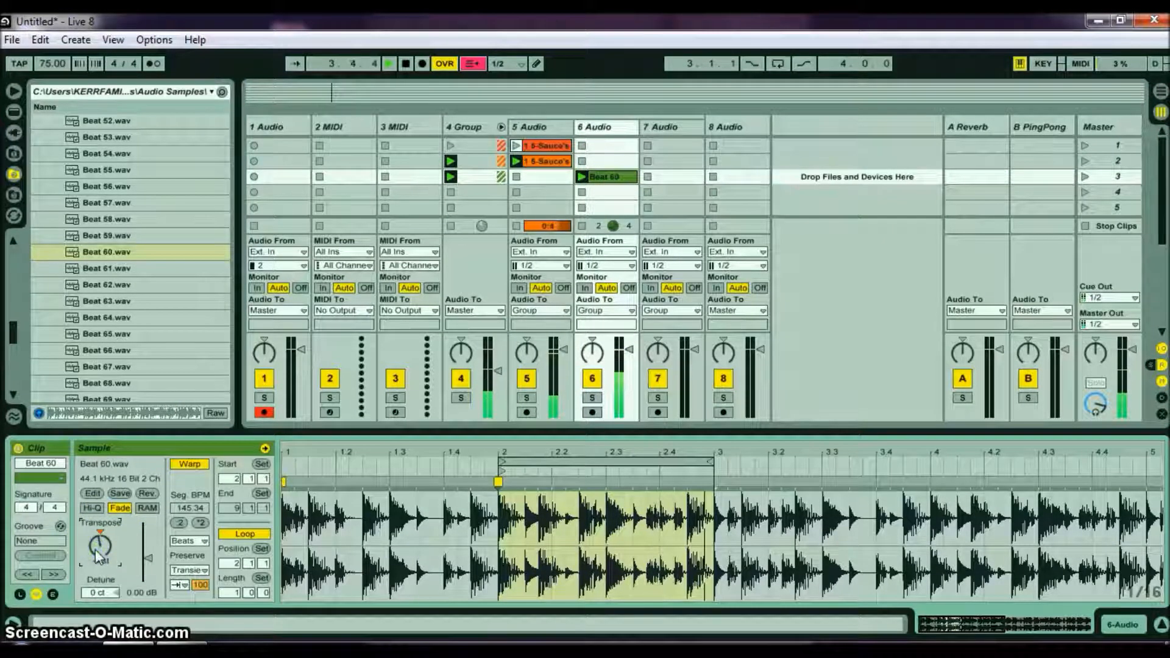
Transpose the second Sauce's Kit clip up 5 semitones and set its transient loop mode to no looping.
left_click(536, 161)
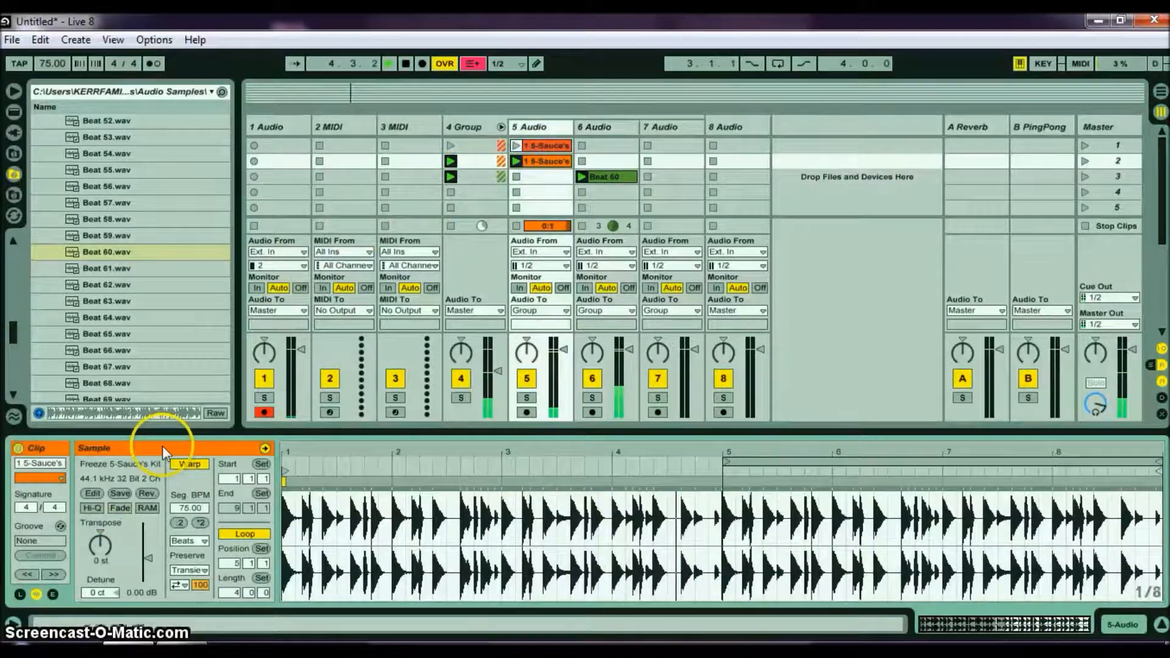
left_click_drag(97, 545, 95, 551)
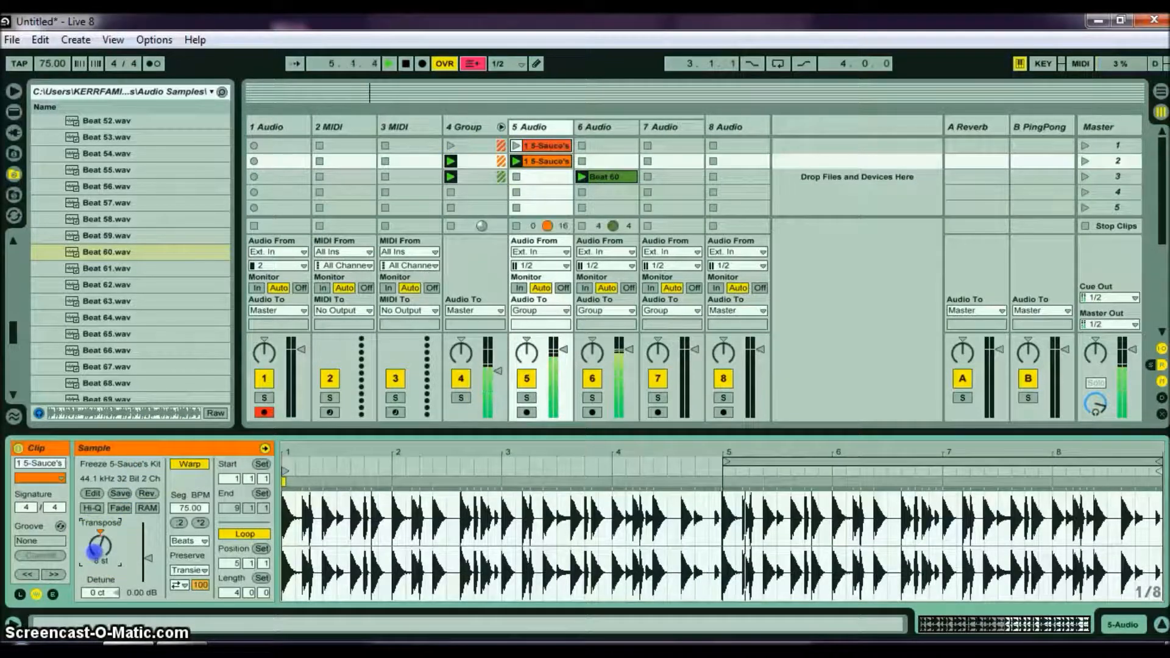
left_click(178, 585)
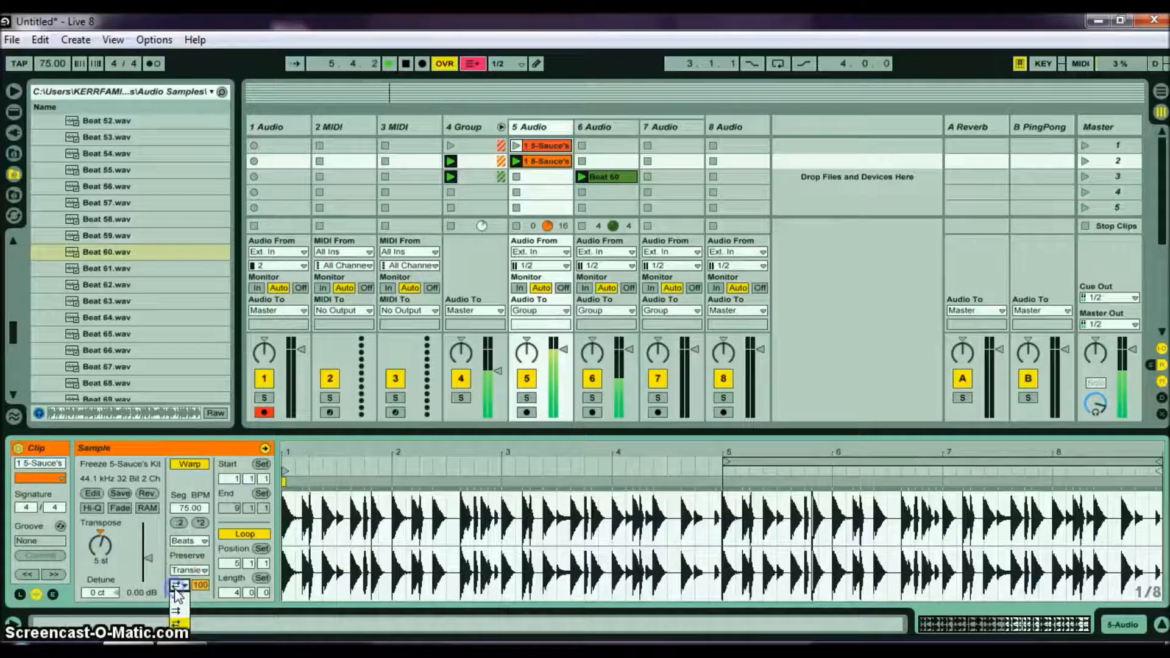
left_click(175, 604)
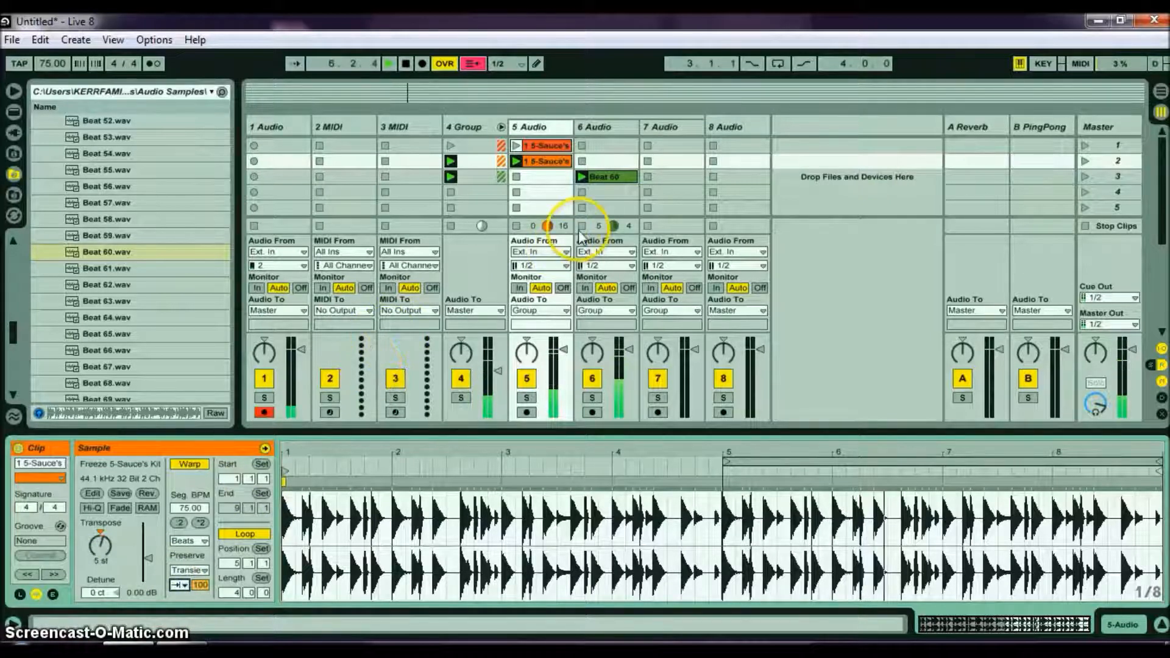
Move the Beat 60 clip up to scene 2 and restart playback to audition both clips together.
left_click(606, 178)
left_click_drag(606, 177, 606, 166)
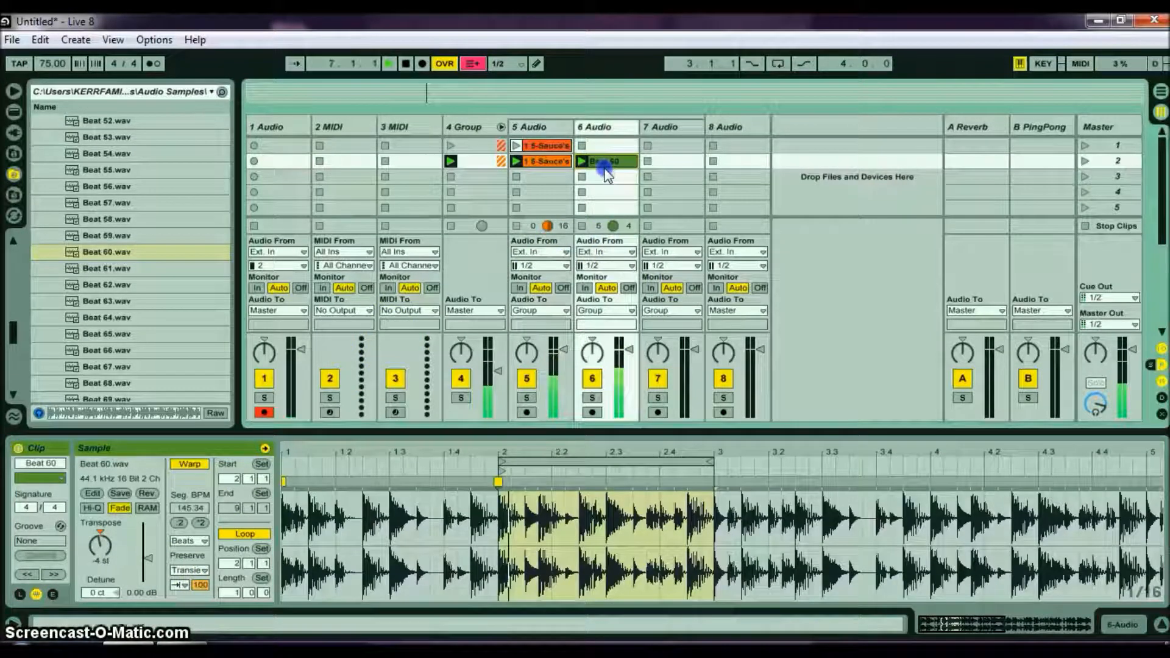
key("space")
key("space")
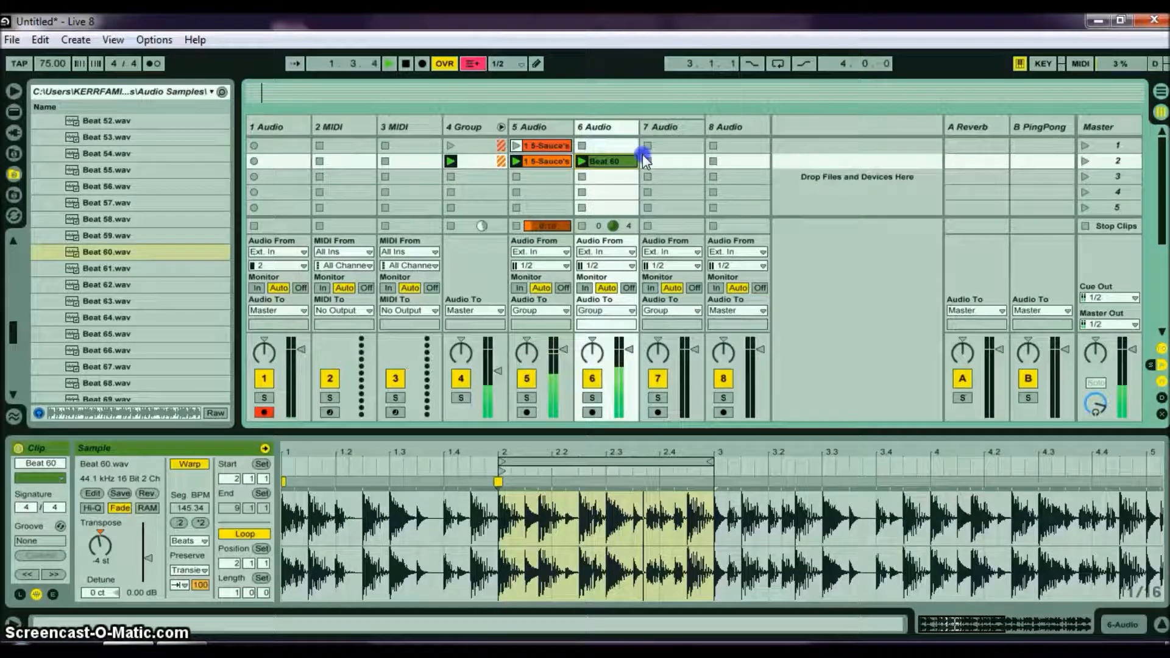
Set track 7's audio input to 4-Group, deactivate the track's output, and arm it together with track 1.
left_click(677, 251)
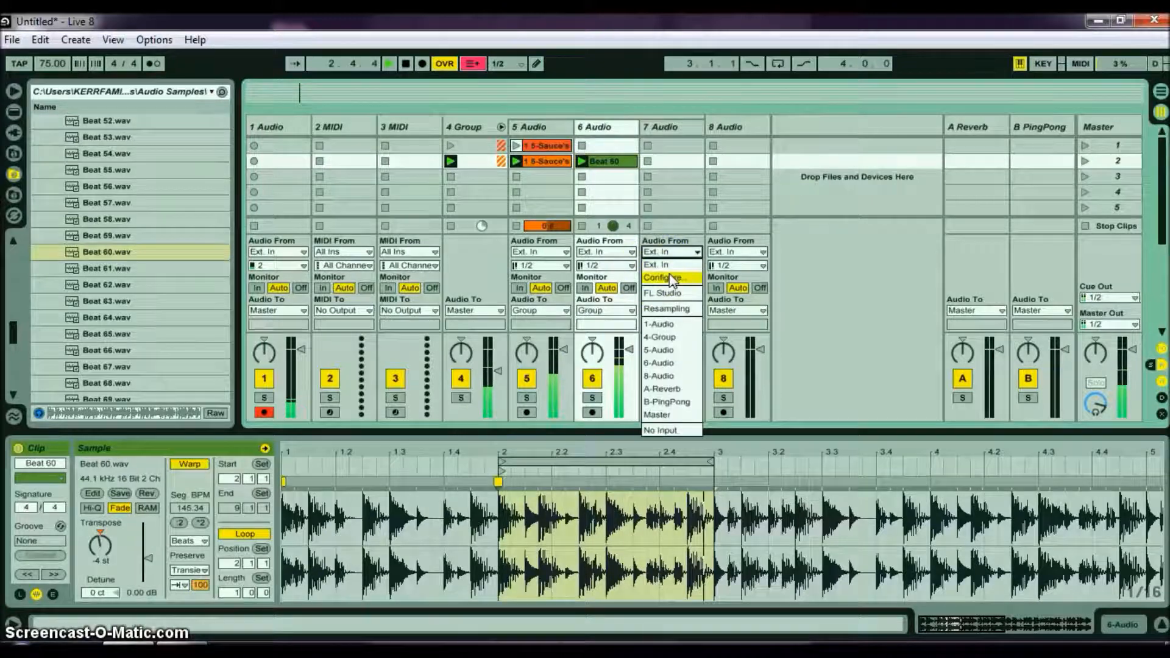
left_click(659, 337)
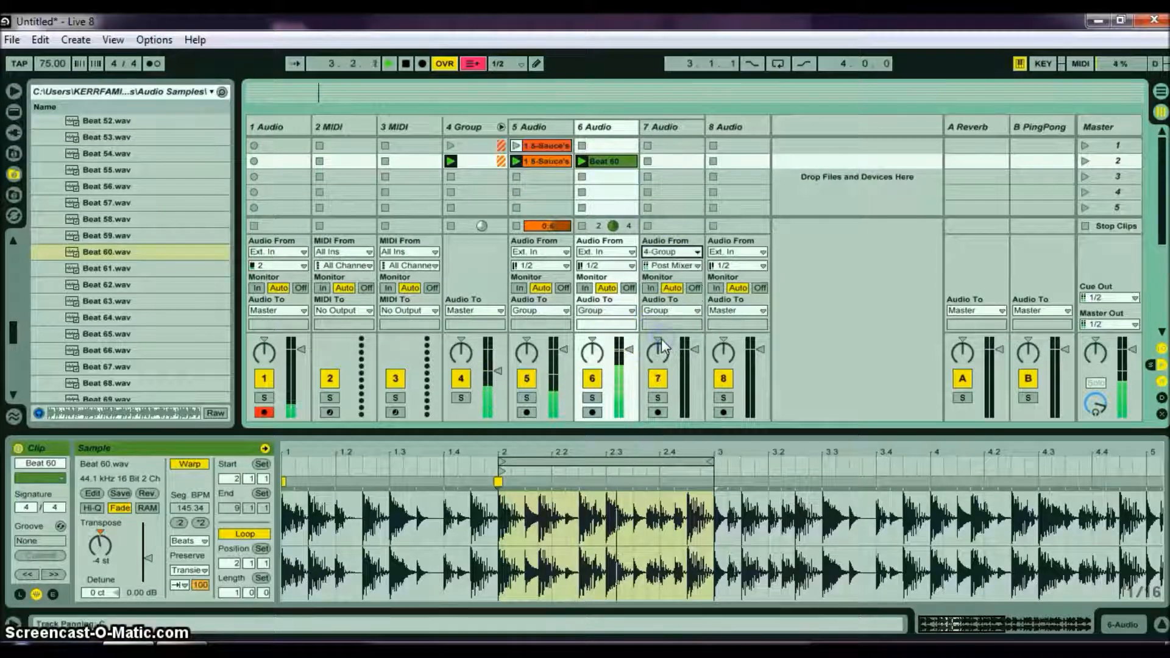
left_click(658, 379)
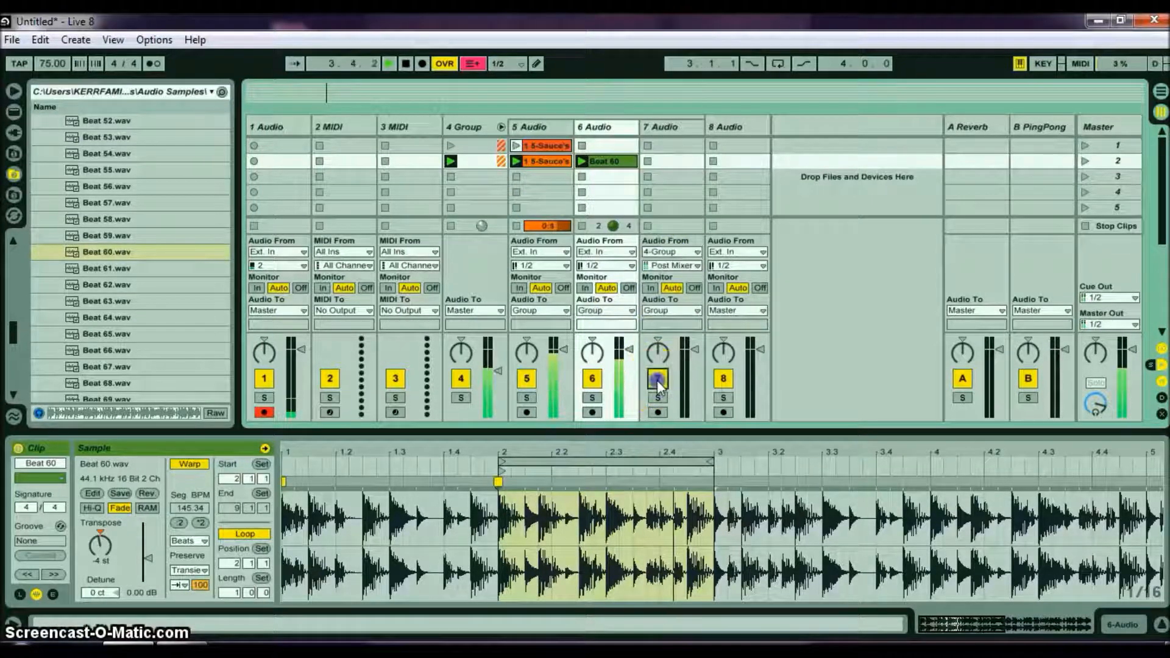
left_click(658, 413)
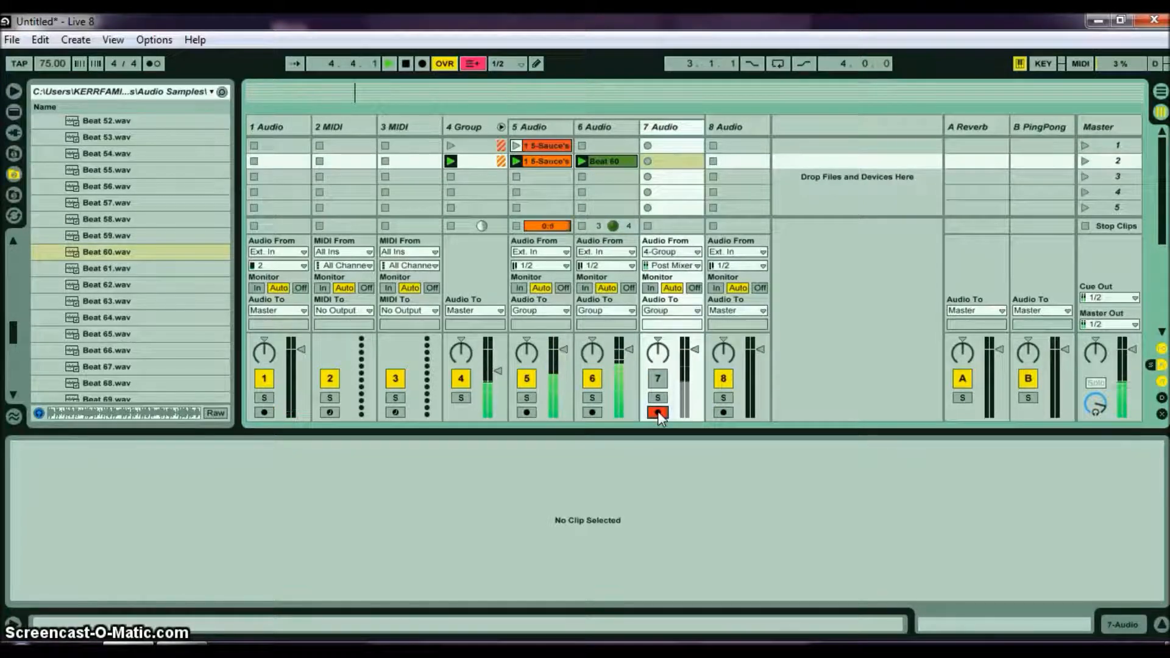
left_click(263, 414)
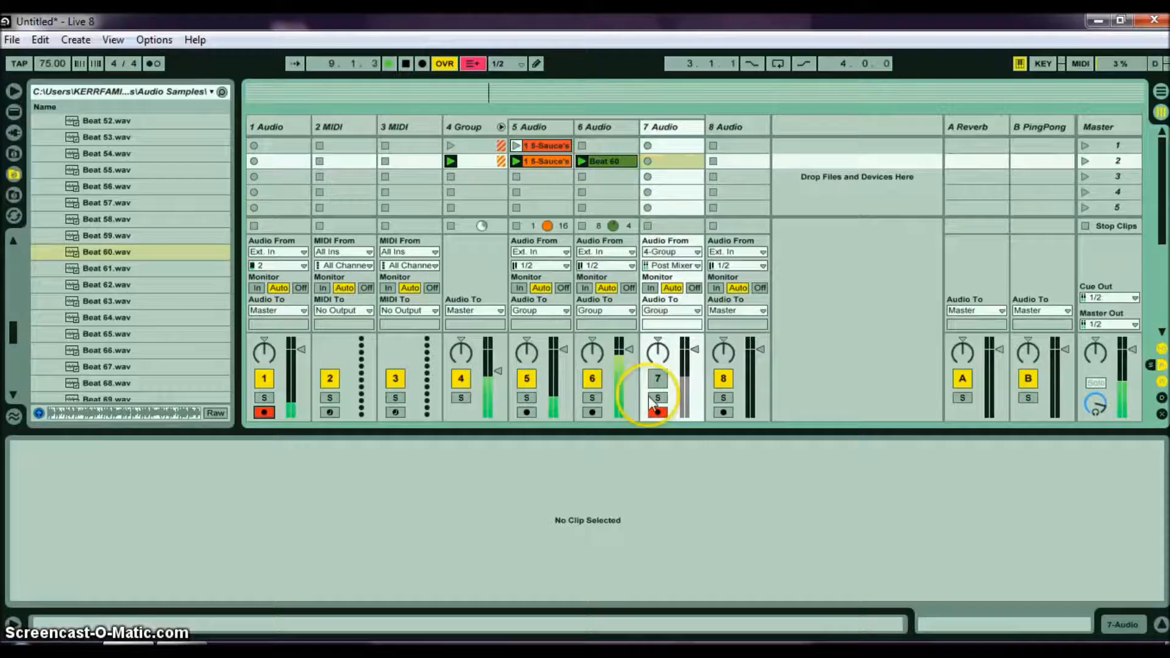
Record a two-bar take of the group into track 7's second slot, ending with playback stopped.
left_click(647, 161)
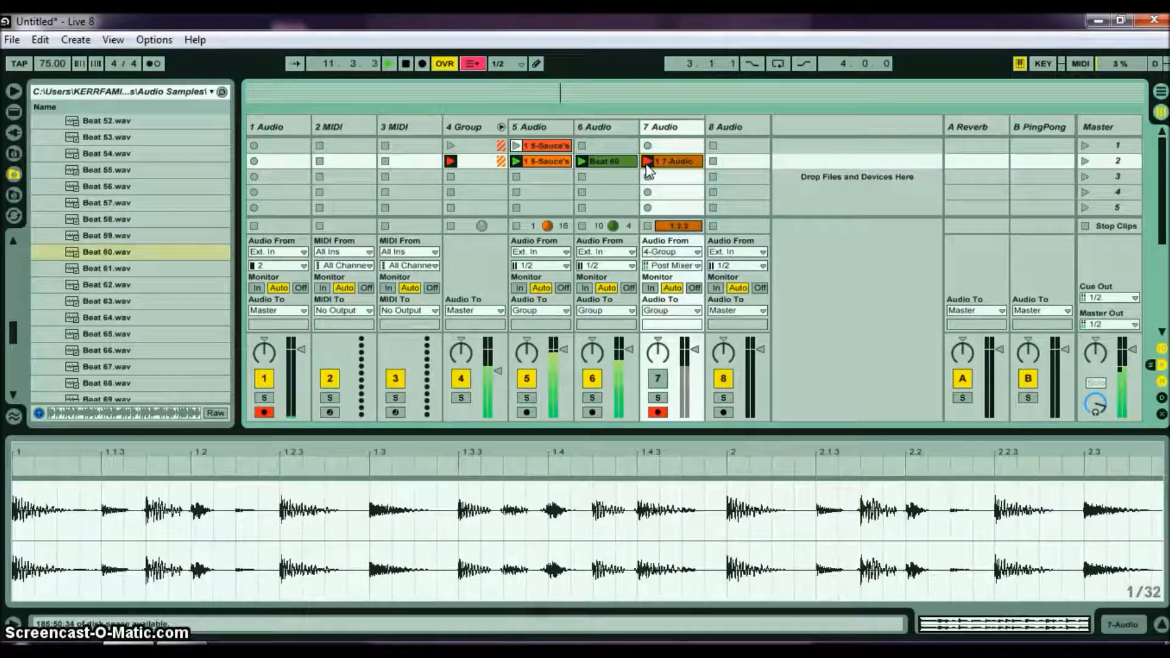
key("space")
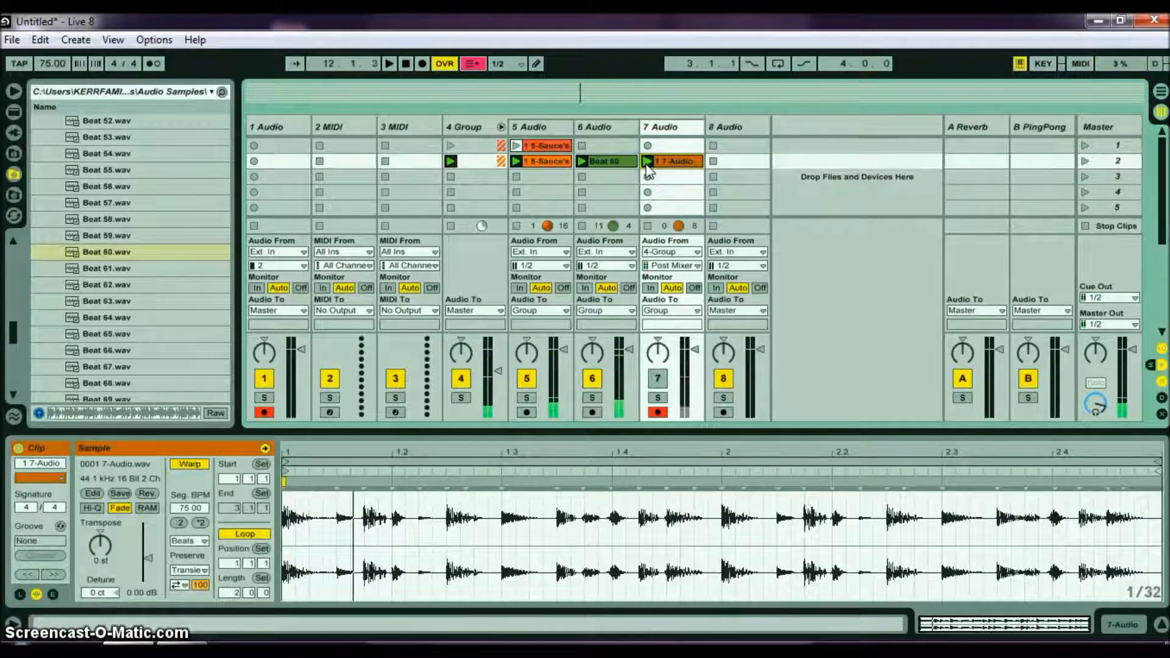
Transpose the second Sauce's Kit clip up 12 semitones and start recording the group into track 7's third slot.
left_click(528, 162)
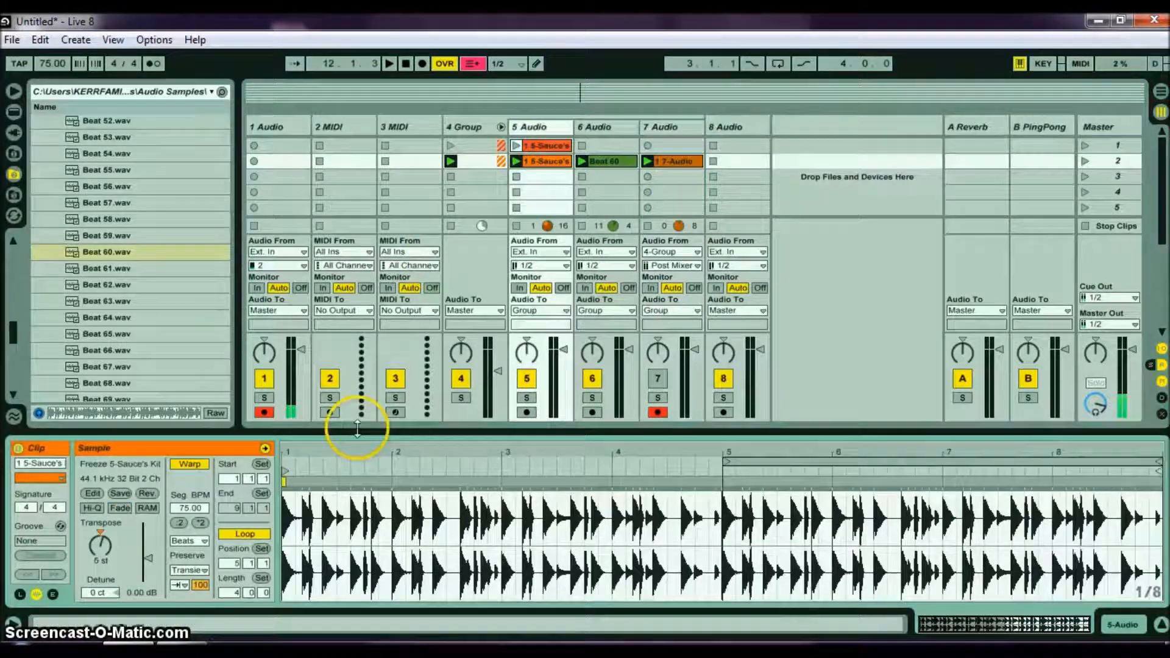
left_click_drag(103, 567, 104, 536)
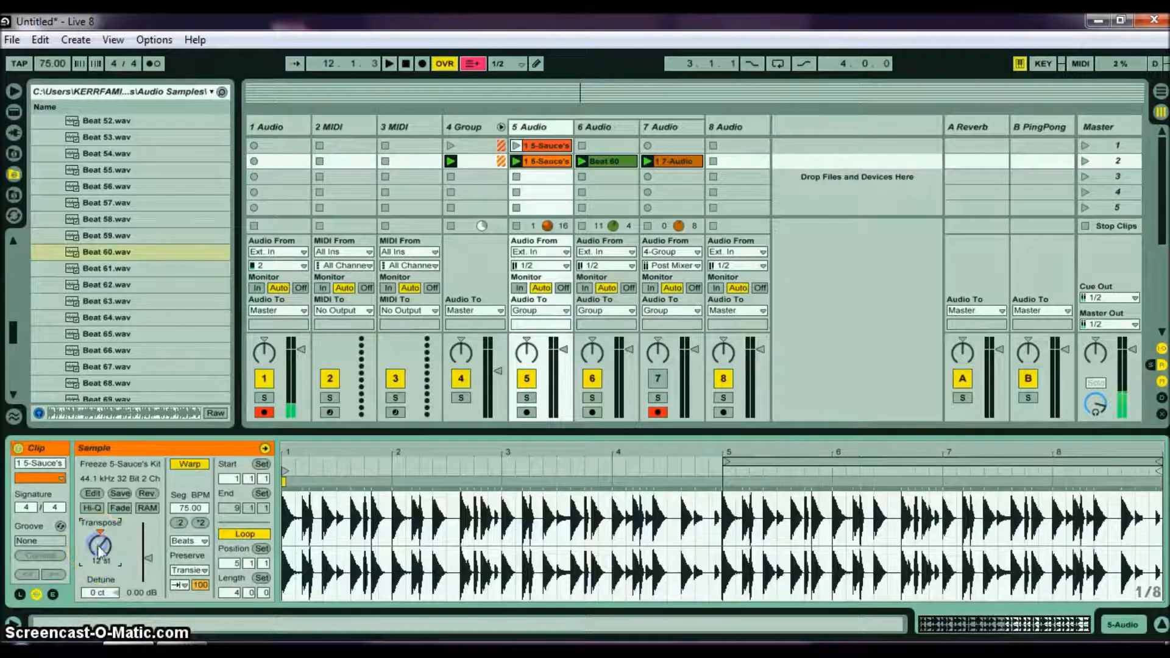
left_click(647, 177)
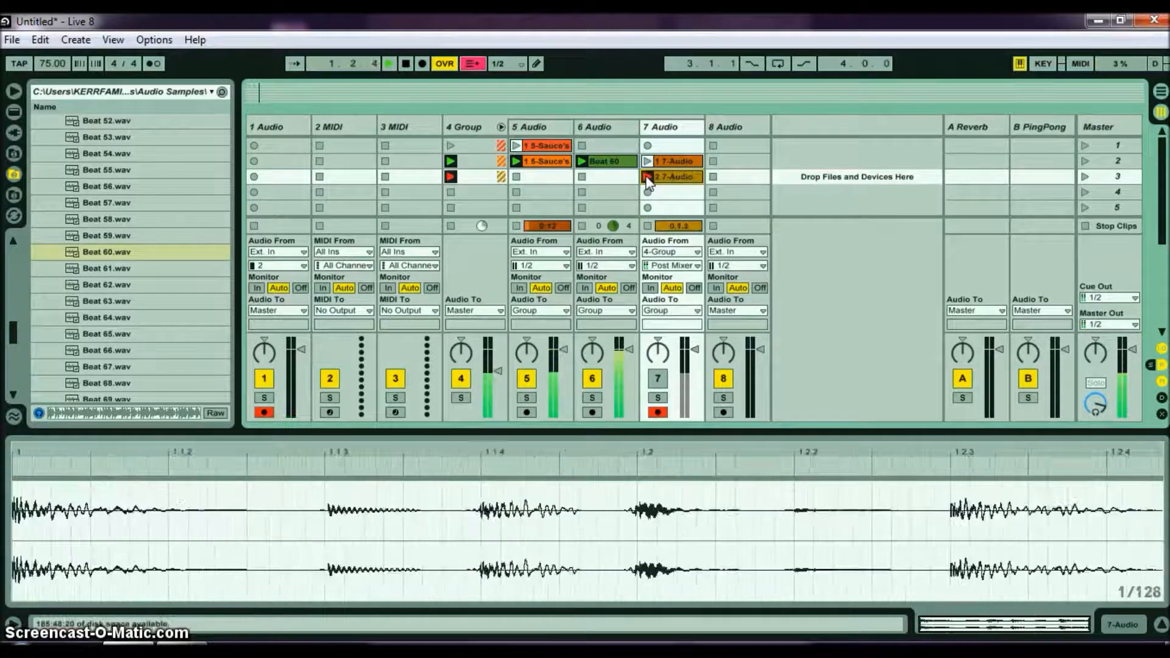
While recording, set Beat 60 to 5 semitones and the second Sauce's Kit clip to 3 semitones, and end the take at four bars.
left_click(597, 161)
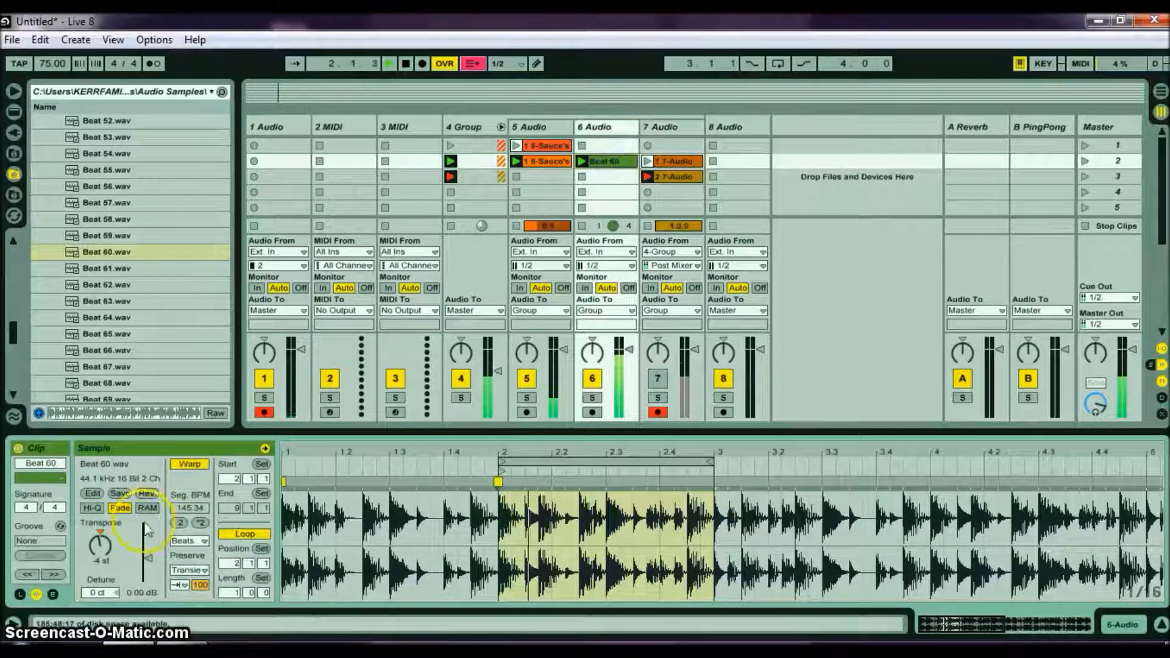
left_click_drag(106, 547, 106, 547)
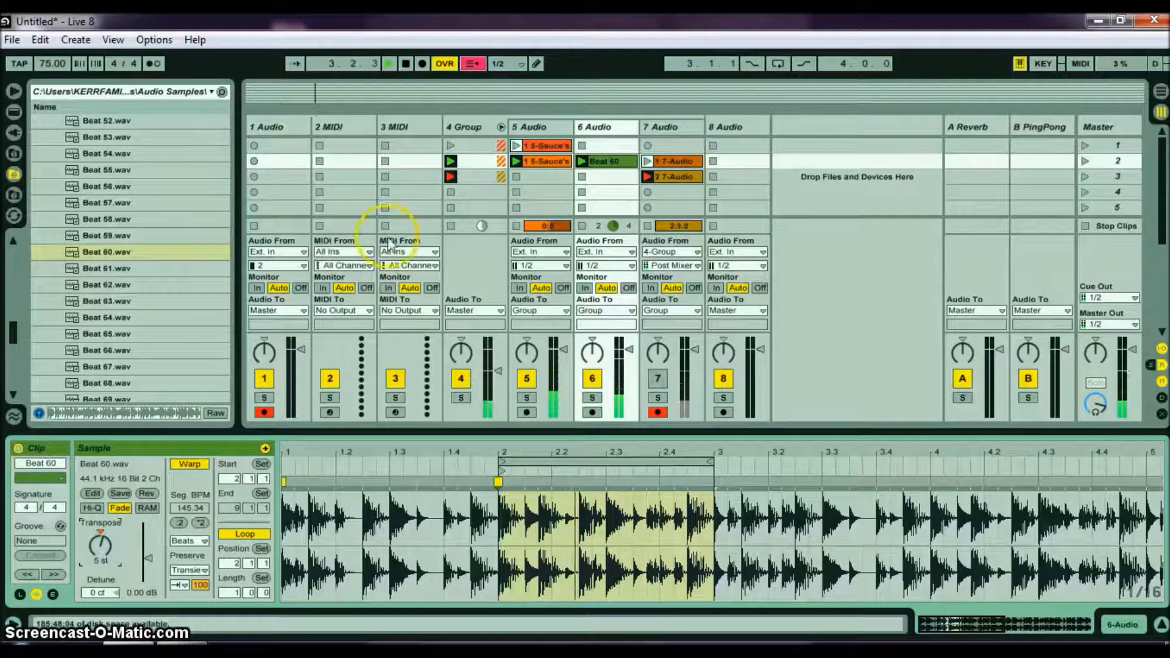
left_click(534, 162)
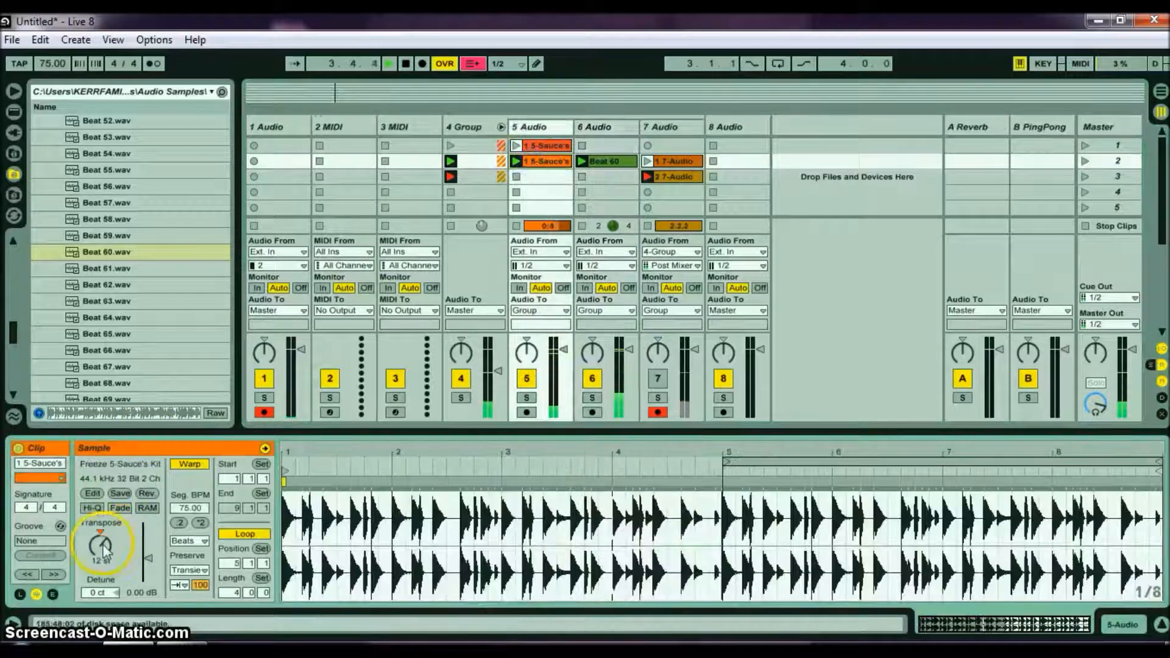
left_click(647, 178)
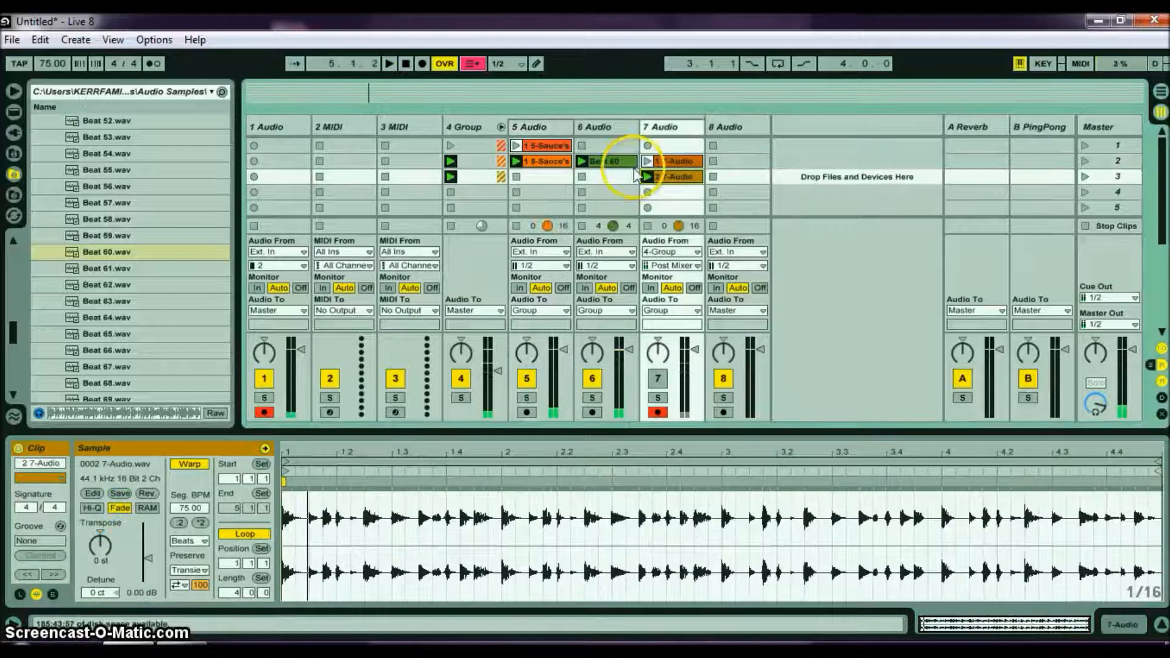
Launch the first Sauce's Kit clip, and add Beat 65.wav to track 6's fourth slot and launch it.
left_click(517, 146)
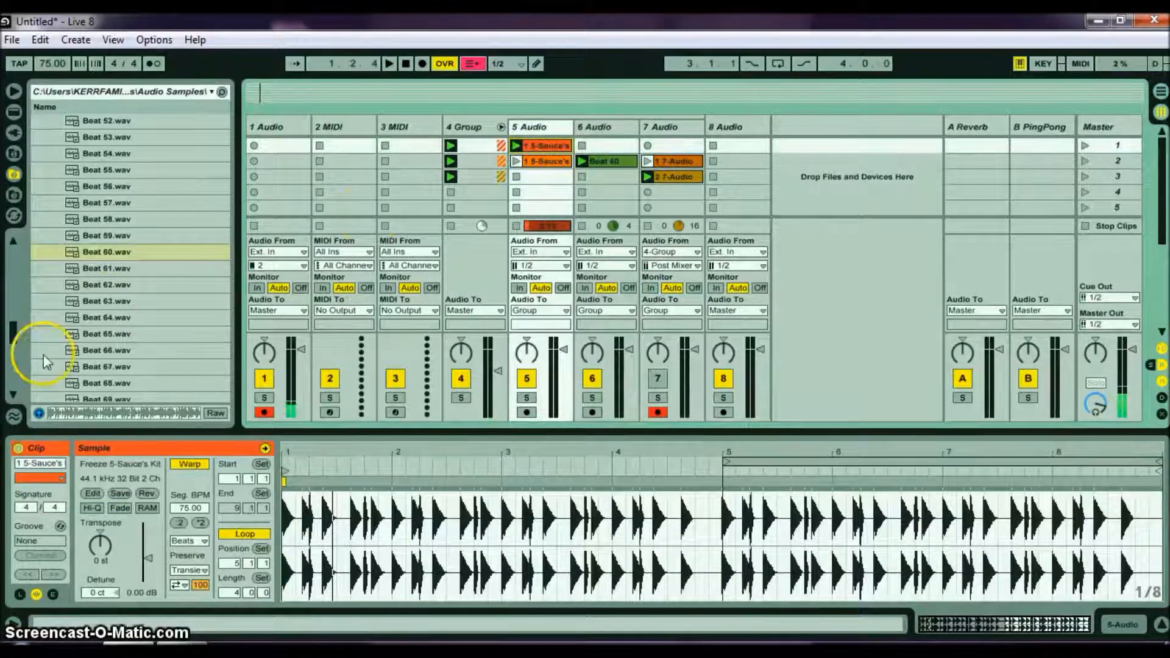
left_click_drag(77, 334, 581, 192)
left_click(582, 193)
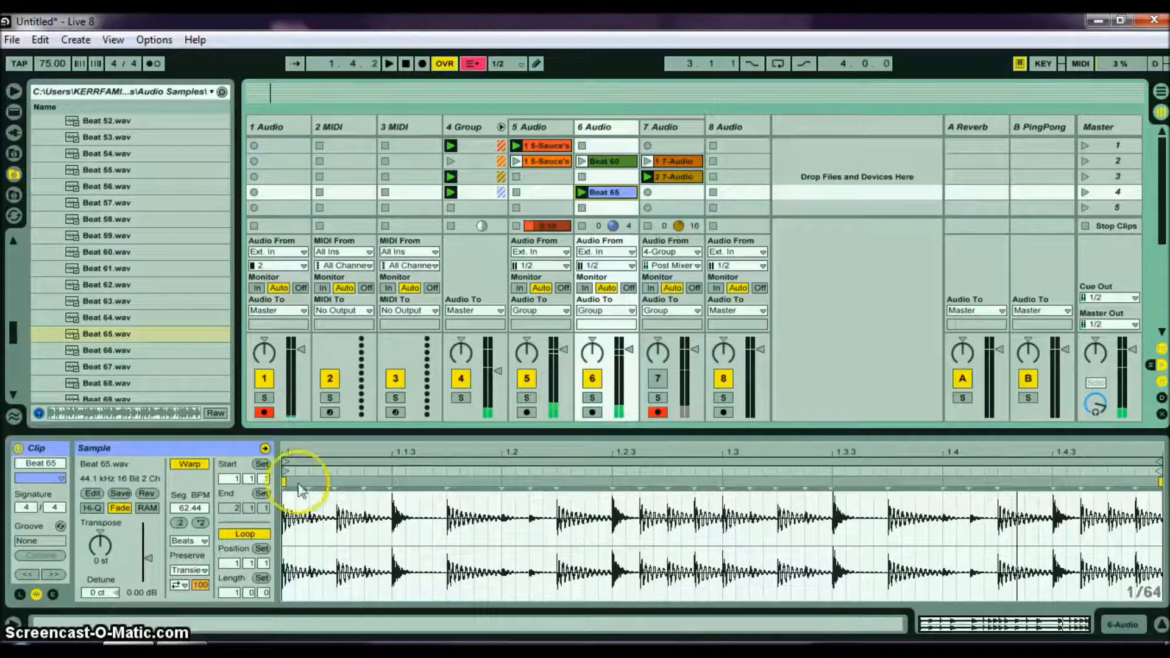
Double Beat 65's segment BPM to 124.88 and set its transient loop mode to no looping.
left_click(201, 522)
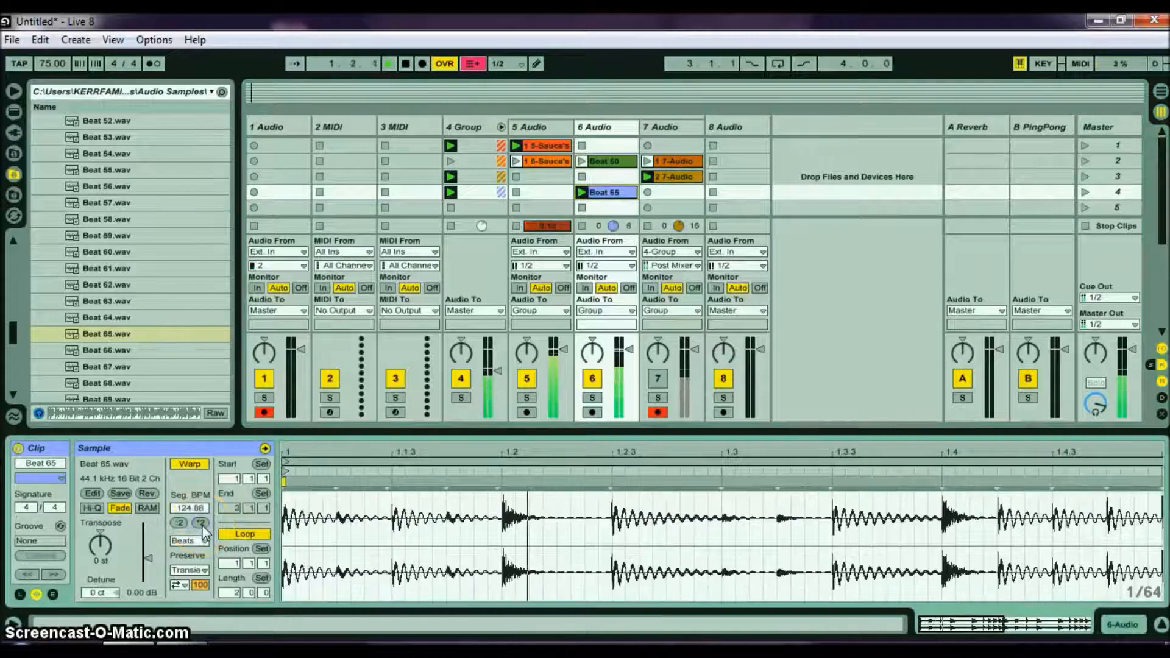
left_click(186, 585)
left_click(182, 599)
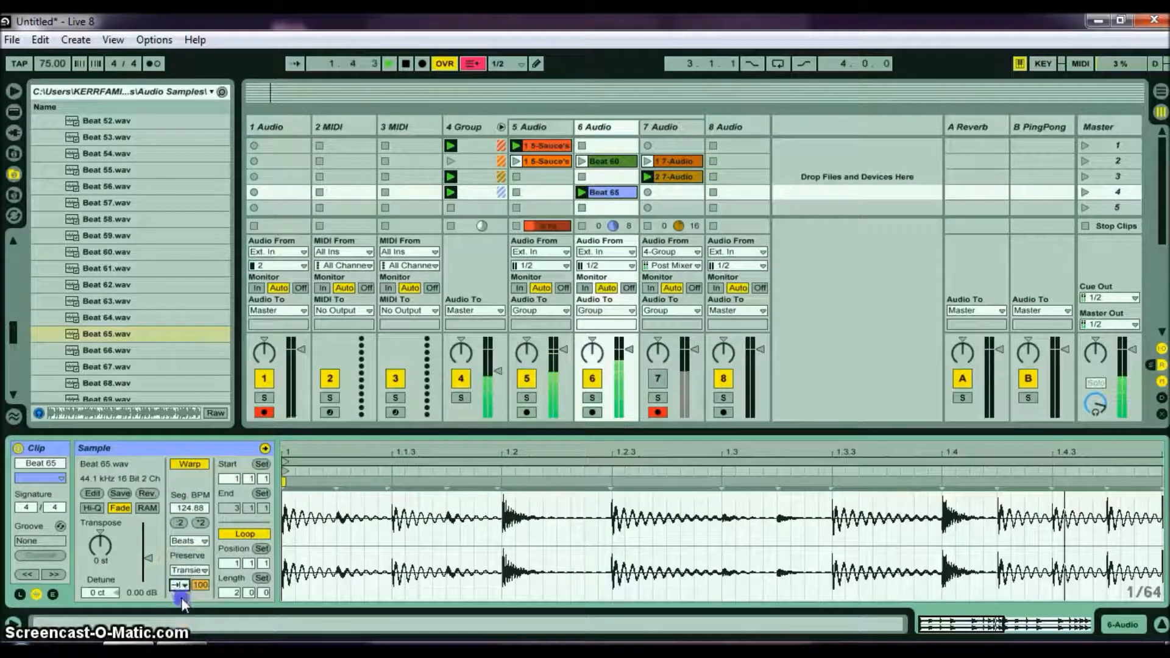
Transpose the first Sauce's Kit clip up 5 semitones and set its transient loop mode to no looping.
left_click(533, 146)
left_click(100, 545)
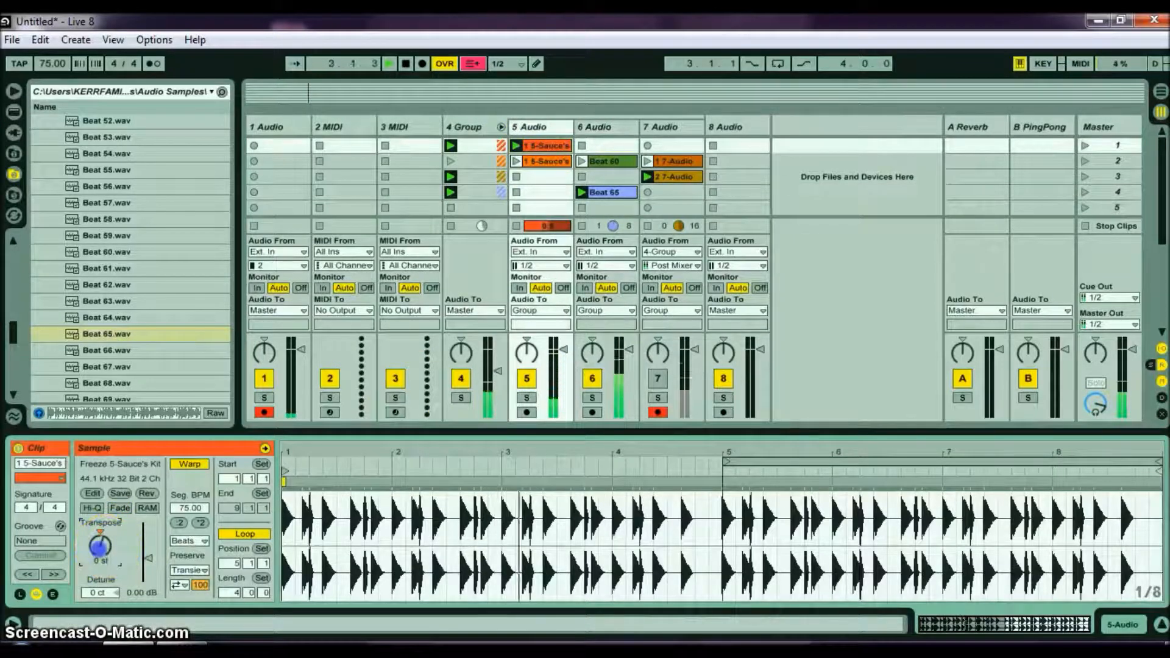
left_click_drag(100, 546, 100, 533)
left_click(178, 585)
left_click(177, 598)
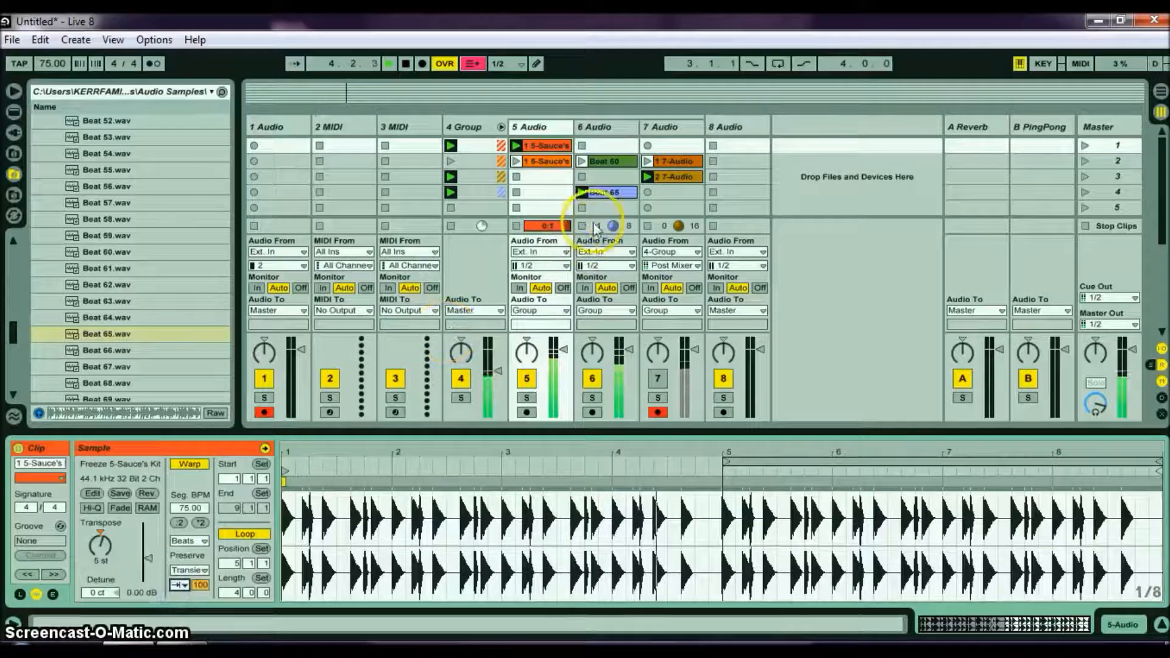
Transpose Beat 65 to -5 semitones and record a four-bar take of the group into track 7's first slot.
left_click(600, 193)
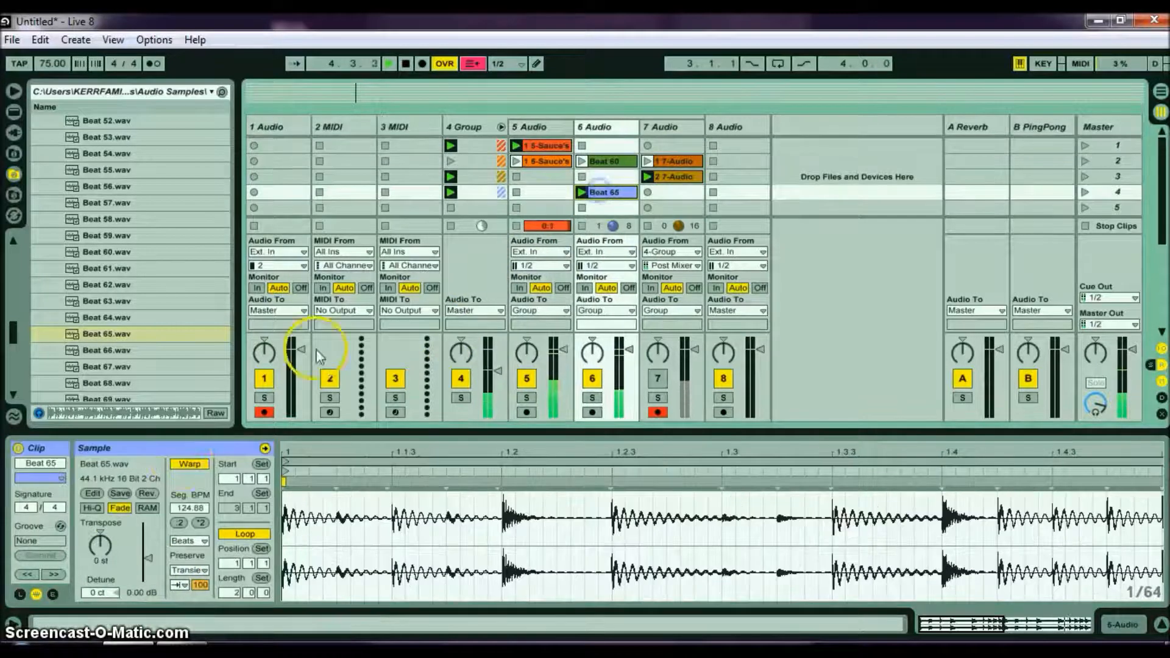
left_click(98, 559)
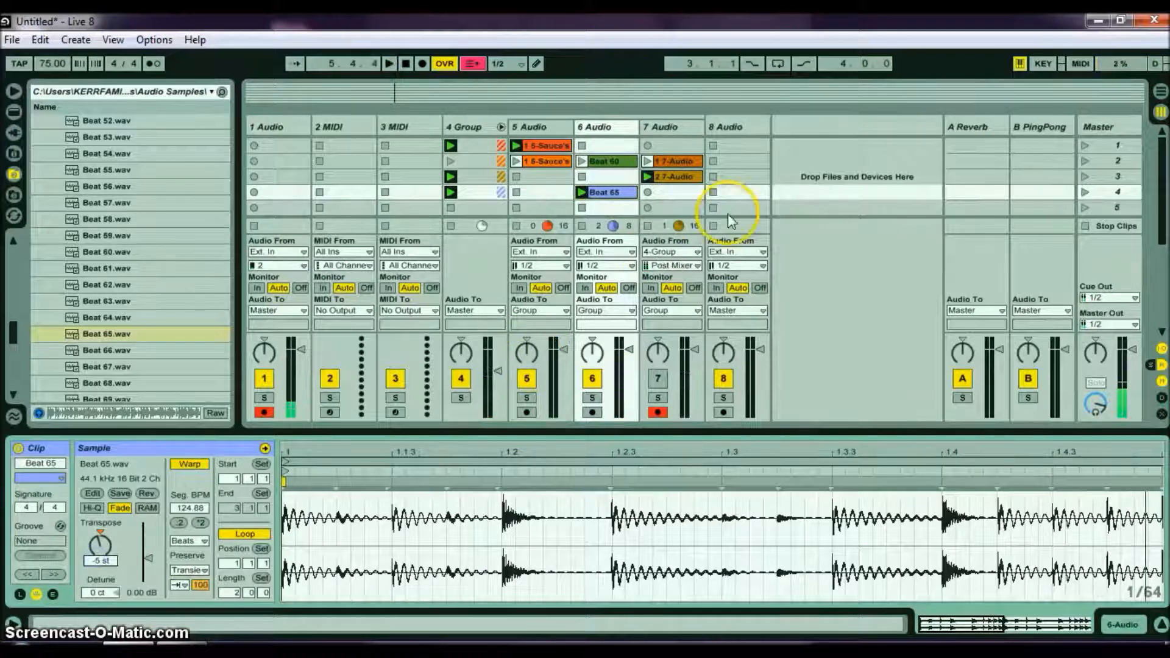
left_click(646, 146)
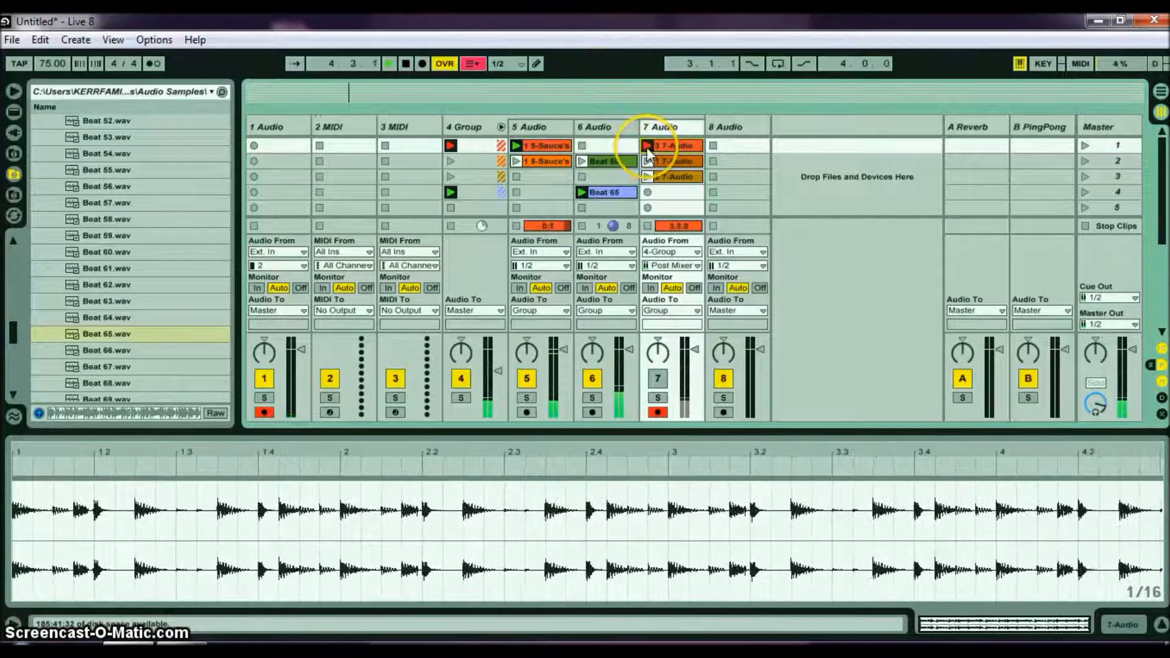
left_click(647, 146)
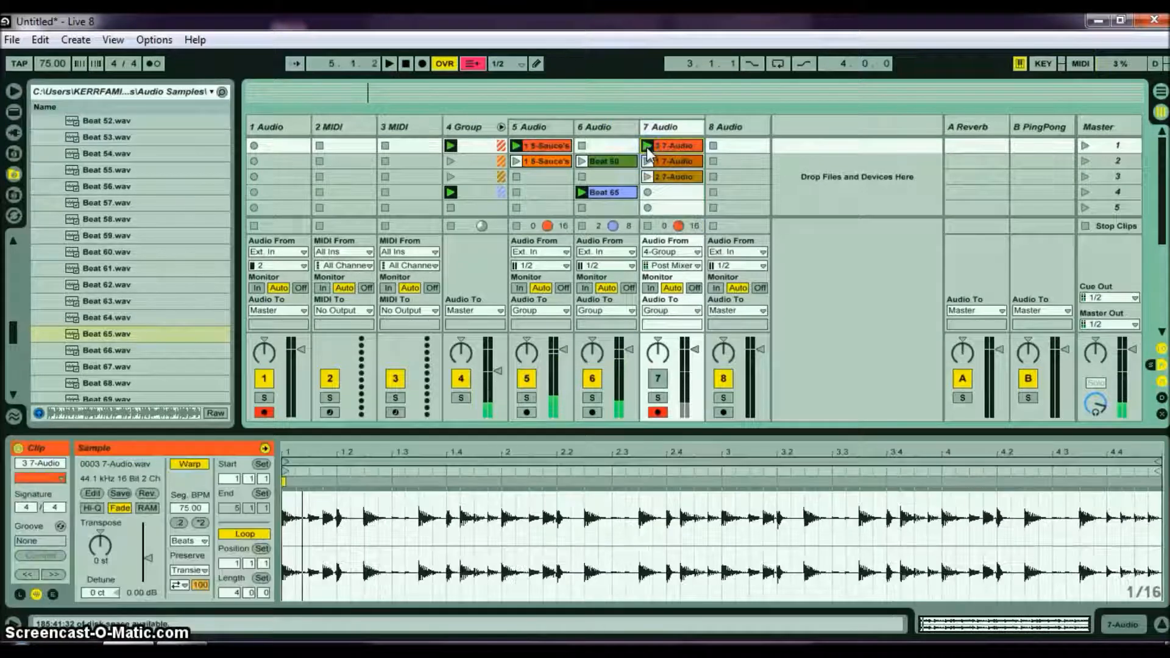
Insert an audio track after 5 Audio, move Beat 60 to its second slot, and launch it alongside the second Sauce's Kit clip.
left_click(517, 162)
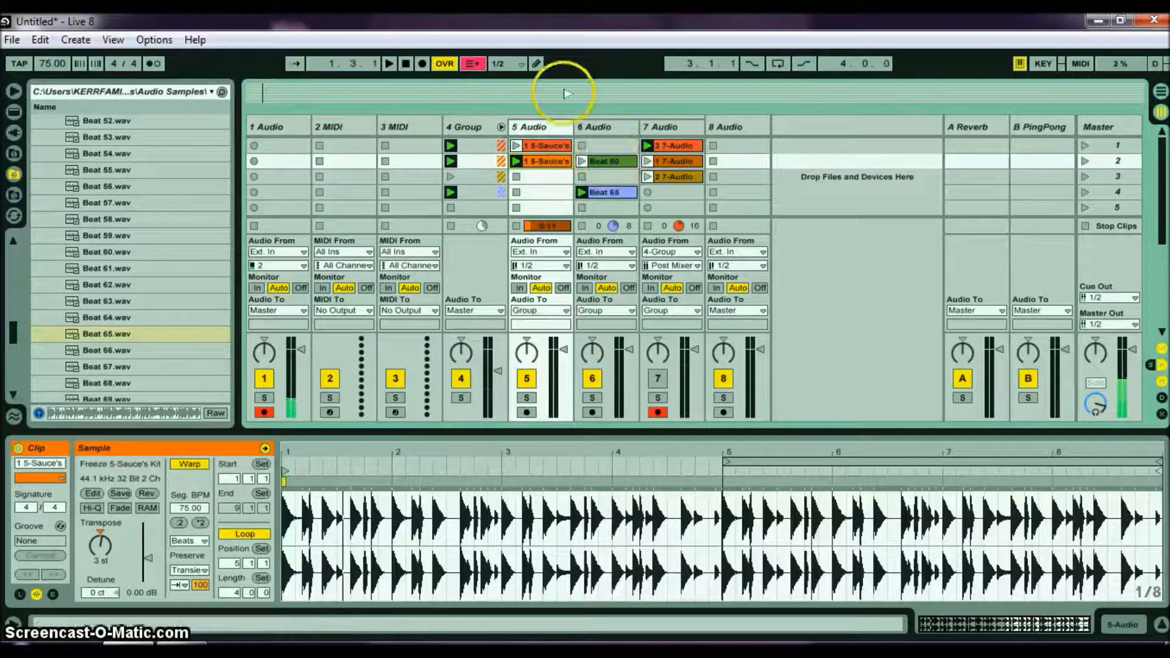
left_click(533, 126)
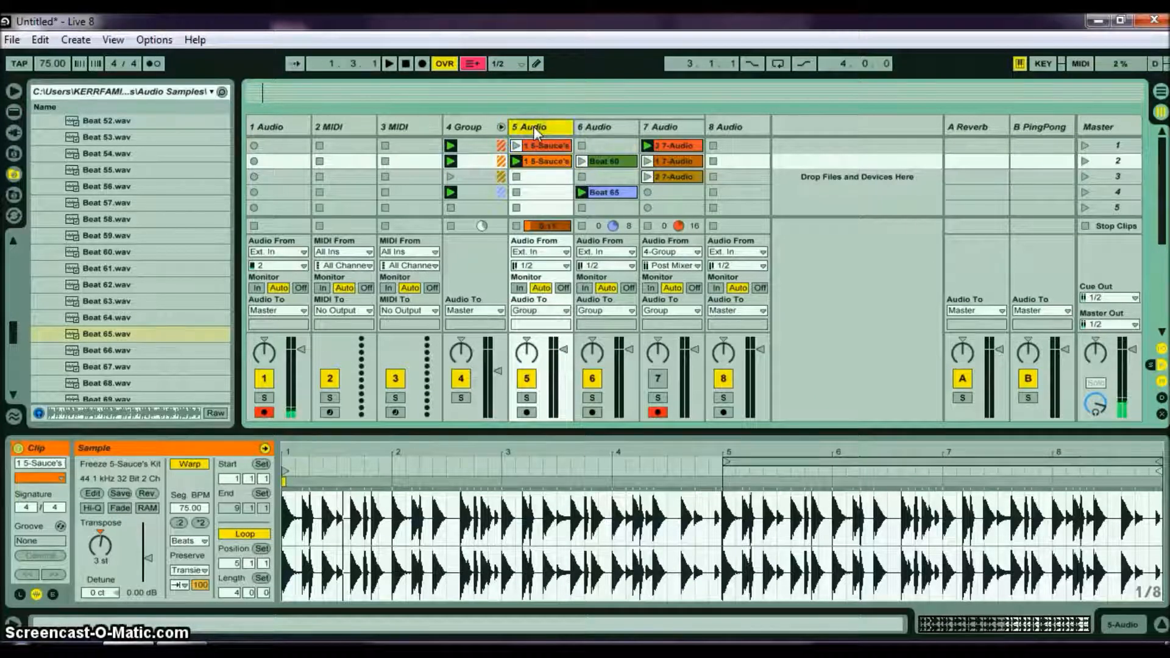
key("ctrl+t")
left_click(682, 166)
left_click_drag(682, 166, 633, 162)
left_click(583, 162)
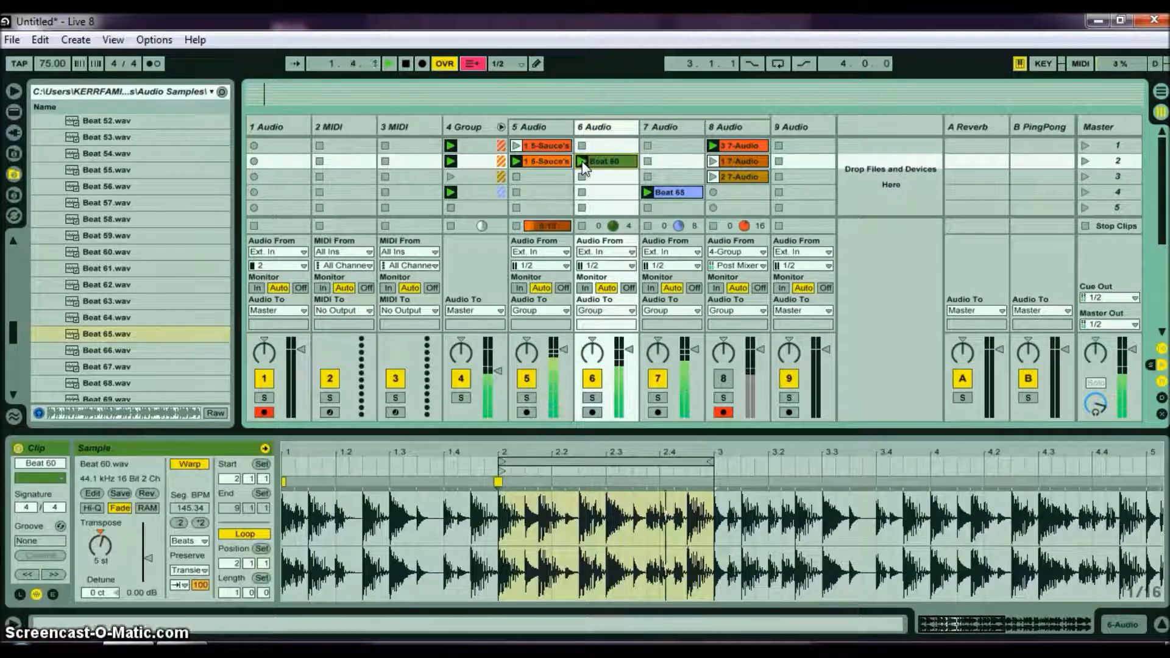
Launch Beat 65 alongside the playing clips and record a four-bar take of the group into track 8's fourth slot.
left_click(657, 194)
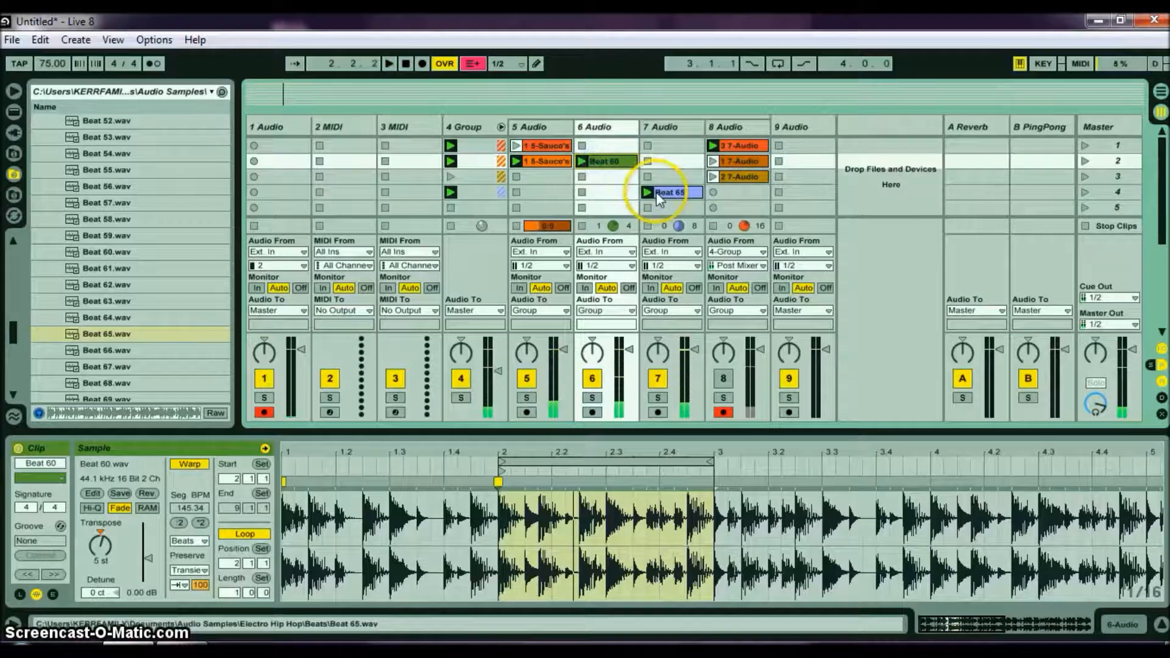
left_click(711, 193)
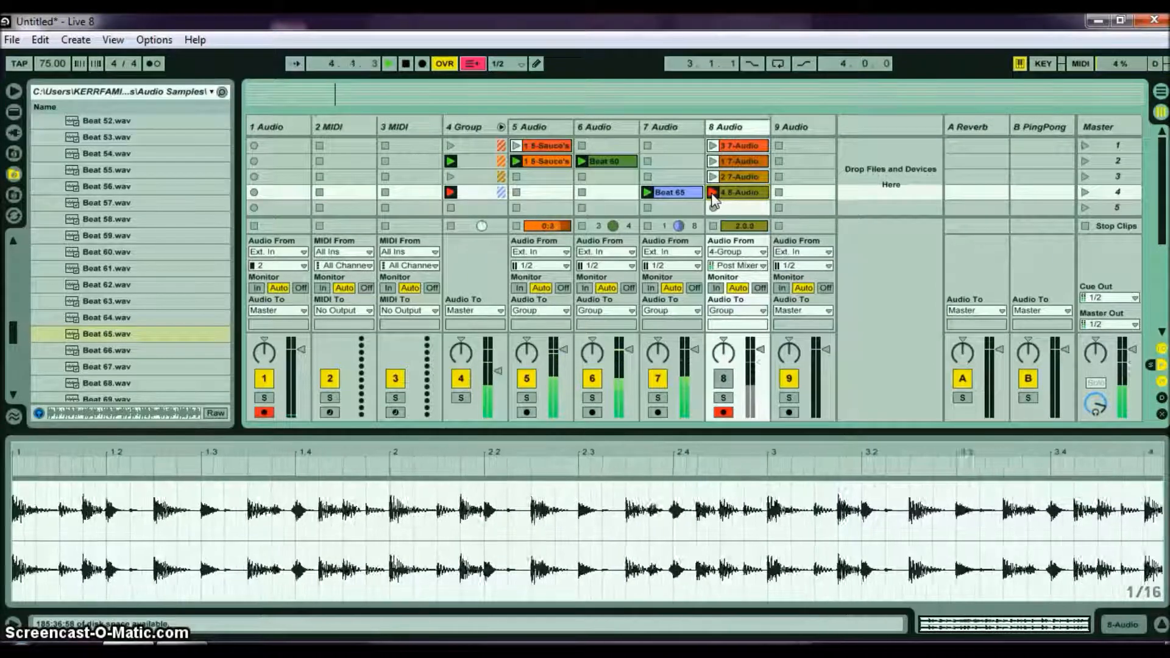
left_click(712, 194)
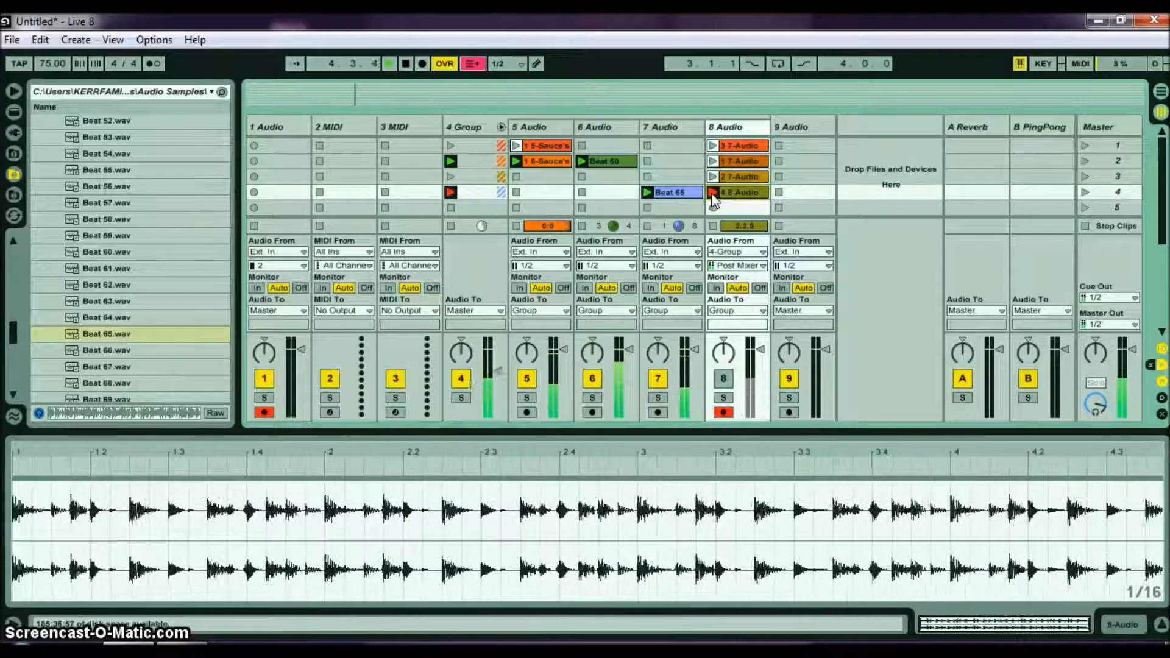
Delete the source tracks 5 Audio, 6 Audio and 7 Audio from the group, keeping the resampled takes.
left_click(666, 127)
left_click(514, 127)
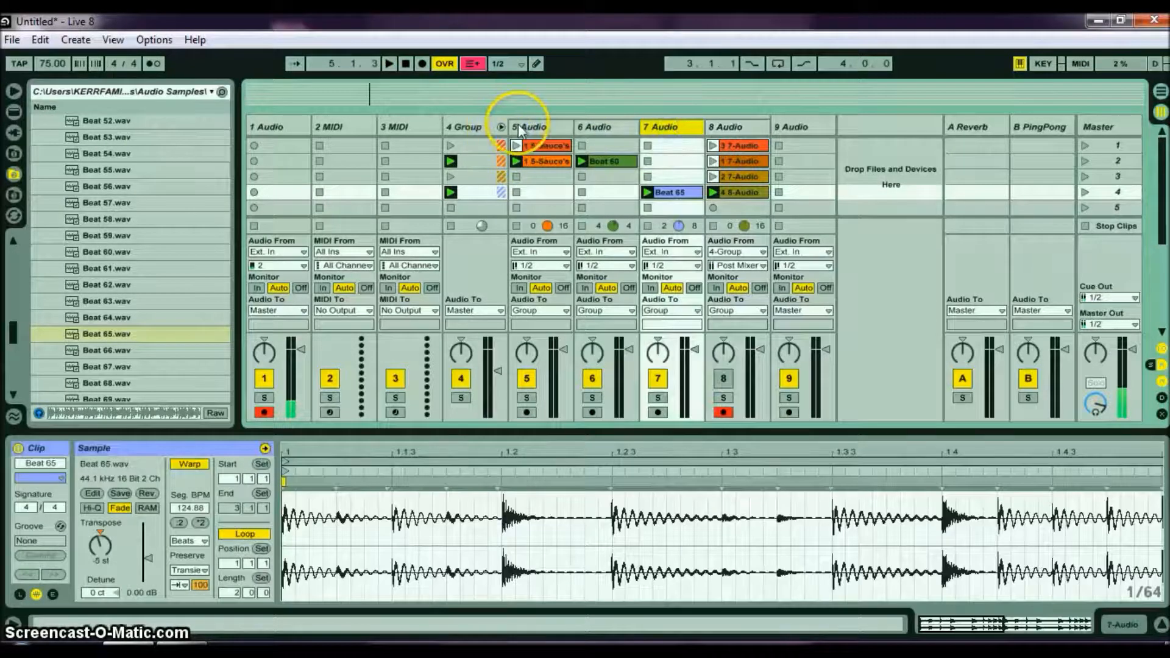
left_click(519, 127, "shift")
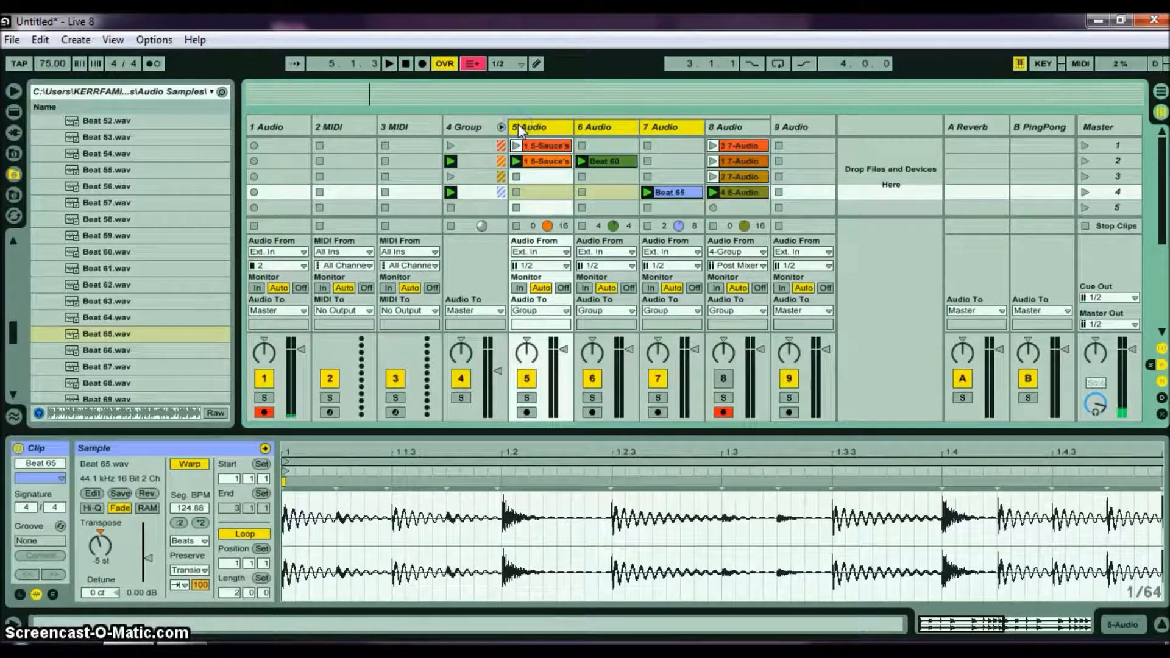
key("Delete")
Disarm the remaining grouped track 5 Audio and play back its first and fourth recorded clips.
left_click(519, 146)
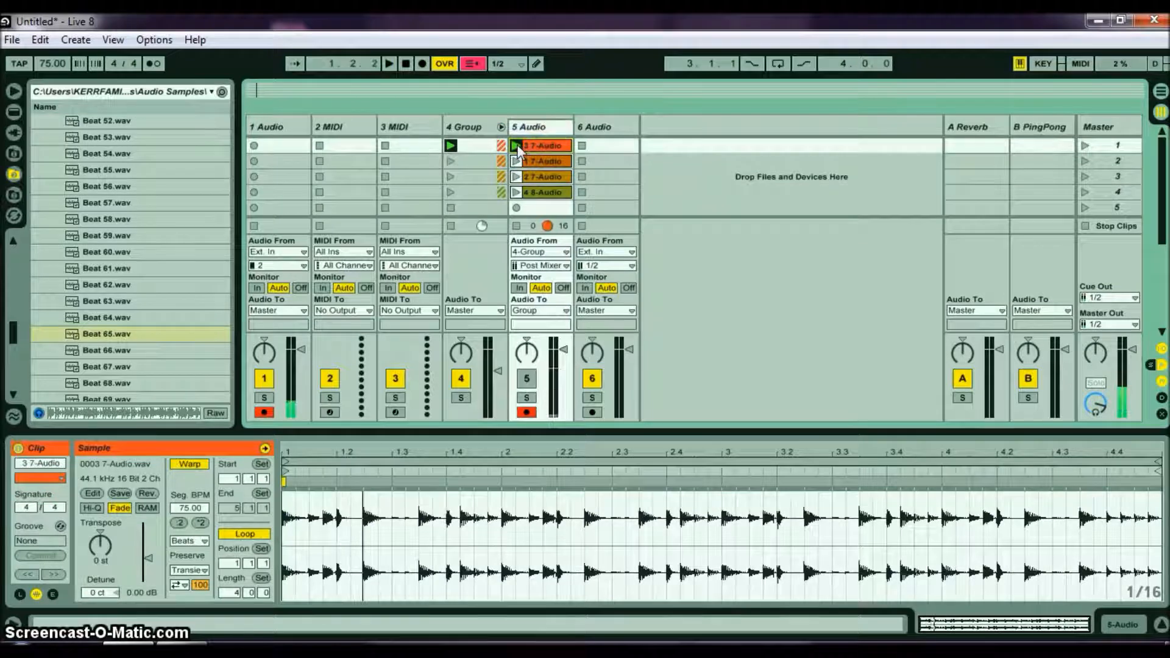
left_click(527, 412)
left_click(516, 147)
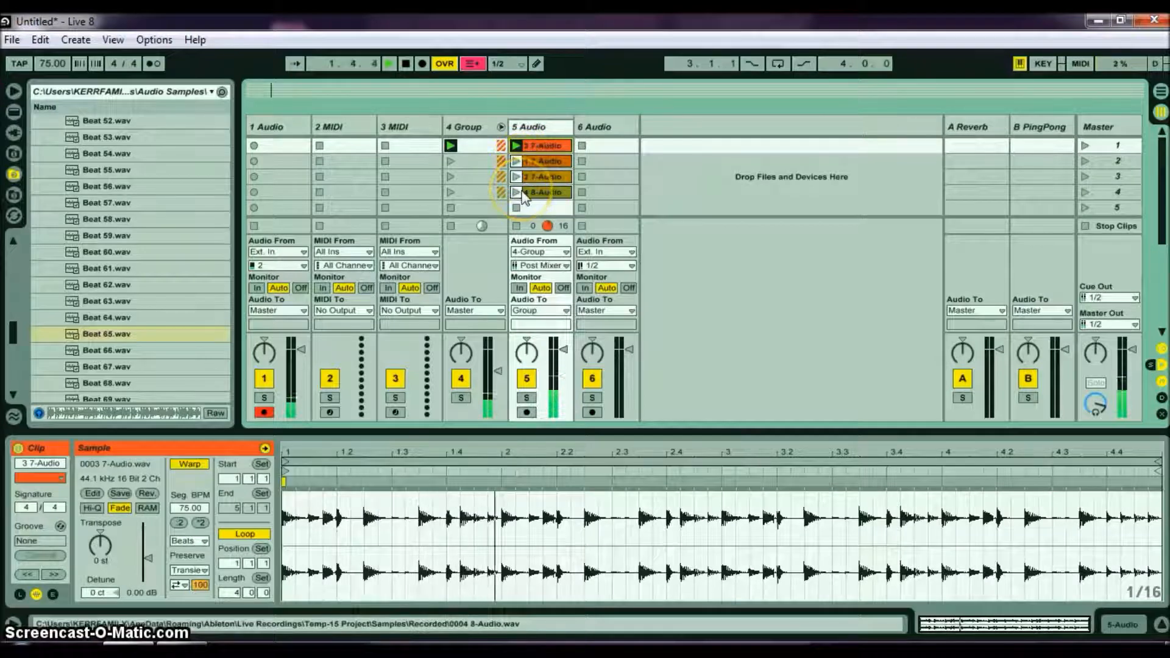
left_click(520, 193)
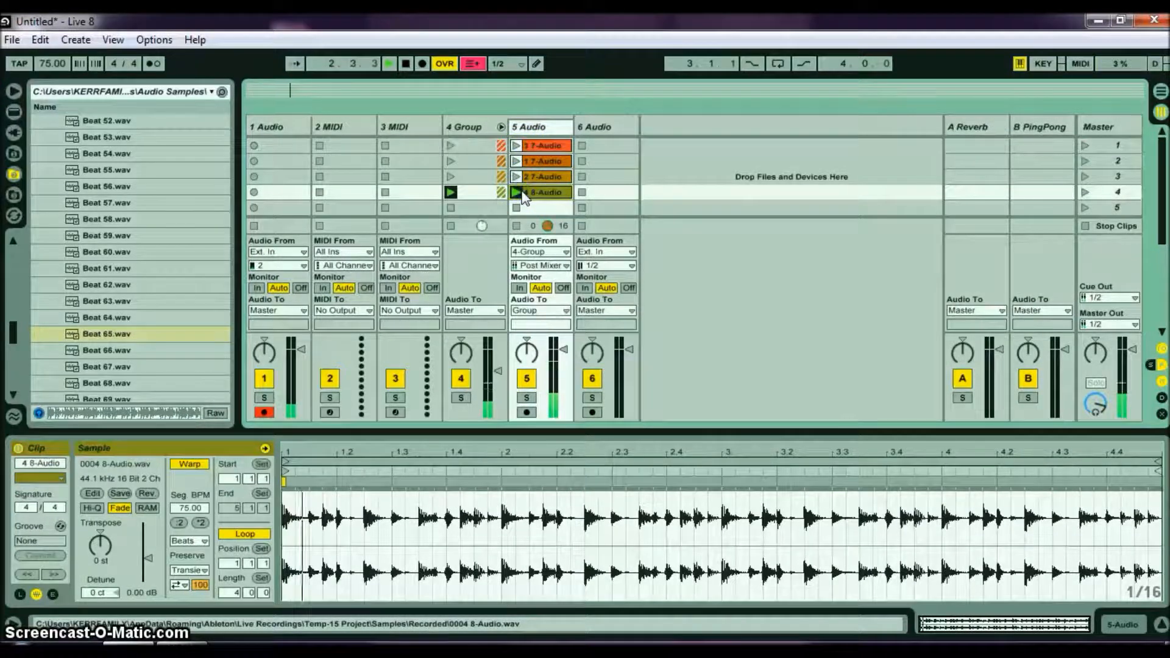
Raise the clip volume of all four recorded clips on track 5 together to 4.81 dB during playback.
left_click(539, 141)
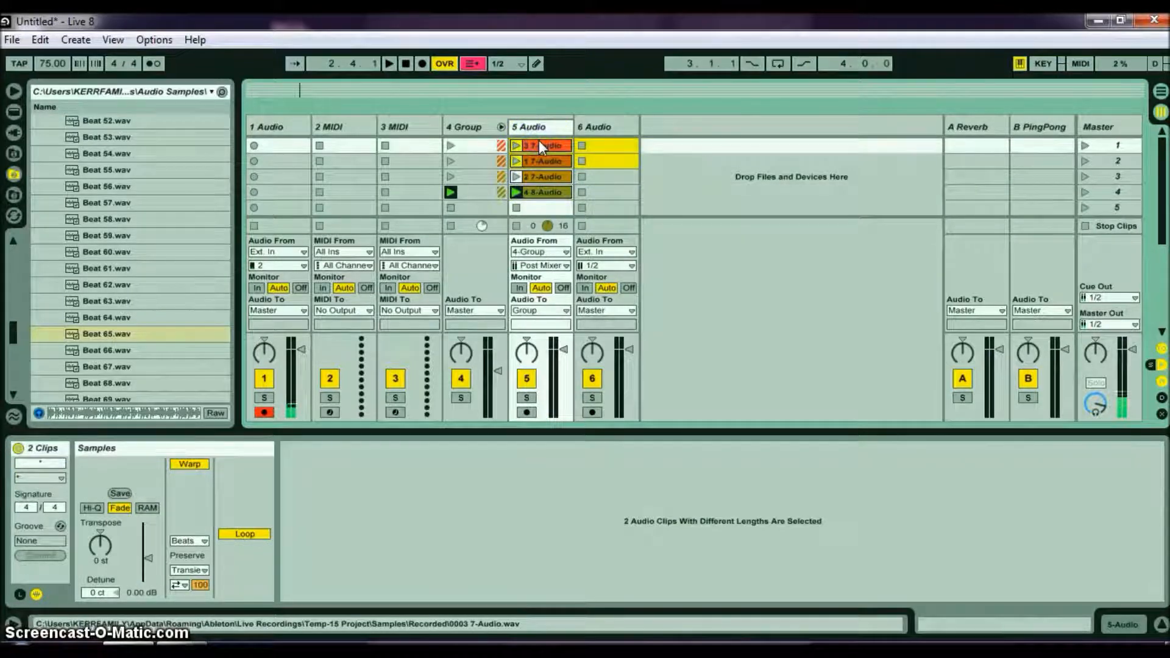
left_click(539, 142)
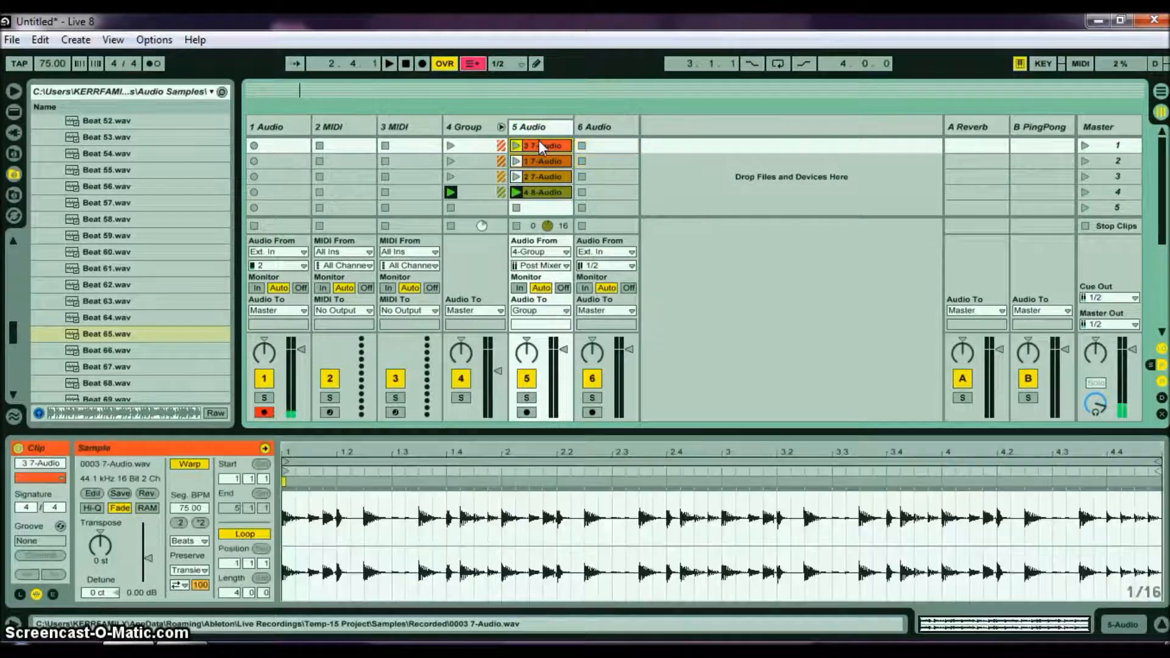
left_click(537, 192, "shift")
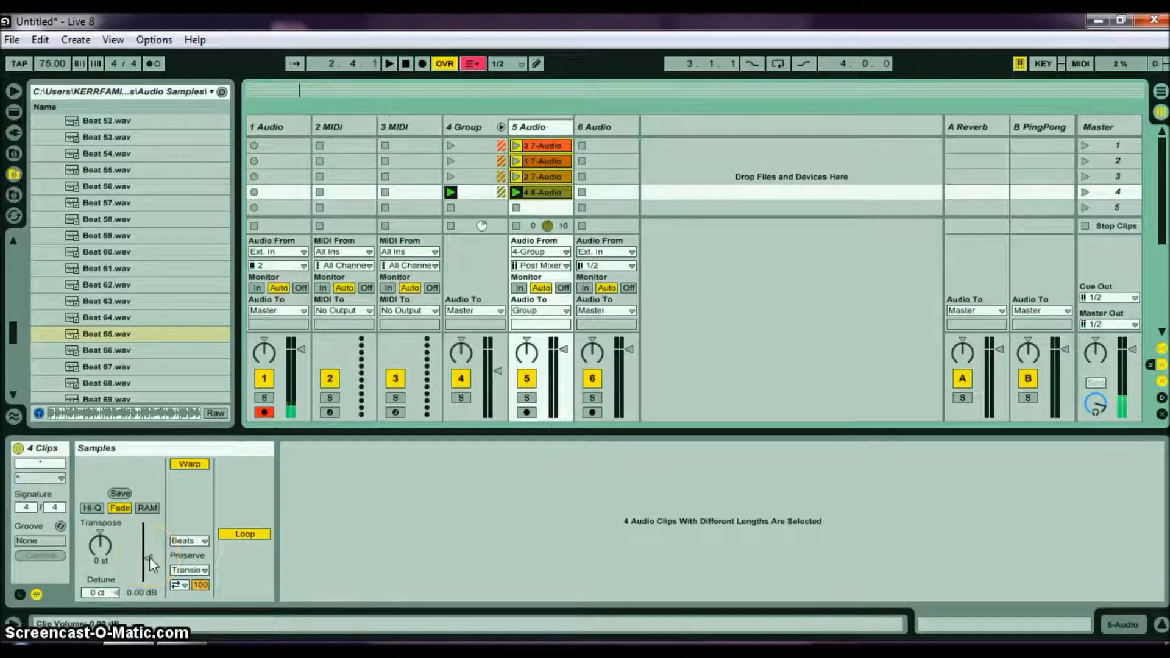
key("space")
mouse_move(148, 557)
left_mouse_down()
mouse_move(148, 546)
mouse_move(130, 554)
left_mouse_up()
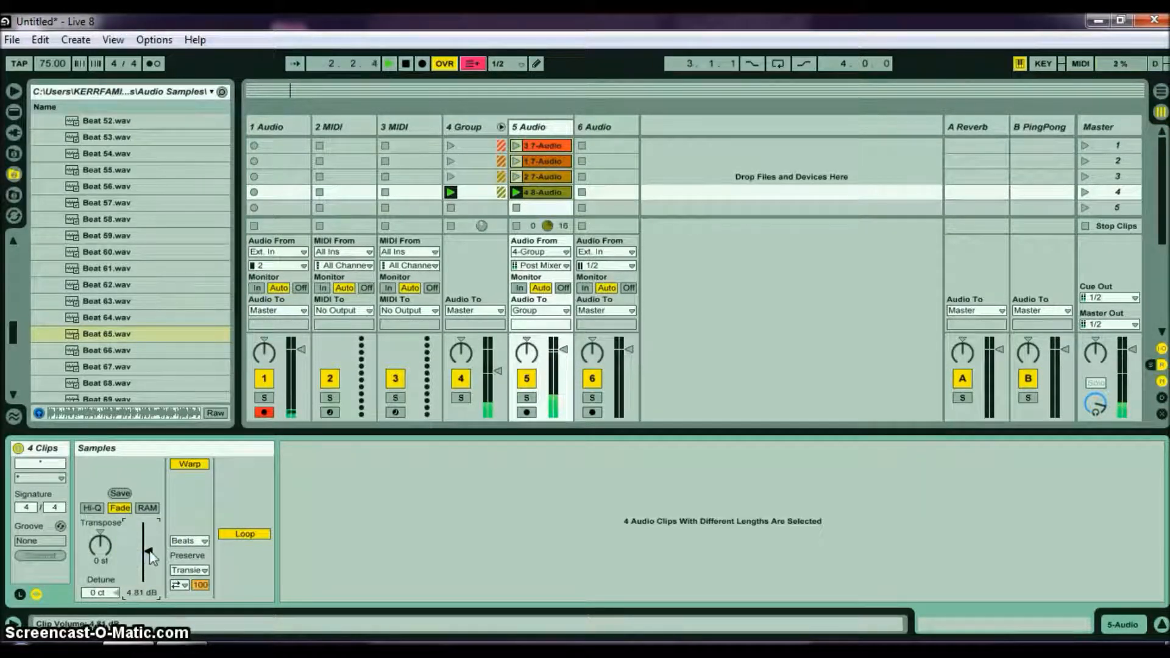
Audition the second and first recorded clips on track 5 and raise the 4 Group track's volume slightly.
left_click(518, 162)
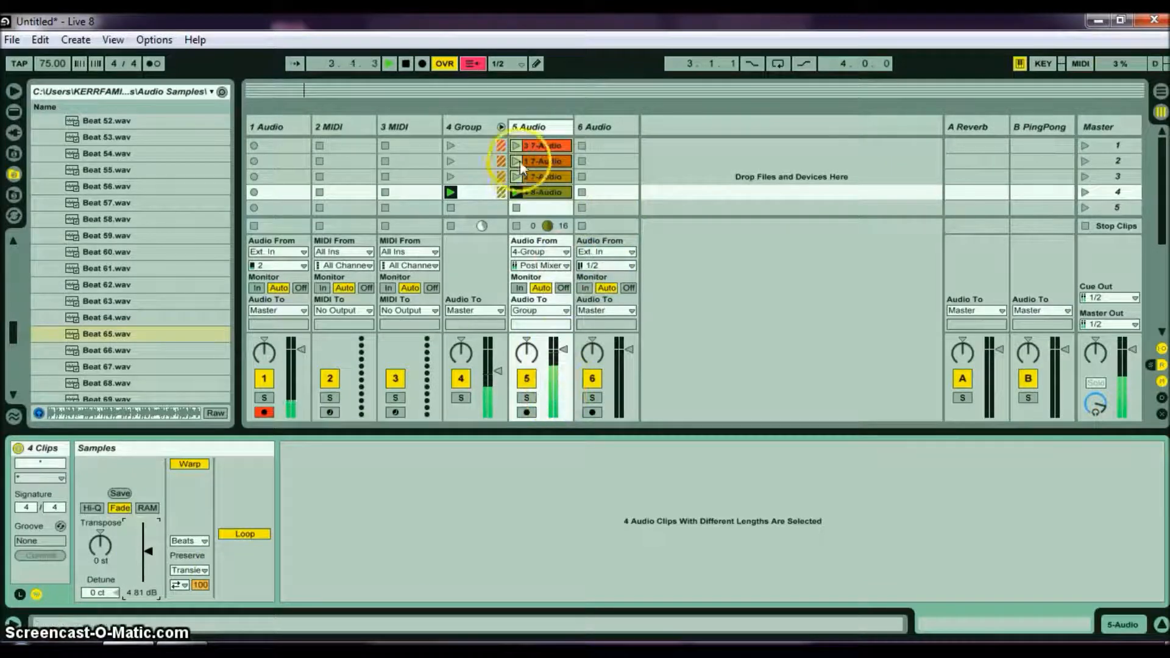
left_click(517, 162)
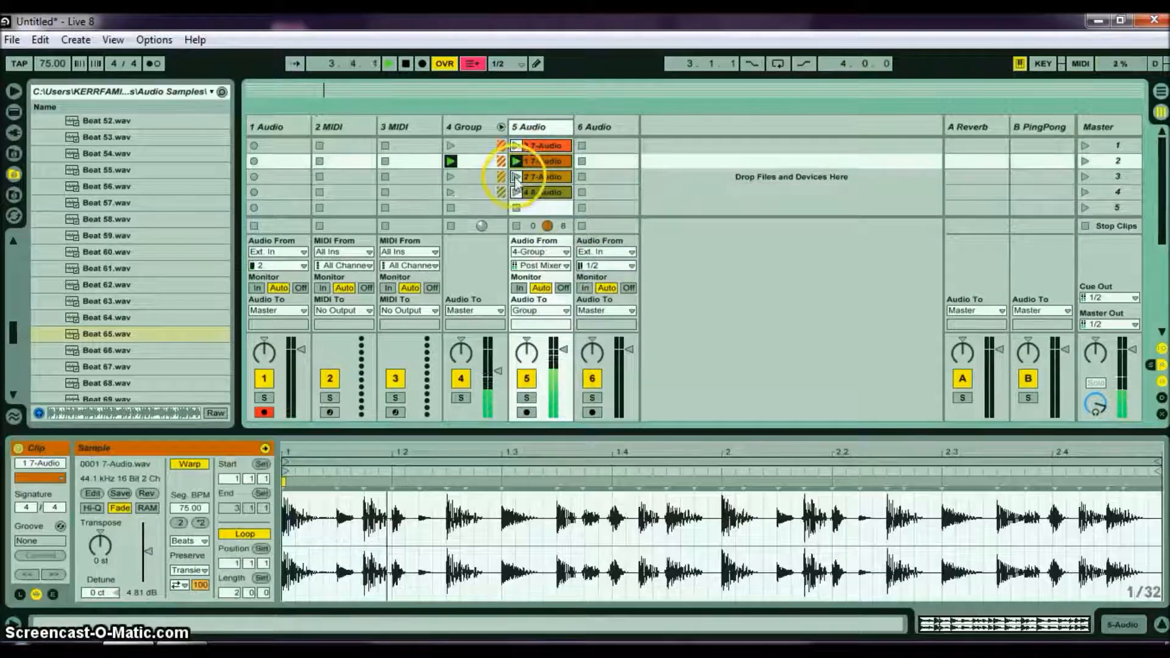
left_click(517, 146)
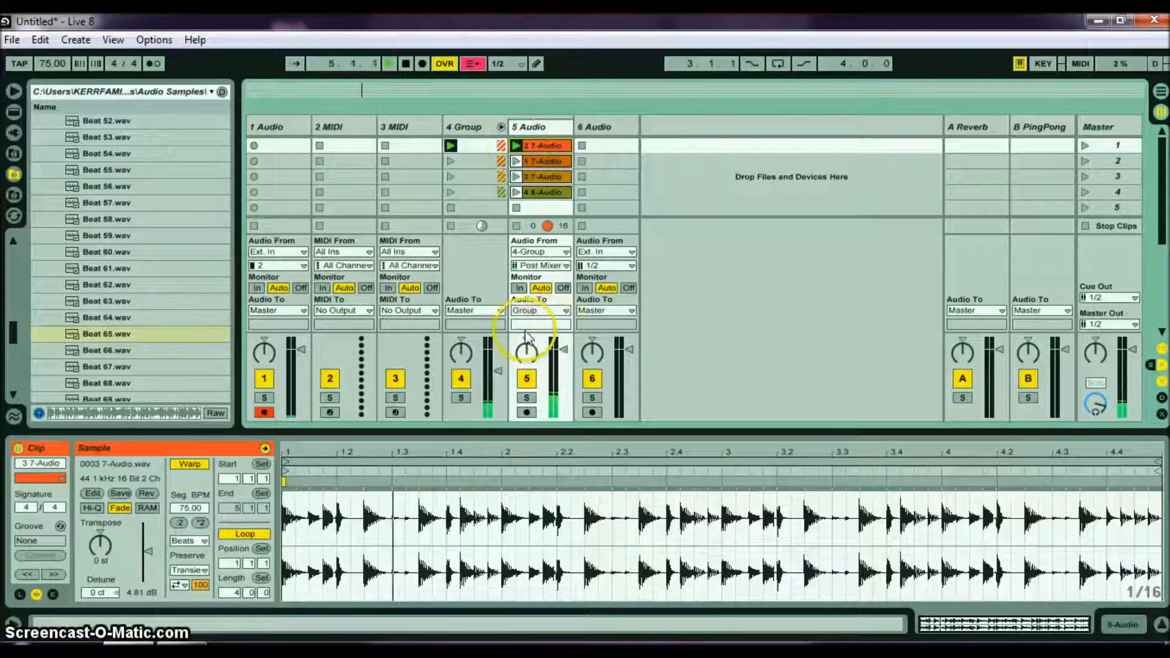
left_click_drag(495, 372, 494, 375)
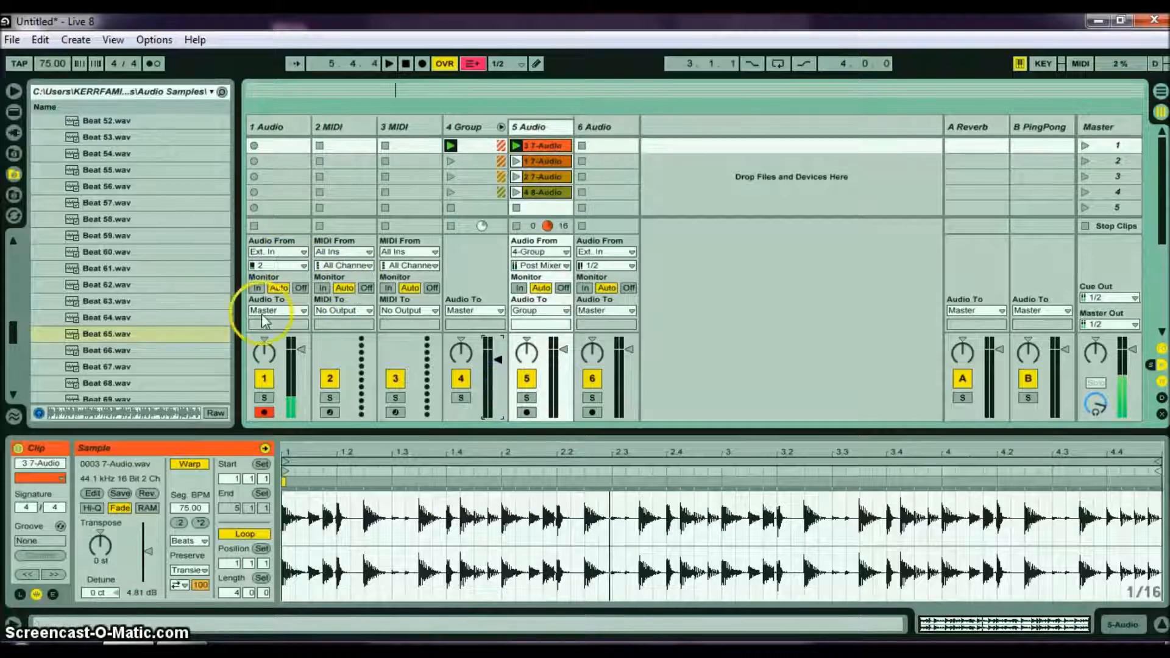
Try a Compressor on the 4 Group track with a ratio of 4.27 and a threshold of -15.6 dB.
left_click(14, 112)
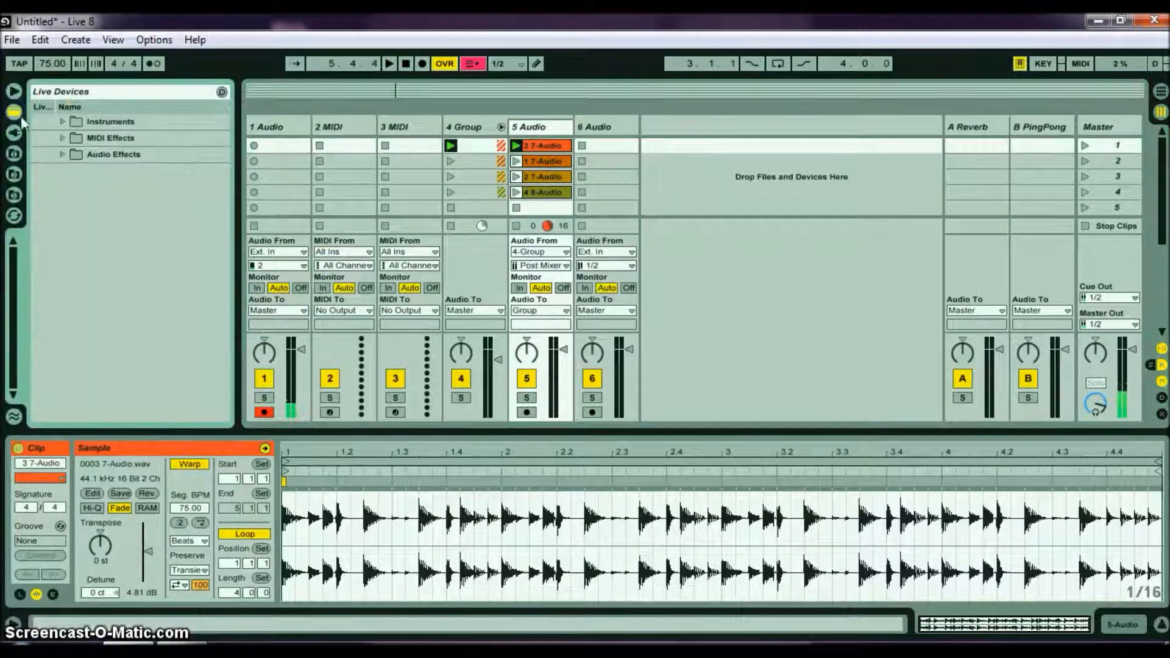
left_click(60, 153)
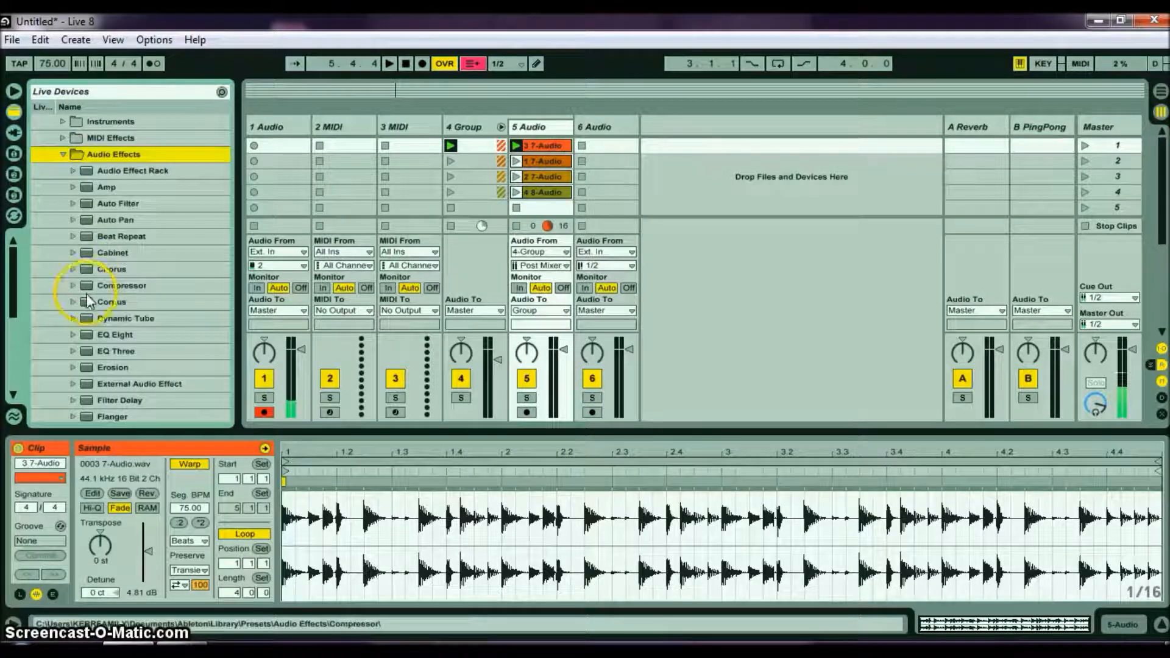
left_click_drag(86, 285, 452, 123)
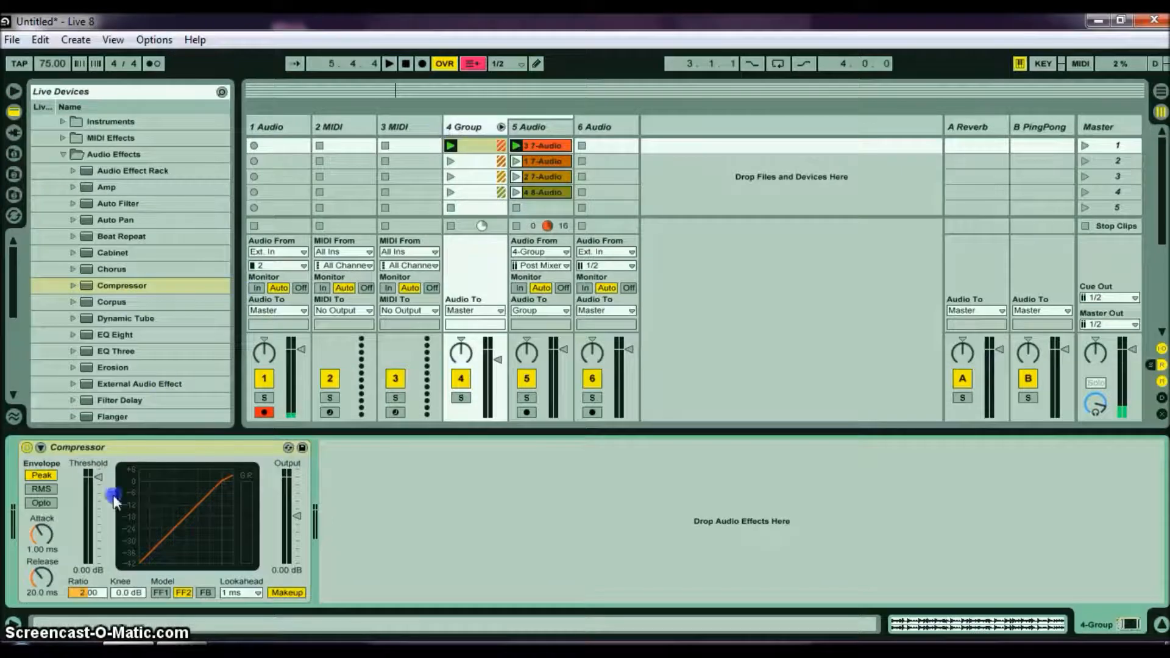
left_click_drag(88, 595, 89, 593)
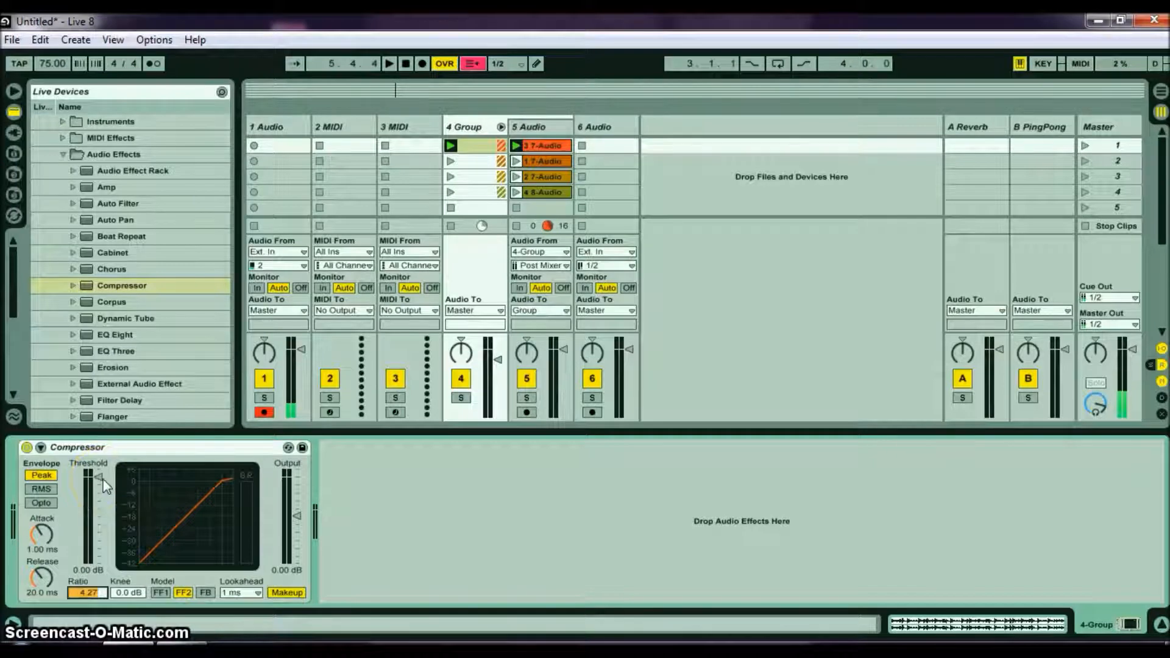
key("space")
left_click_drag(93, 479, 92, 499)
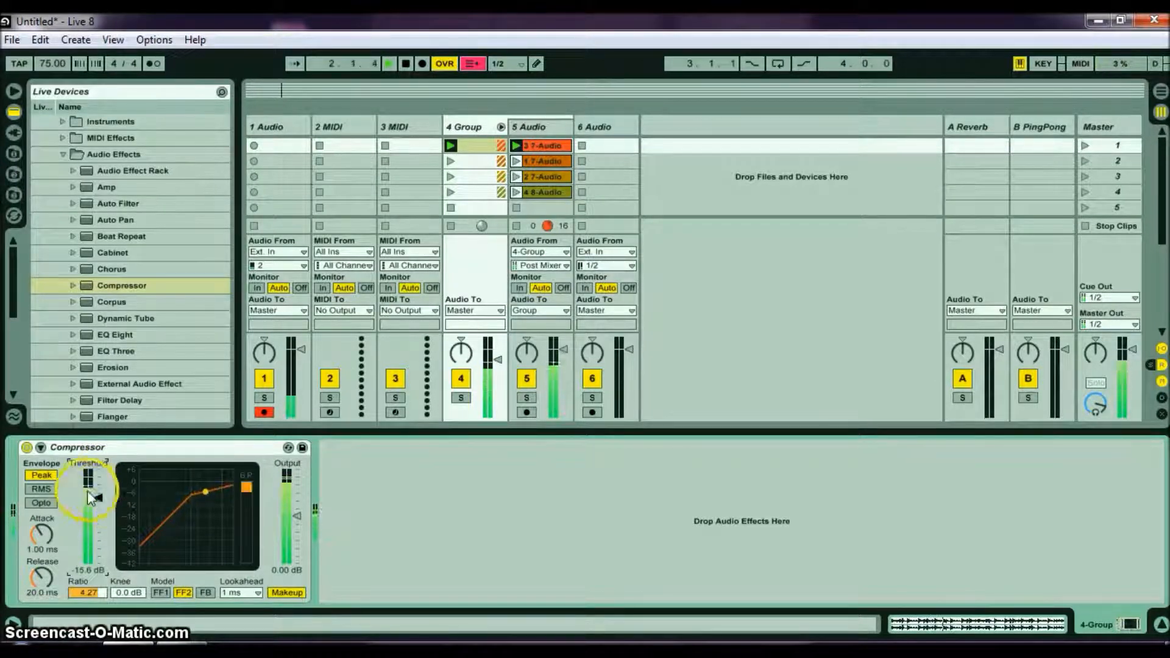
Compare the group with the Compressor off and on, and delete the Compressor from the group track.
left_click(27, 448)
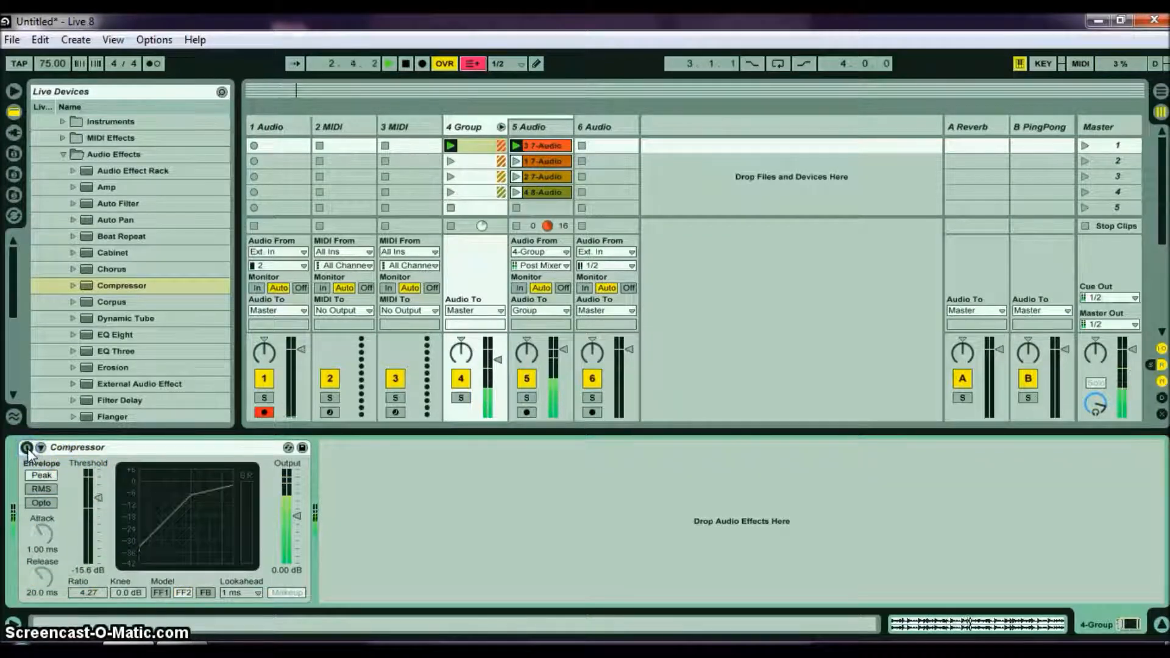
left_click(27, 447)
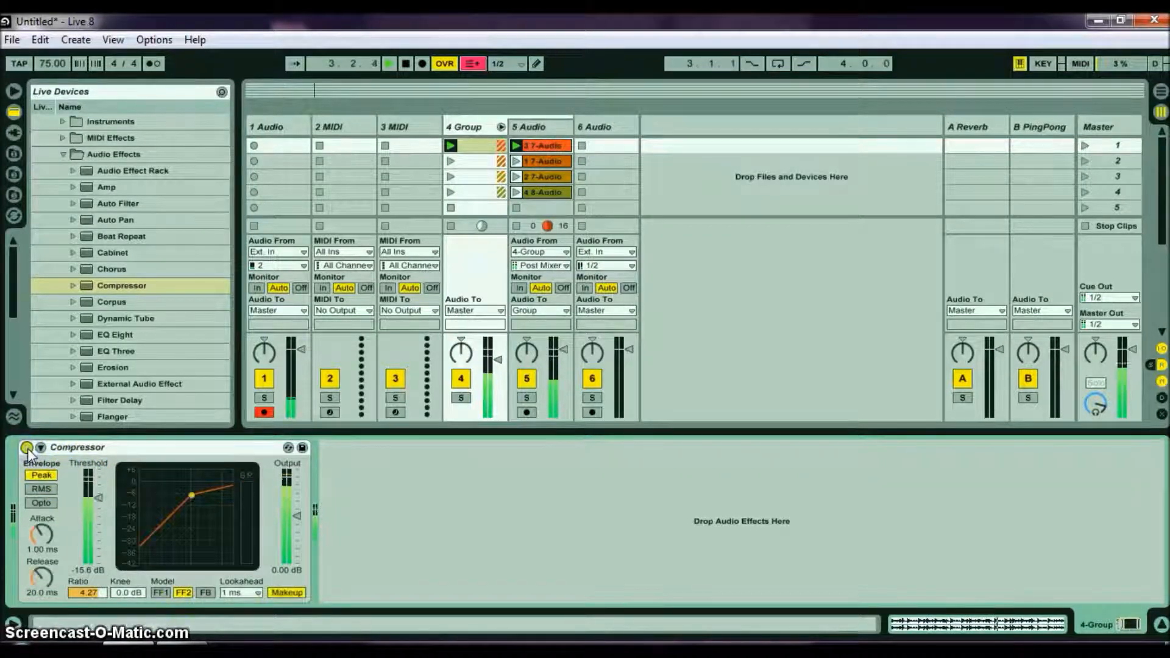
left_click(27, 447)
left_click(73, 448)
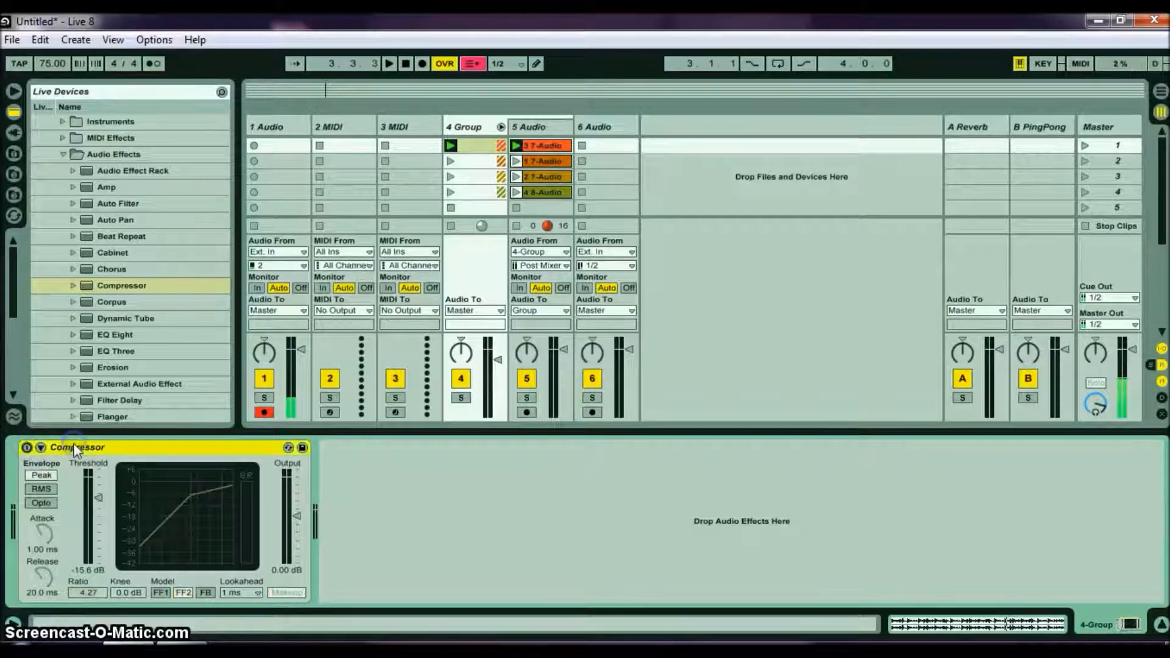
key("Delete")
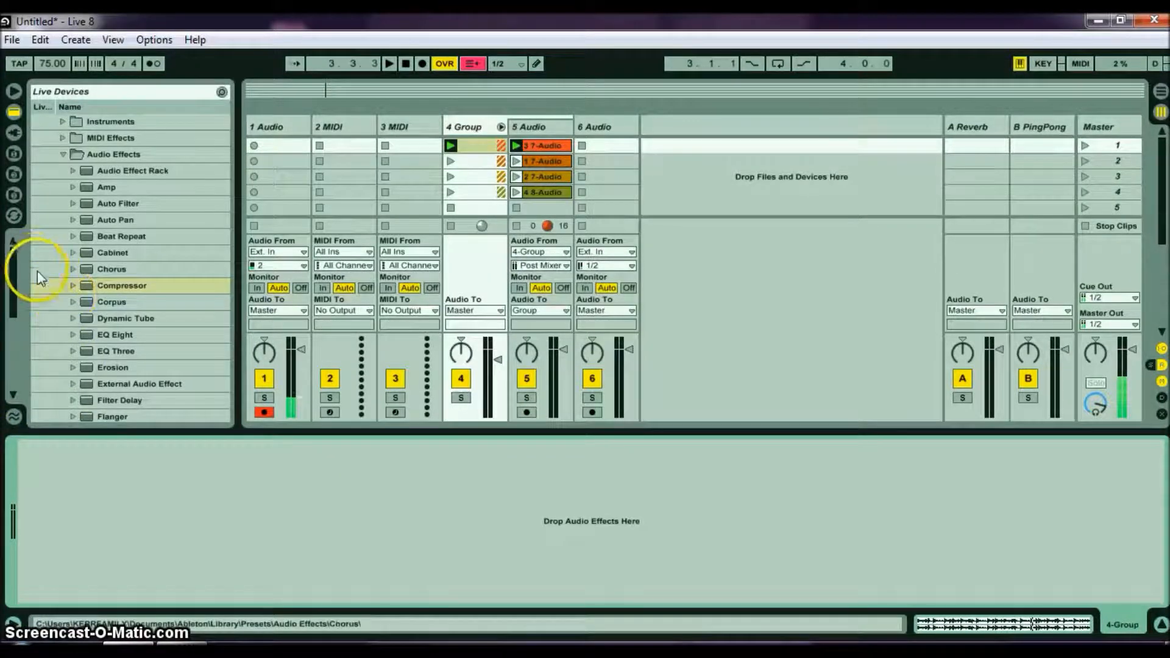
Add the dlM_sixtyfive_a effect plug-in to the 4 Group track.
mouse_move(13, 273)
left_mouse_down()
mouse_move(23, 375)
mouse_move(13, 260)
left_mouse_up()
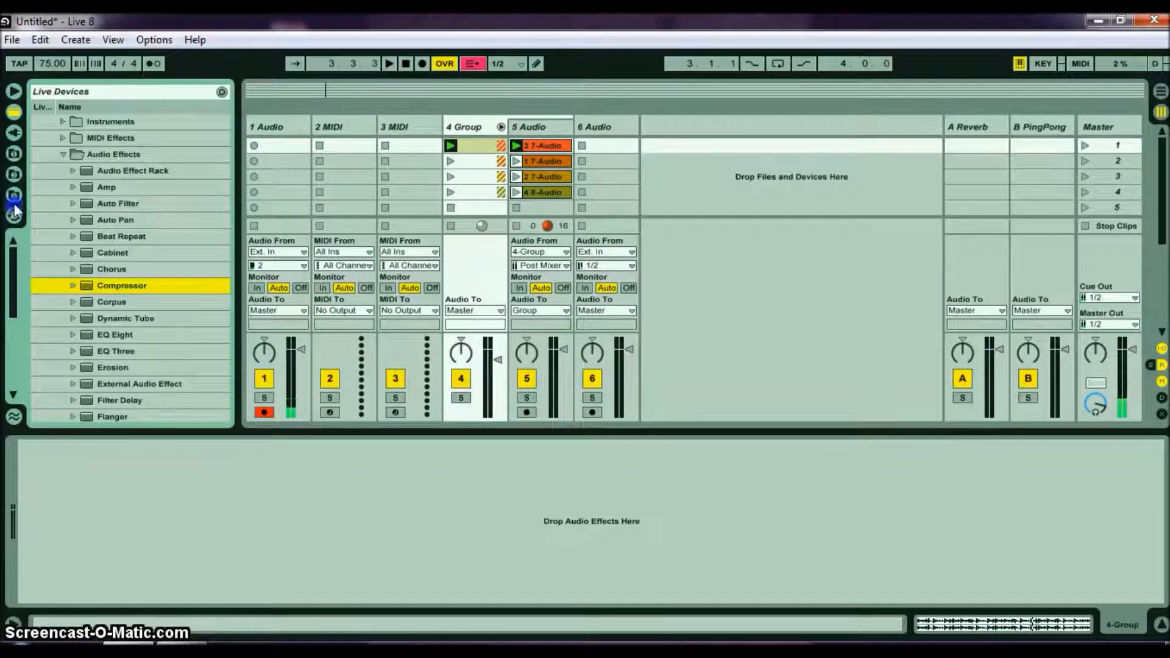
left_click(13, 132)
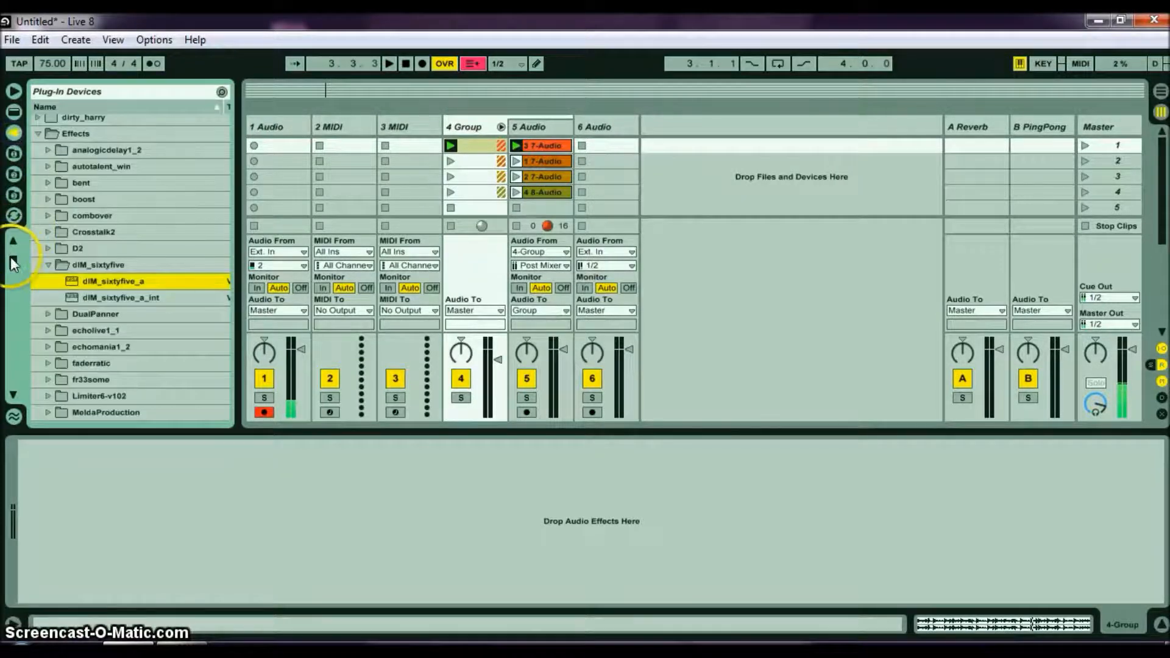
left_click_drag(138, 244, 455, 121)
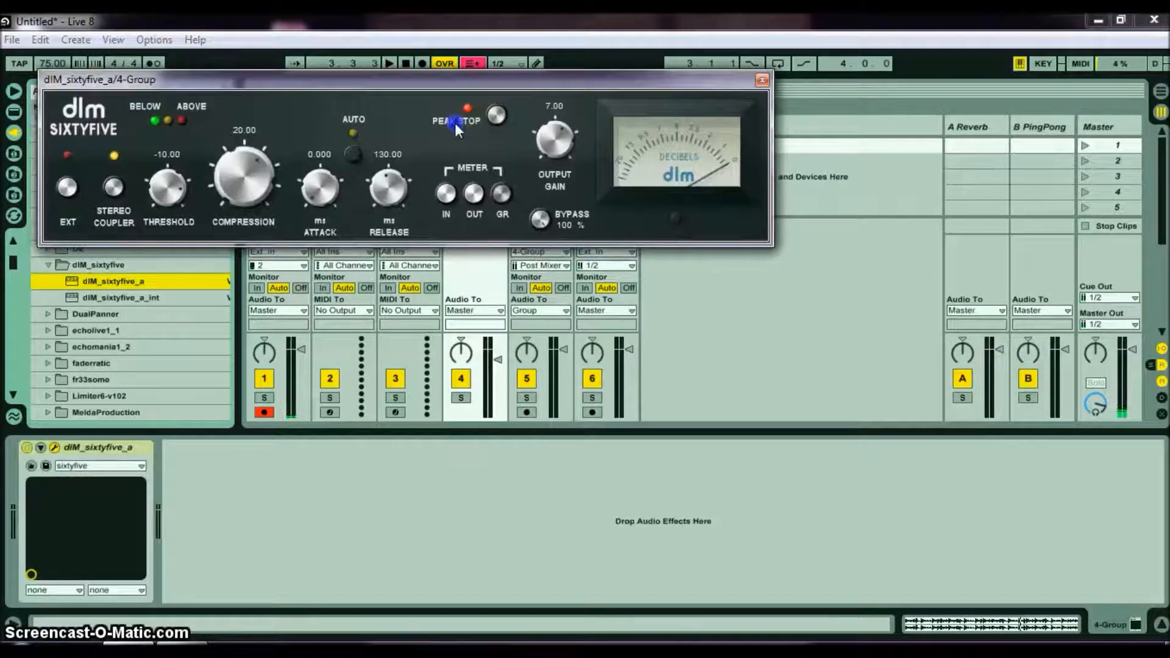
Set the dlM_sixtyfive_a output gain to 9.40 and compare the playing group with the plug-in off and on.
left_click(26, 449)
key("space")
left_click_drag(560, 132, 552, 140)
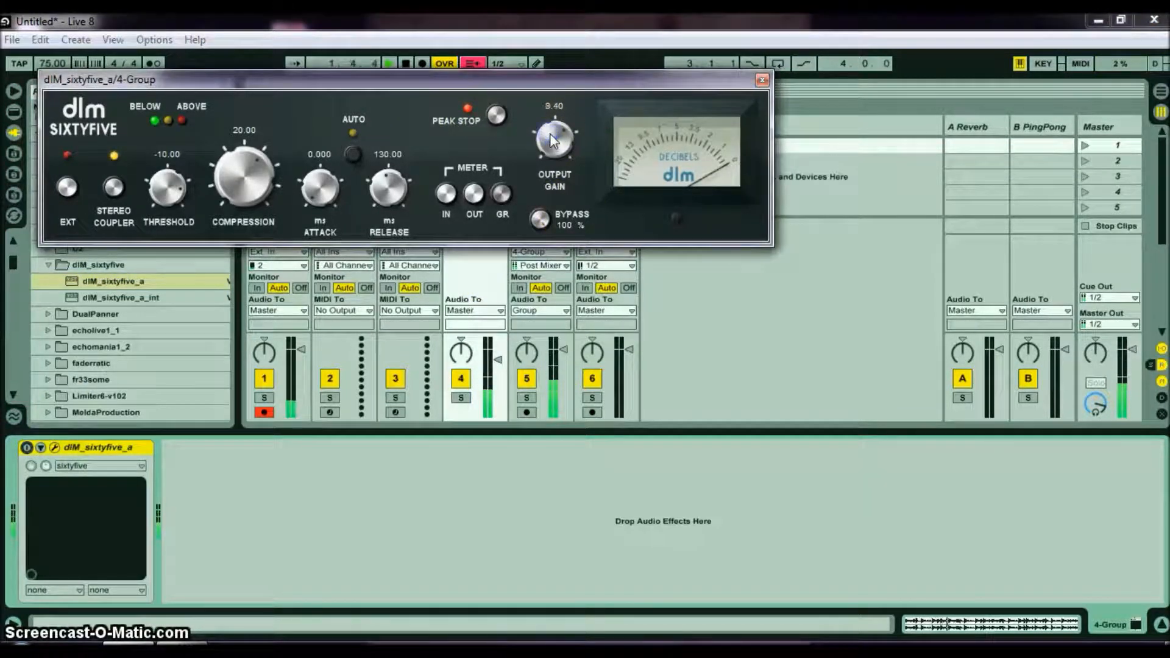
left_click(27, 449)
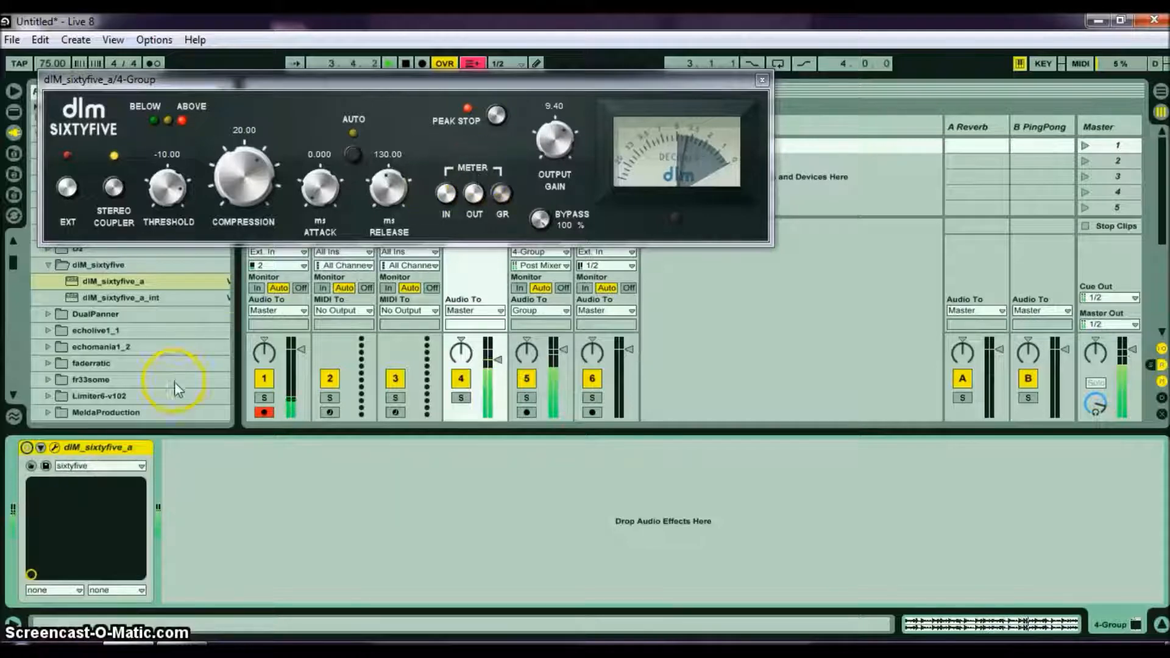
Try the "big bad NY" preset on dlM_sixtyfive_a and compare the group with the plug-in off and on.
left_click(140, 467)
left_click(140, 467)
key("Down")
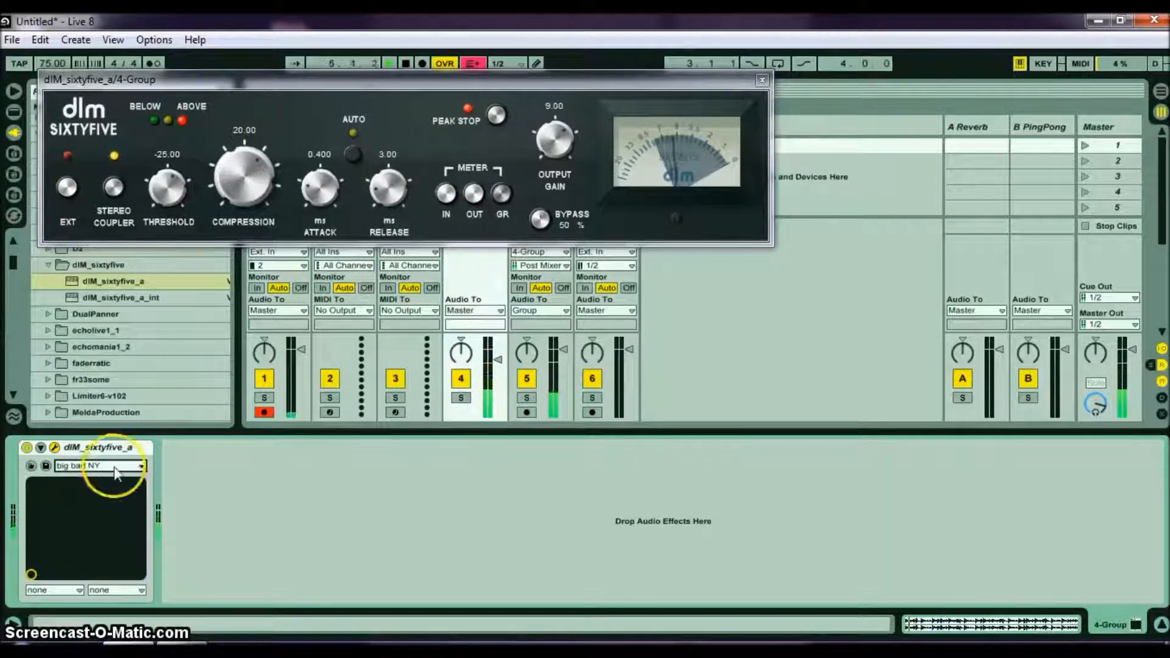
left_click(26, 447)
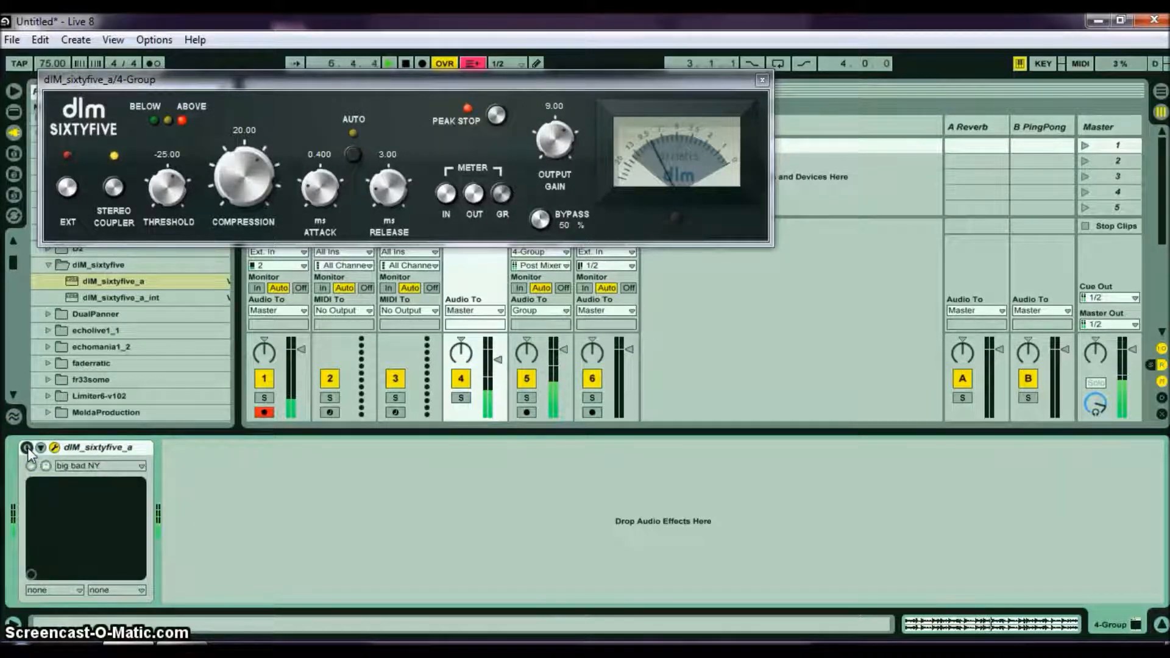
left_click(28, 448)
Audition the following dlM_sixtyfive_a presets on the playing group and choose "slammed".
left_click(77, 465)
left_click(78, 465)
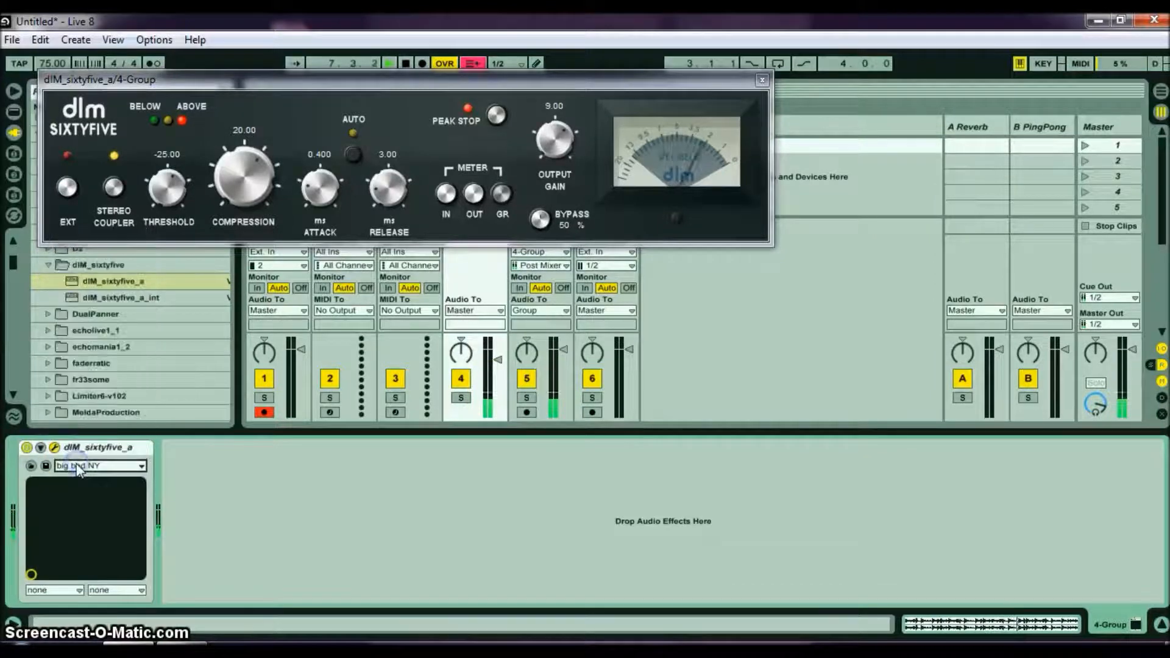
key("Down")
key("Down")
key("Down")
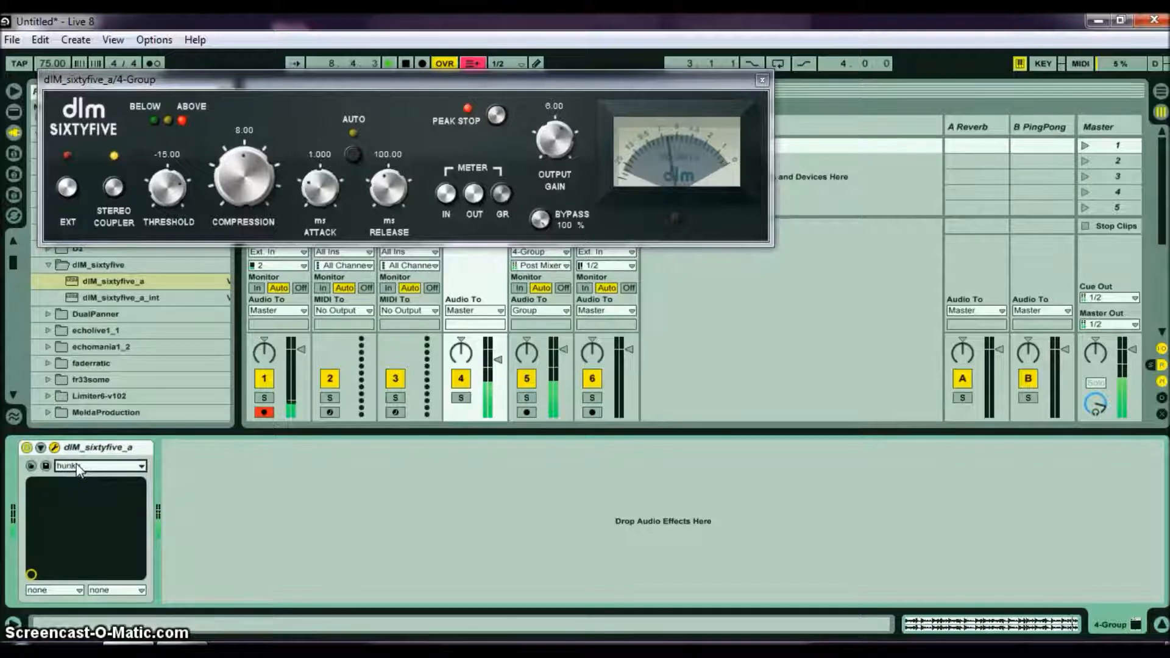
key("Down")
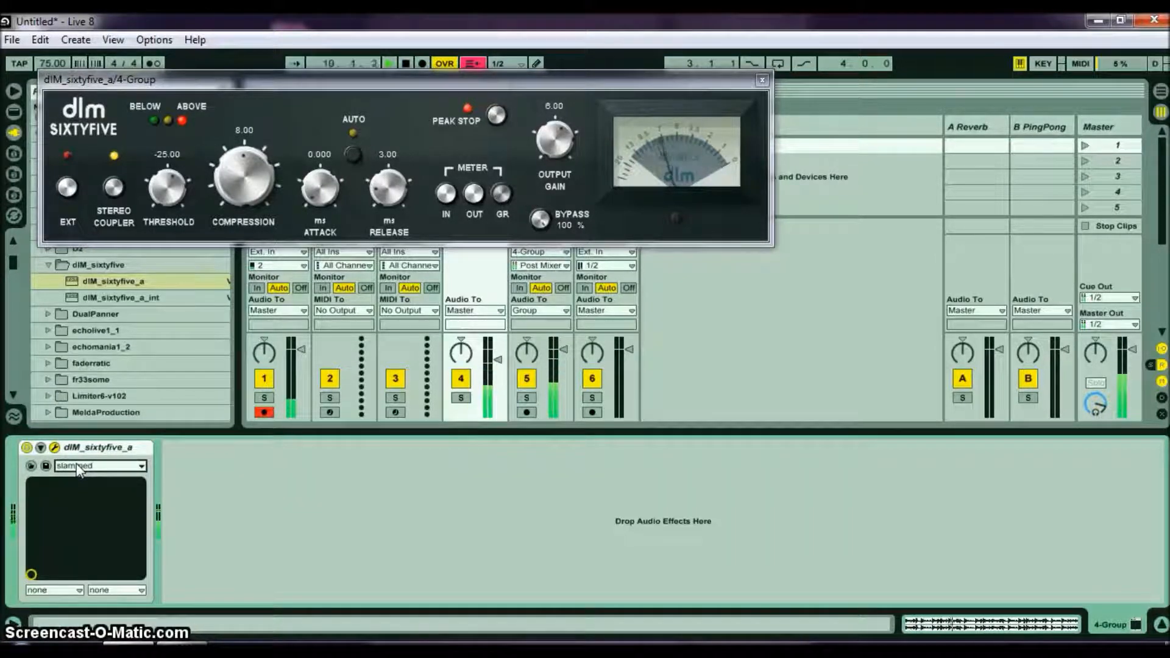
Set the dlM_sixtyfive_a threshold to -19.60, compression to 16.16 and output gain to 10.20.
left_click(168, 191)
left_click_drag(164, 186, 162, 174)
left_click(237, 180)
left_click_drag(235, 174, 231, 163)
left_click(550, 144)
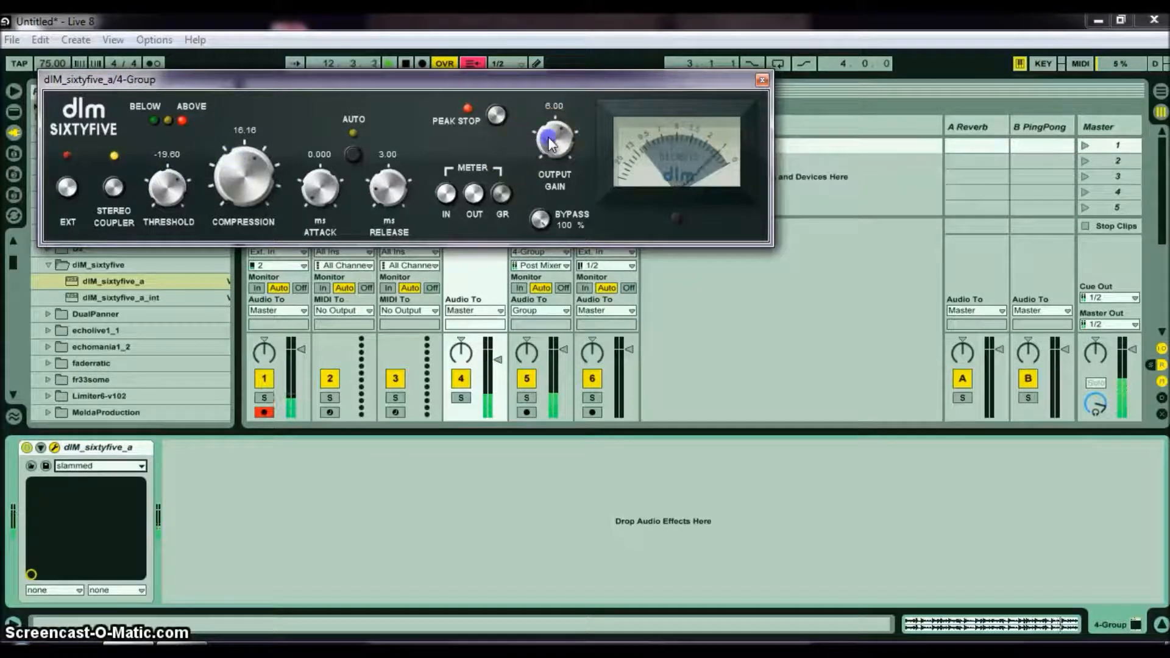
left_click_drag(546, 122, 545, 124)
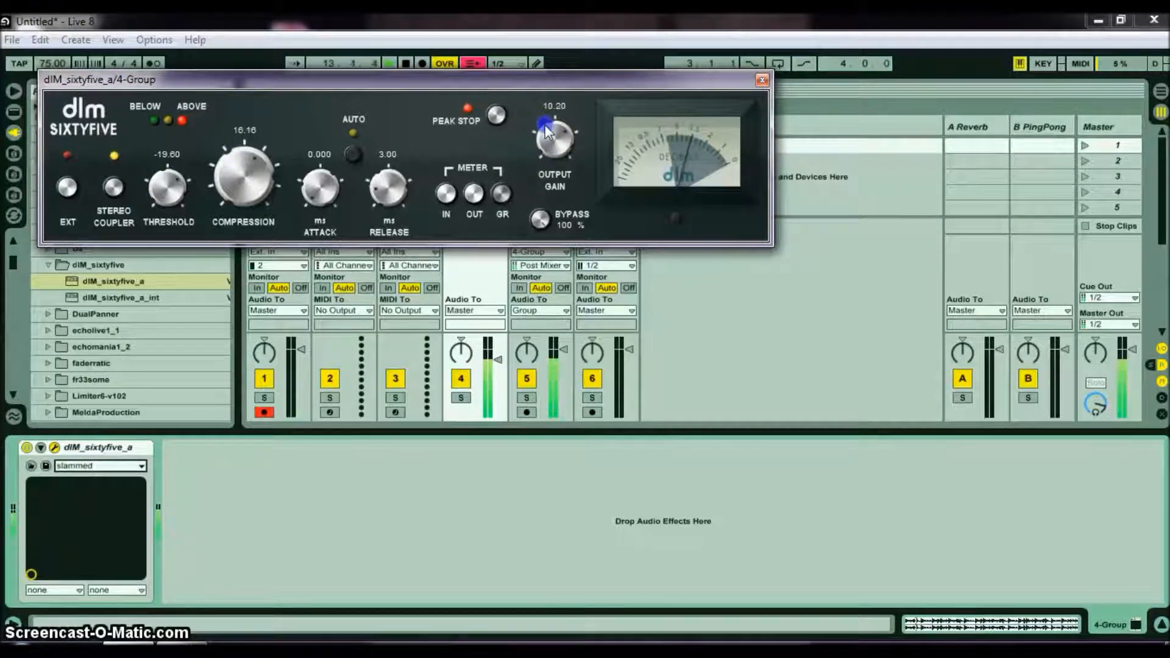
Set the dlM_sixtyfive_a attack to 1.620 ms and release to 1.00 ms, and compare the group with the plug-in off and on.
left_click(328, 188)
mouse_move(329, 187)
left_mouse_down()
mouse_move(310, 130)
mouse_move(309, 145)
left_mouse_up()
left_click_drag(387, 188, 386, 243)
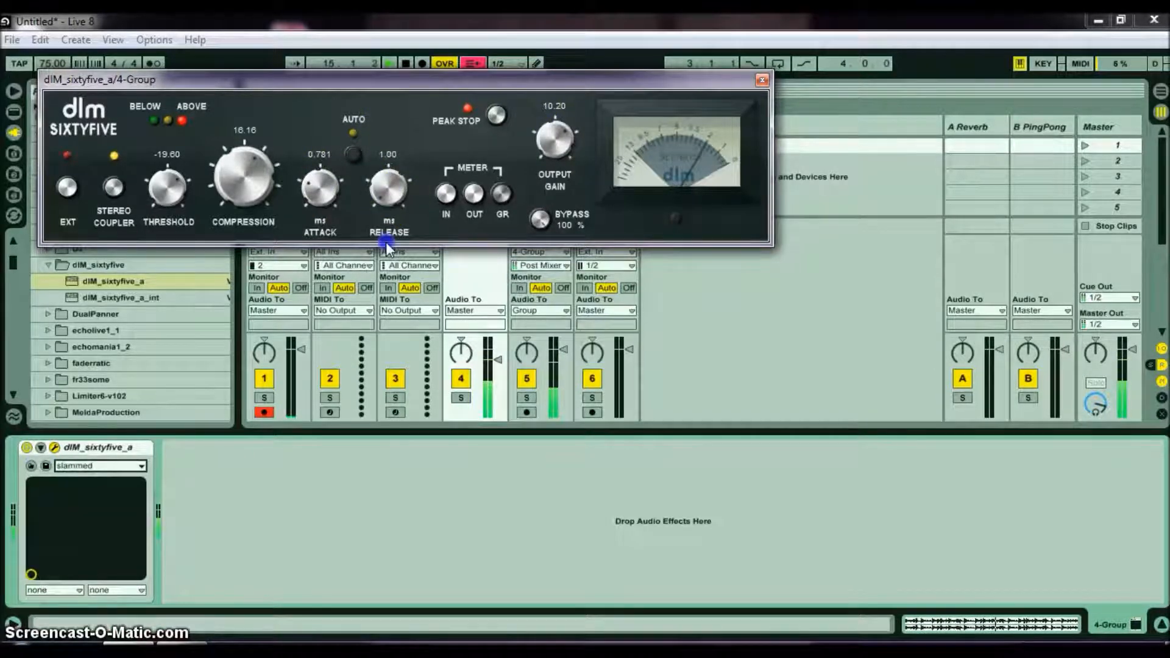
left_click_drag(330, 207, 307, 182)
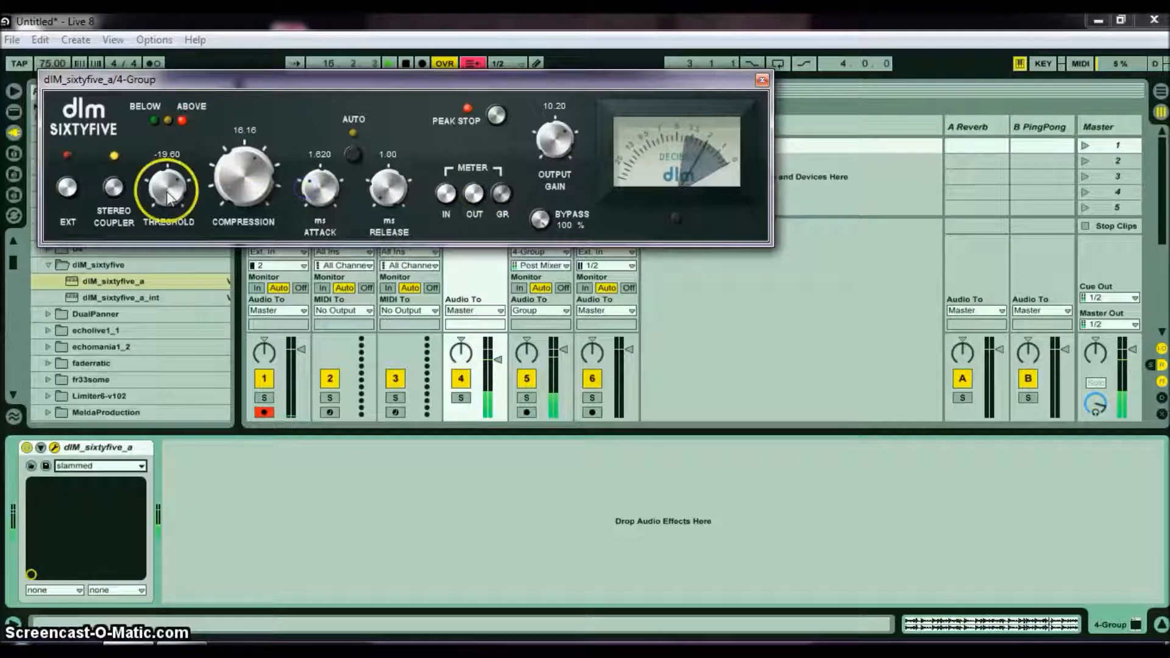
left_click(27, 447)
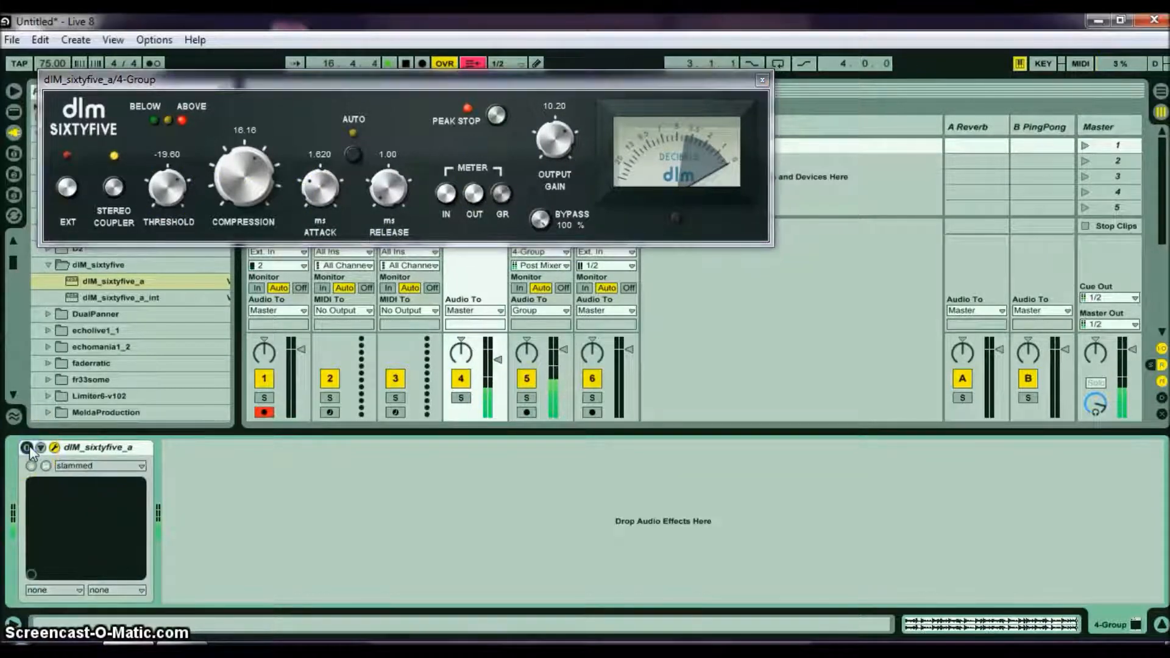
left_click(27, 448)
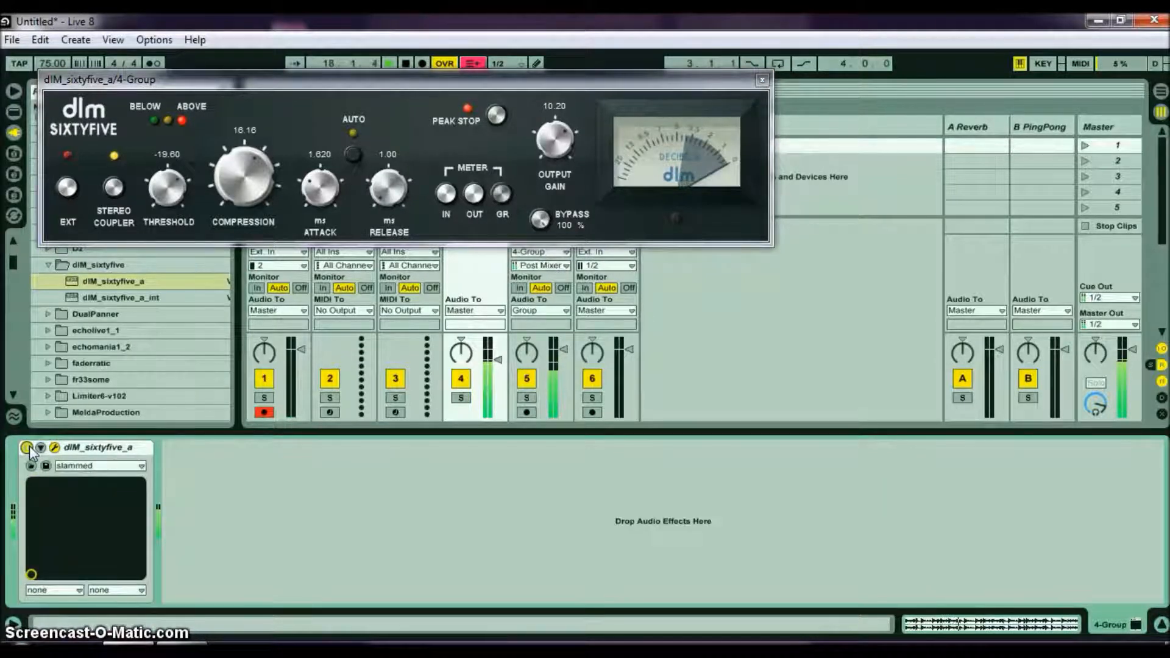
left_click(762, 80)
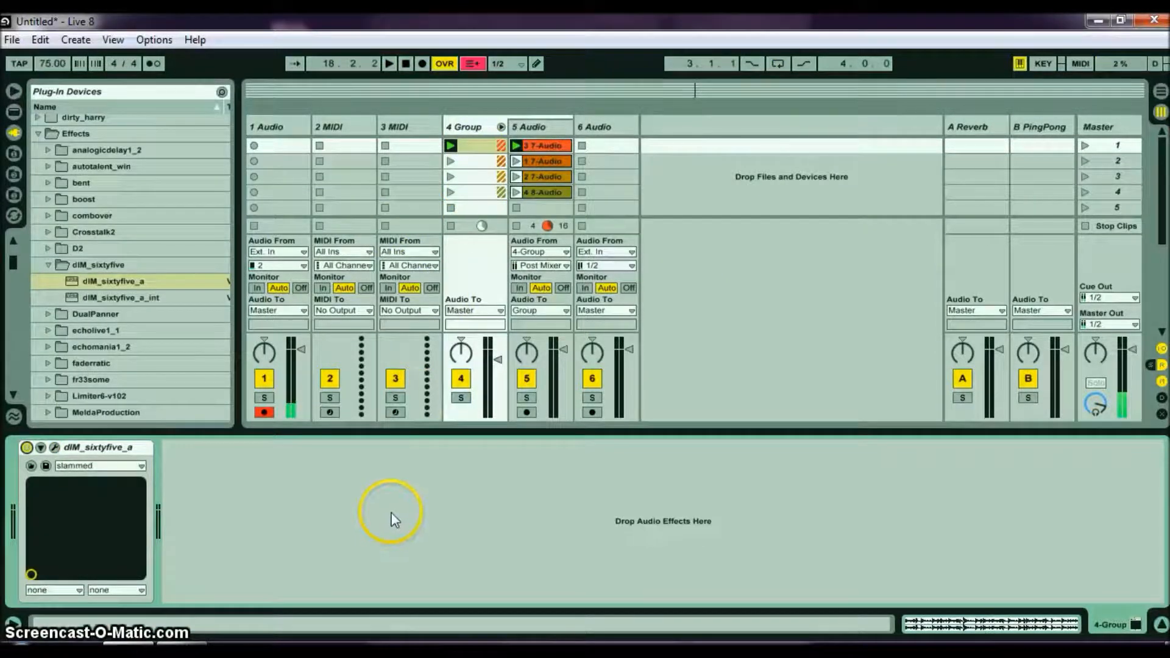
Add the Sausage Fattener plug-in from the Vstplugins folder to the 4 Group track and play the group.
left_click_drag(13, 267, 12, 273)
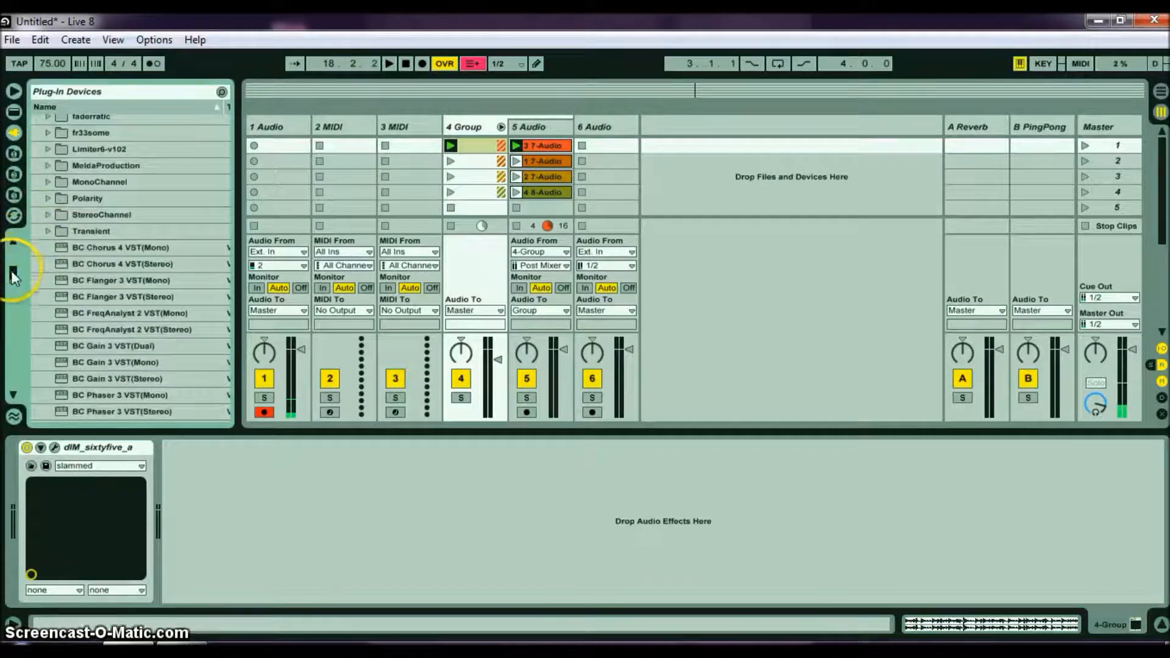
left_click(15, 134)
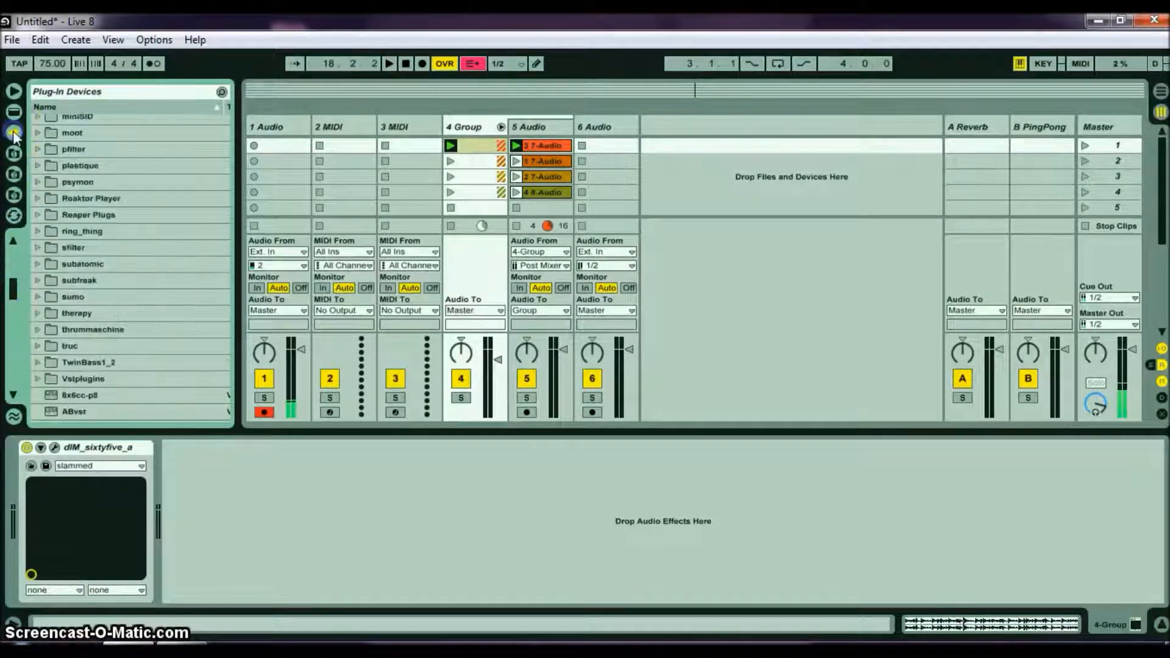
left_click_drag(11, 291, 11, 294)
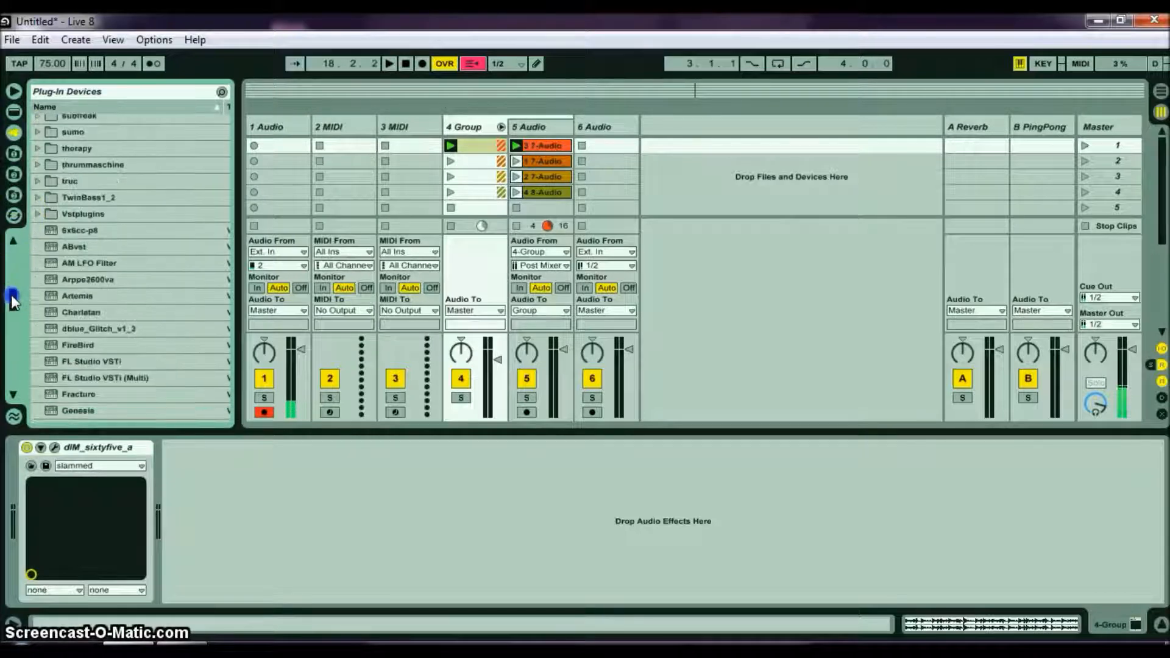
left_click(36, 214)
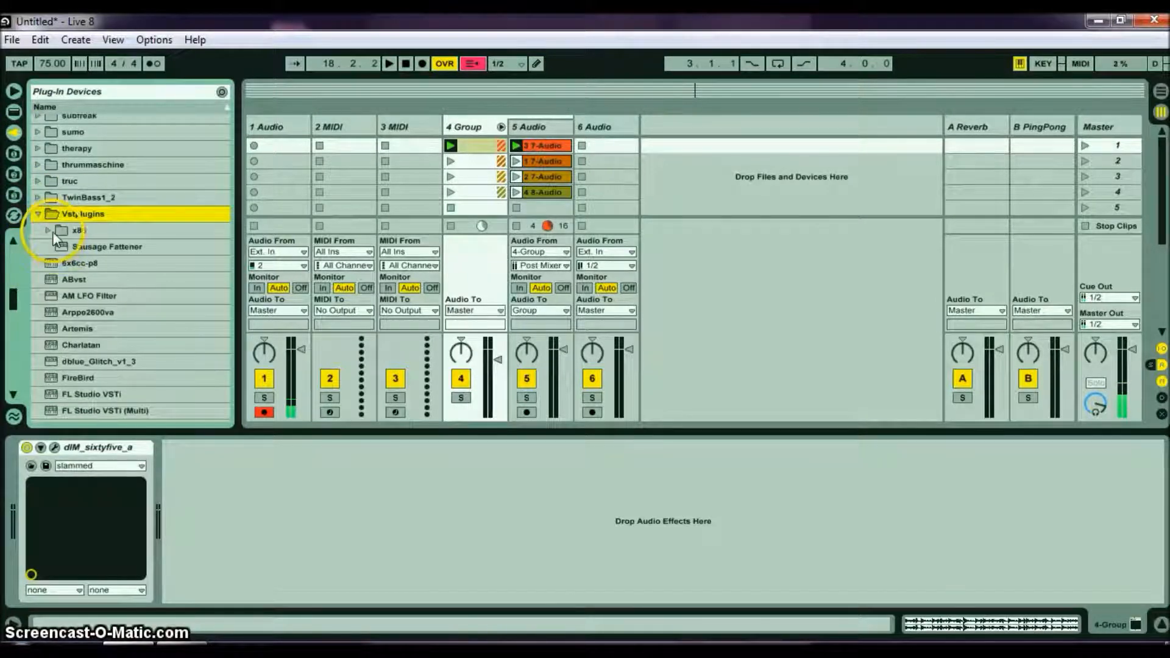
left_click(60, 246)
left_click_drag(60, 247, 463, 120)
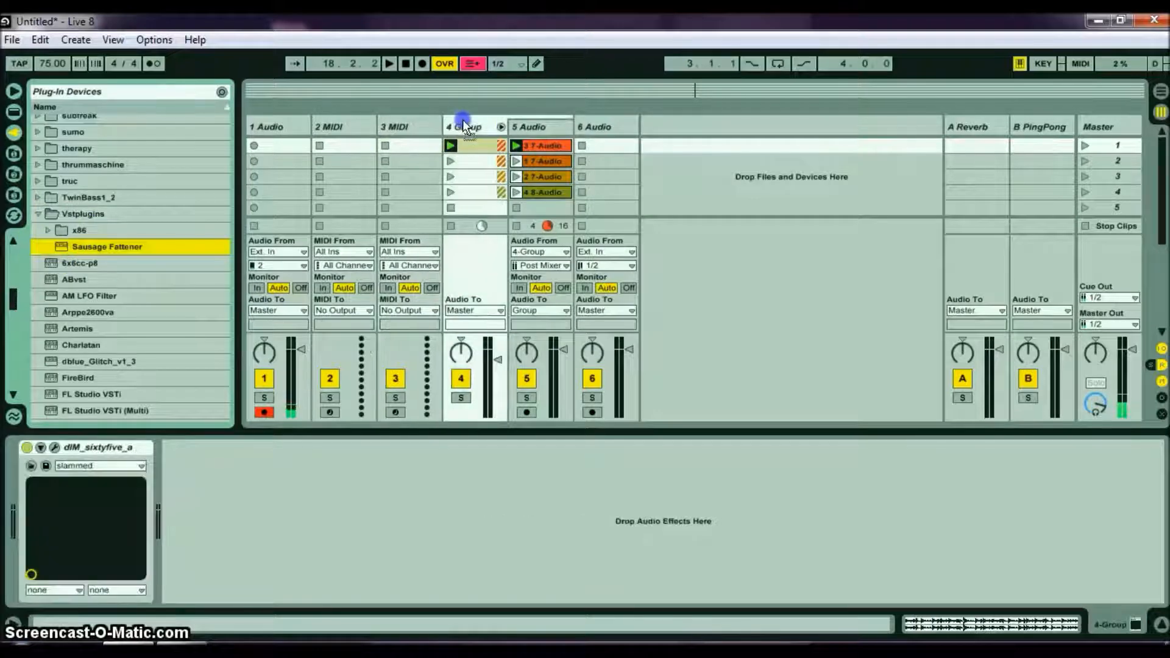
key("space")
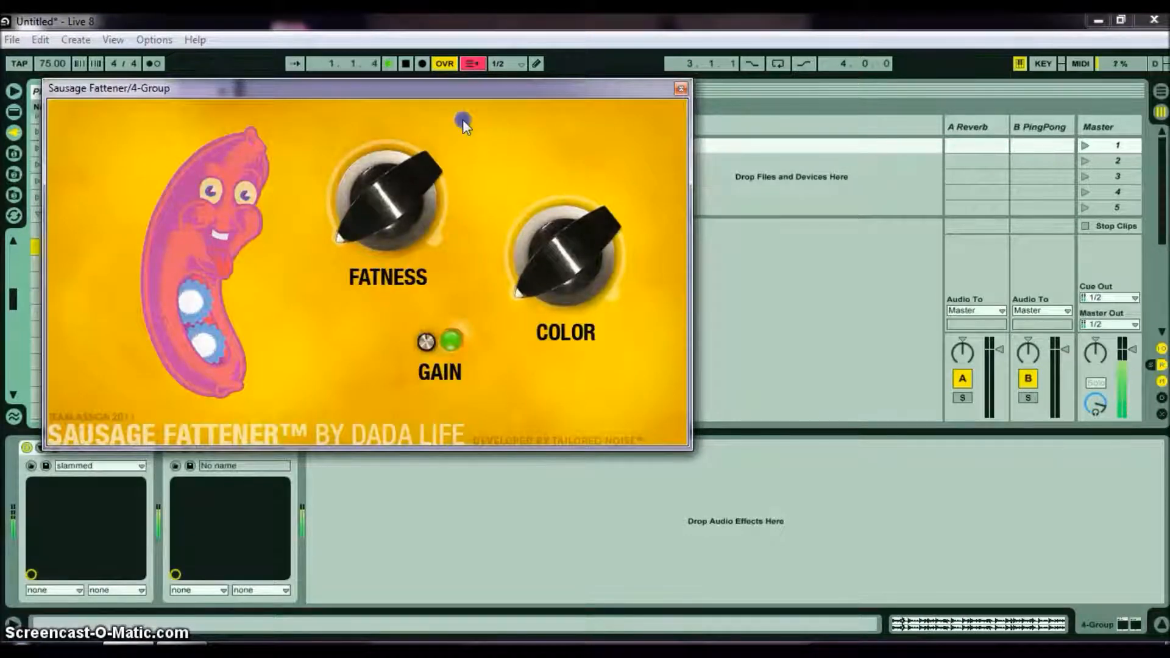
Switch off the dlM_sixtyfive_a effect on the 4 Group track and delete it.
left_click(23, 448)
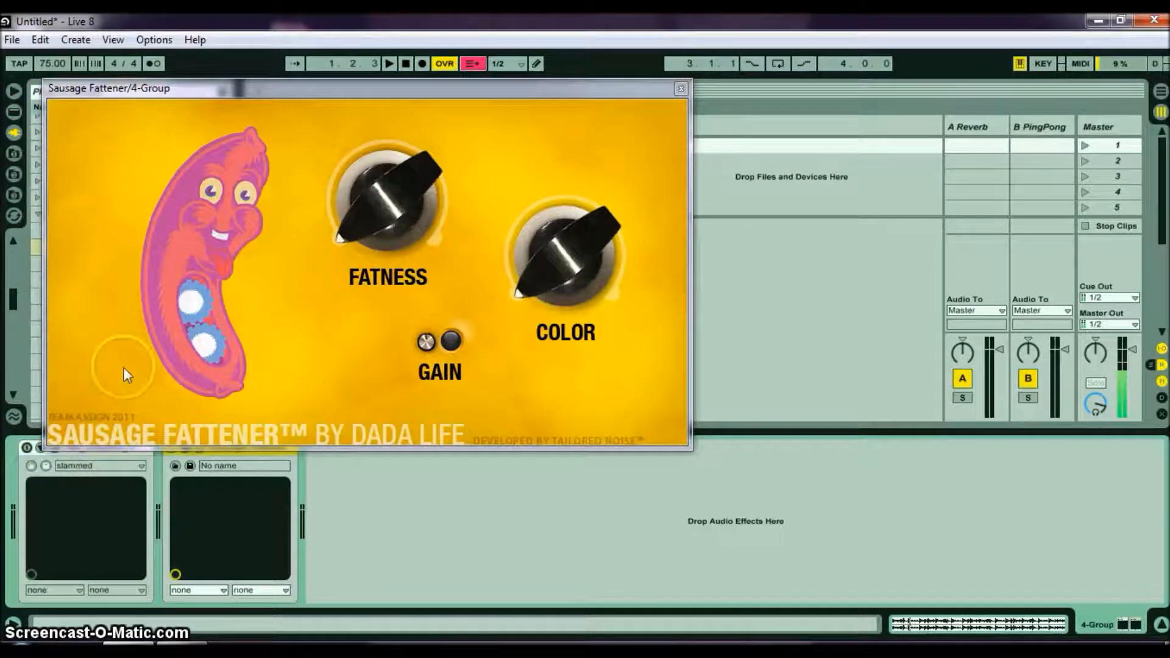
left_click_drag(210, 86, 488, 97)
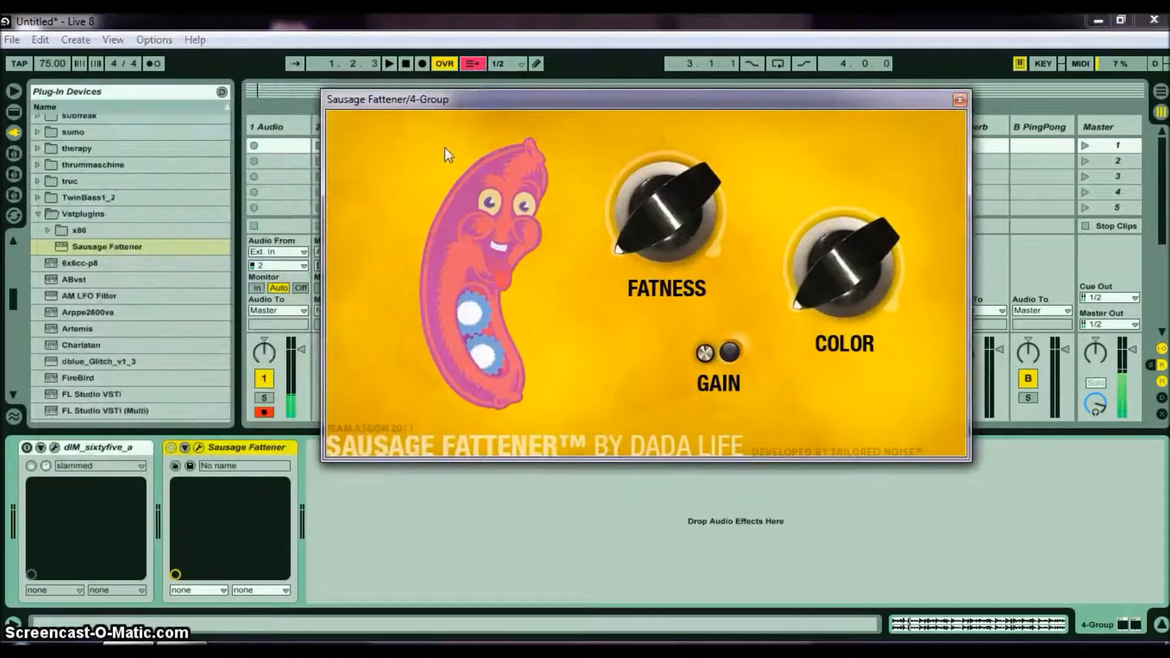
left_click(116, 447)
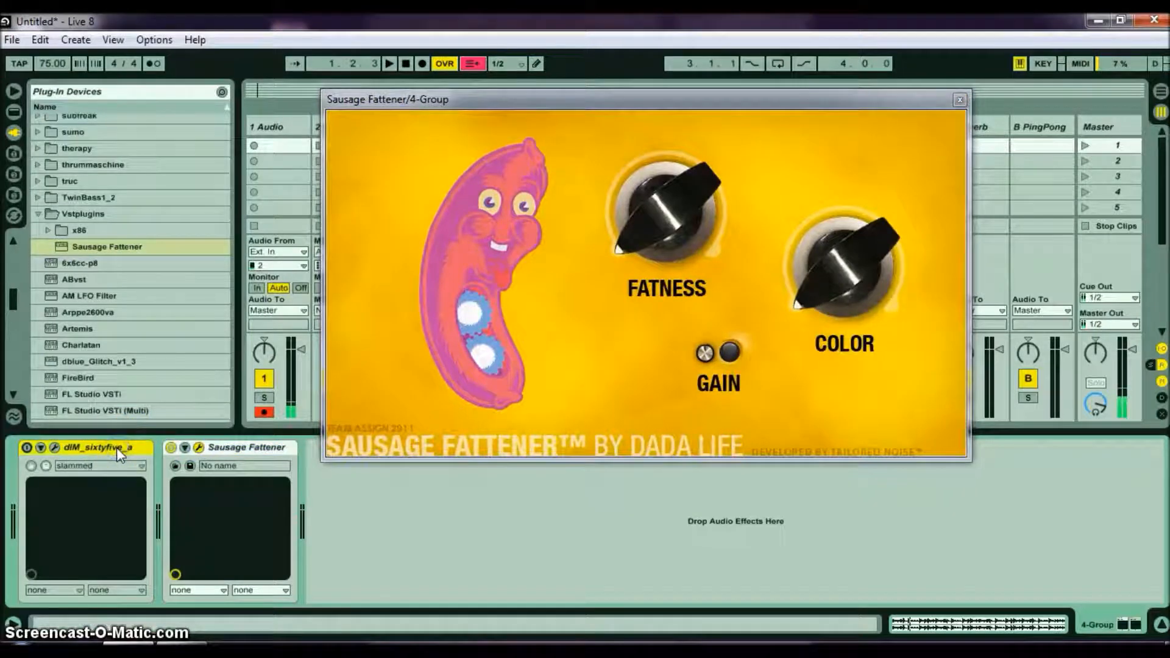
key("Delete")
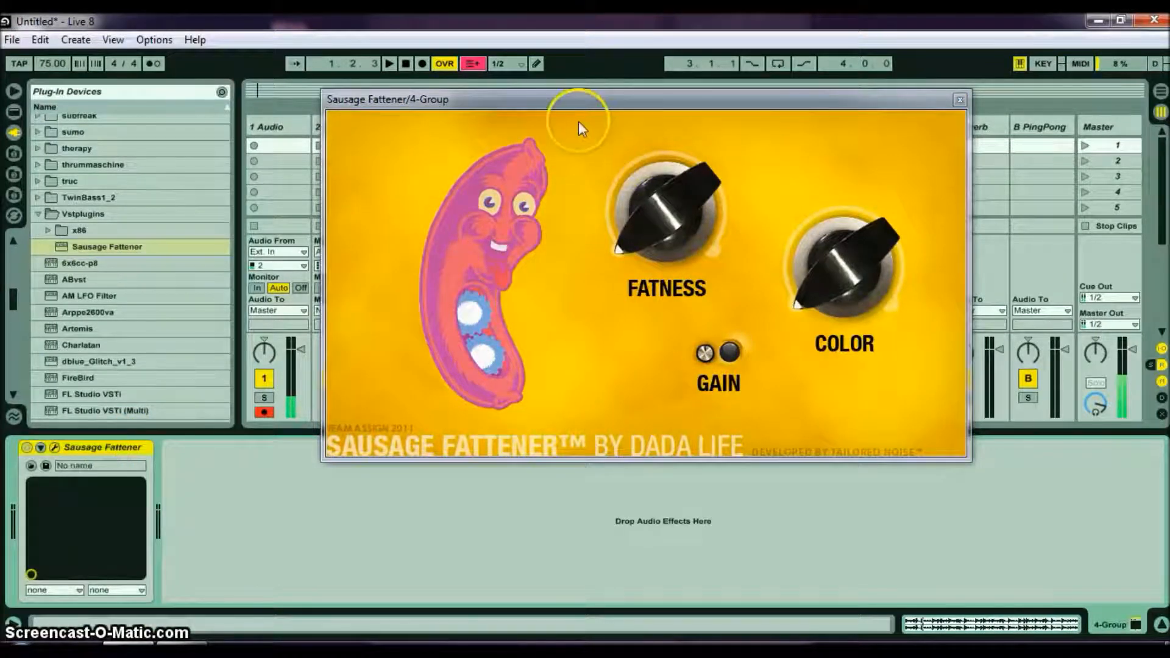
Set Sausage Fattener's Fatness to 31.0 % and lower the volume of the 4 Group track.
left_click_drag(580, 107, 562, 205)
left_click_drag(641, 341, 612, 240)
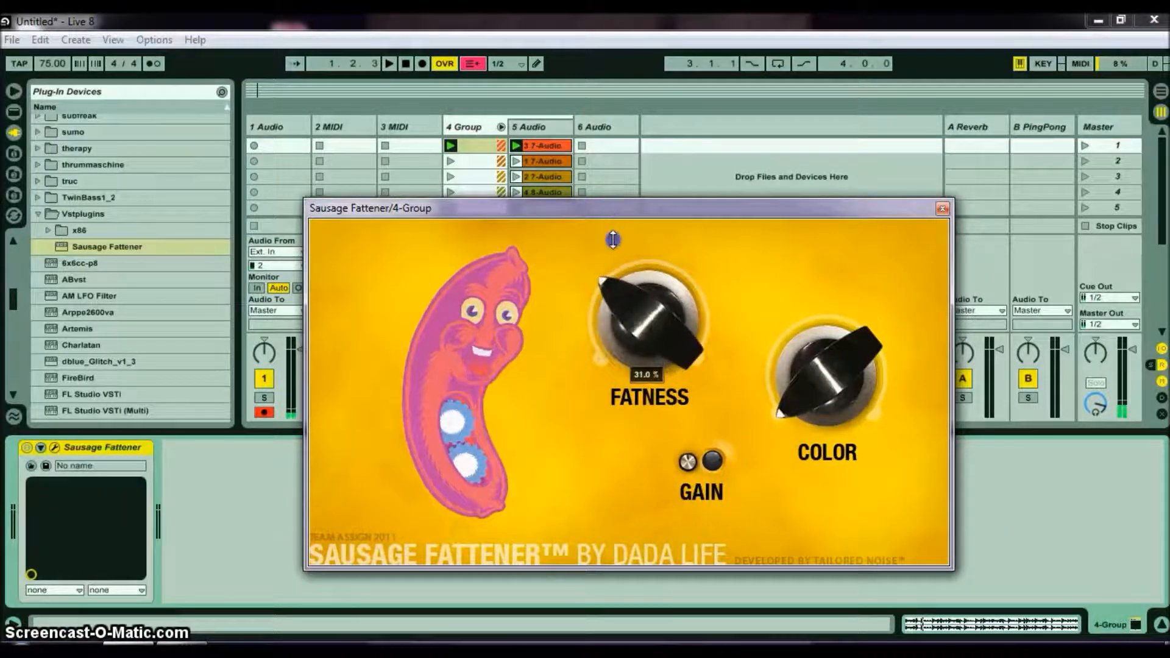
left_click(942, 208)
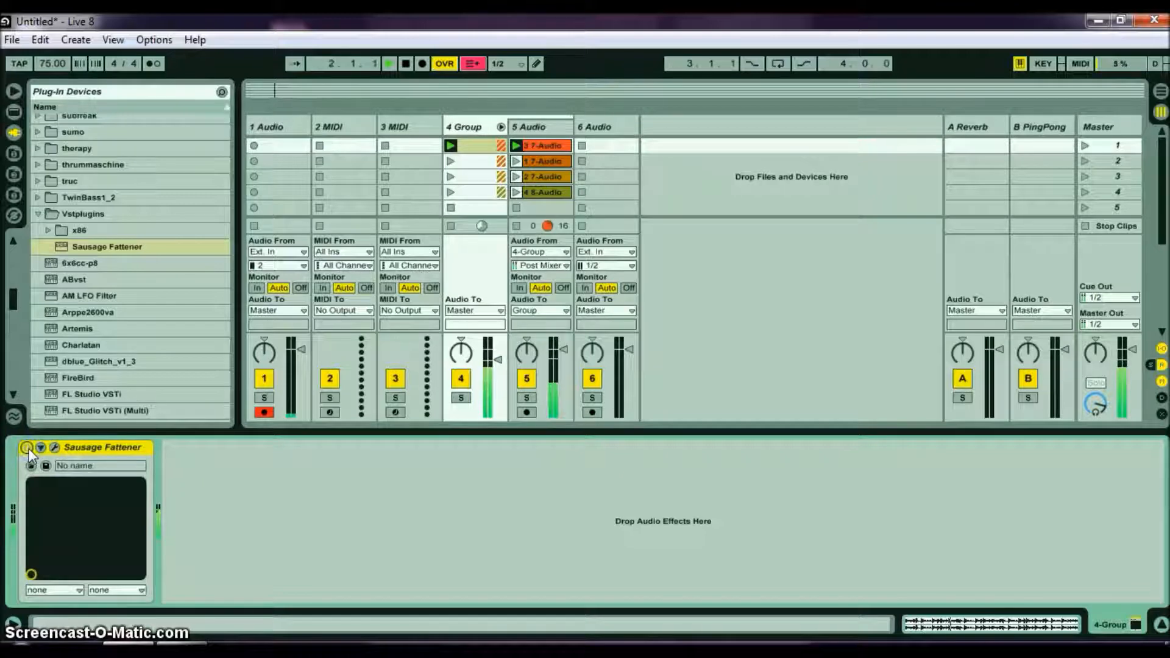
left_click(502, 369)
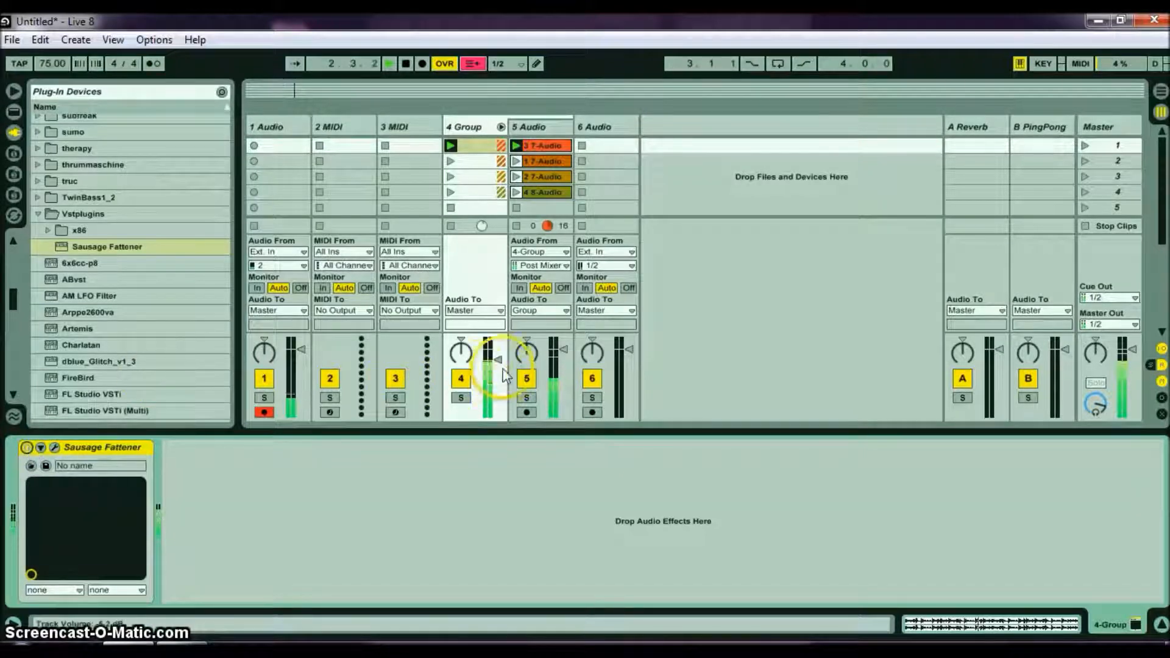
left_click_drag(496, 358, 495, 359)
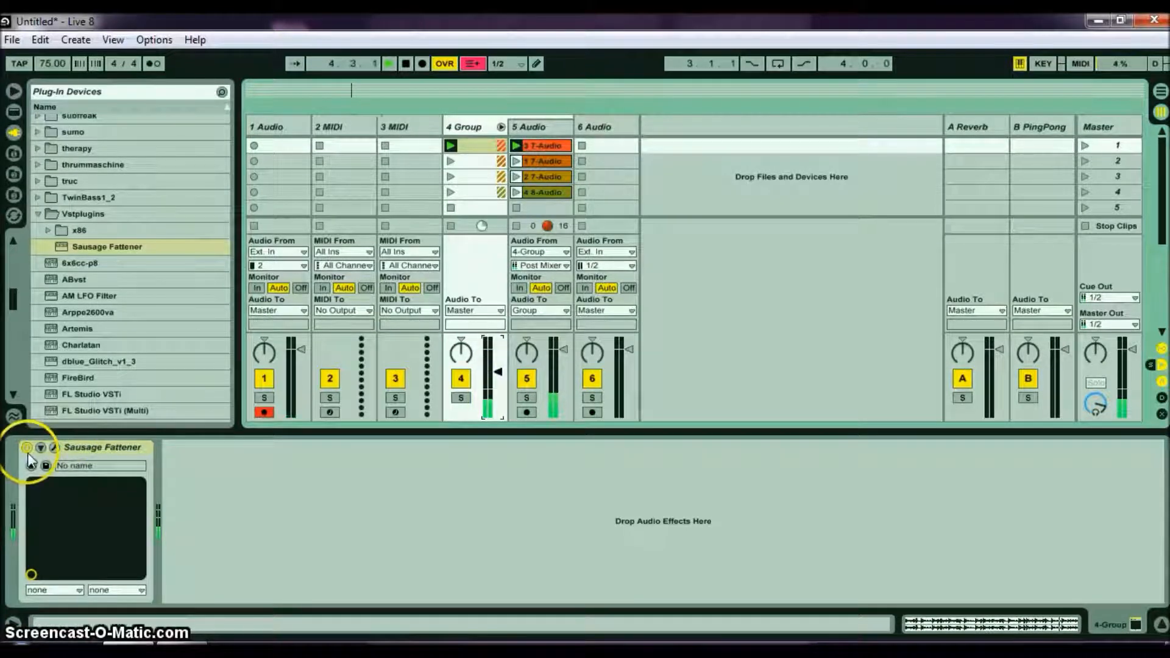
Audition the second, third and fourth clips on the 5 Audio track through the group effect.
left_click(516, 161)
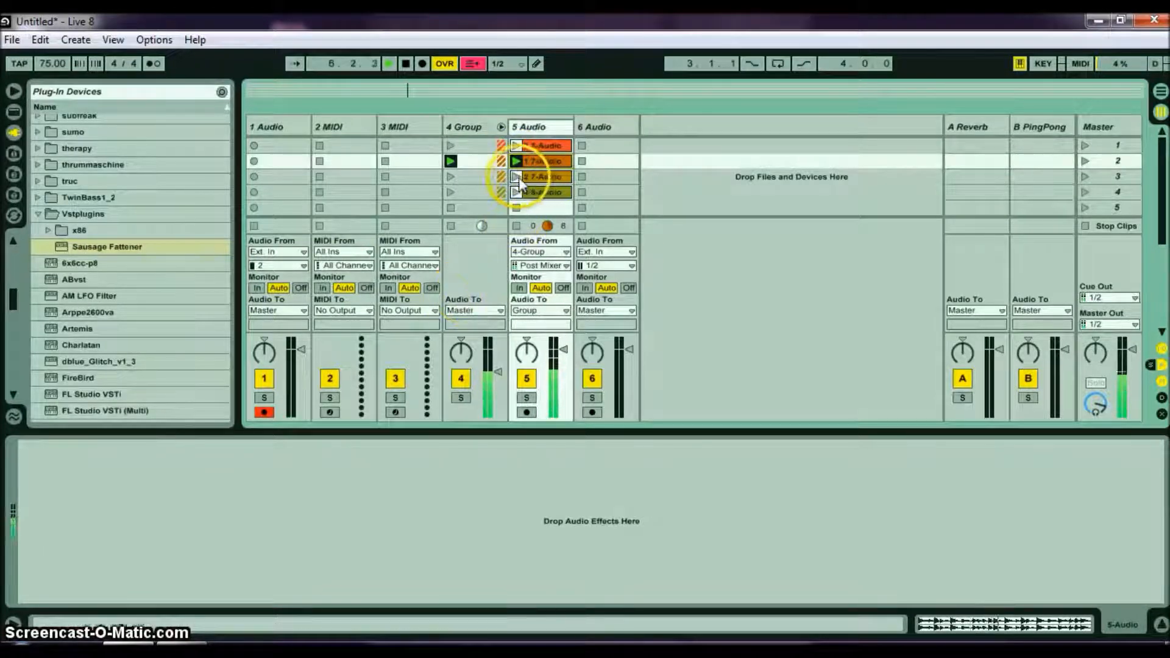
left_click(518, 176)
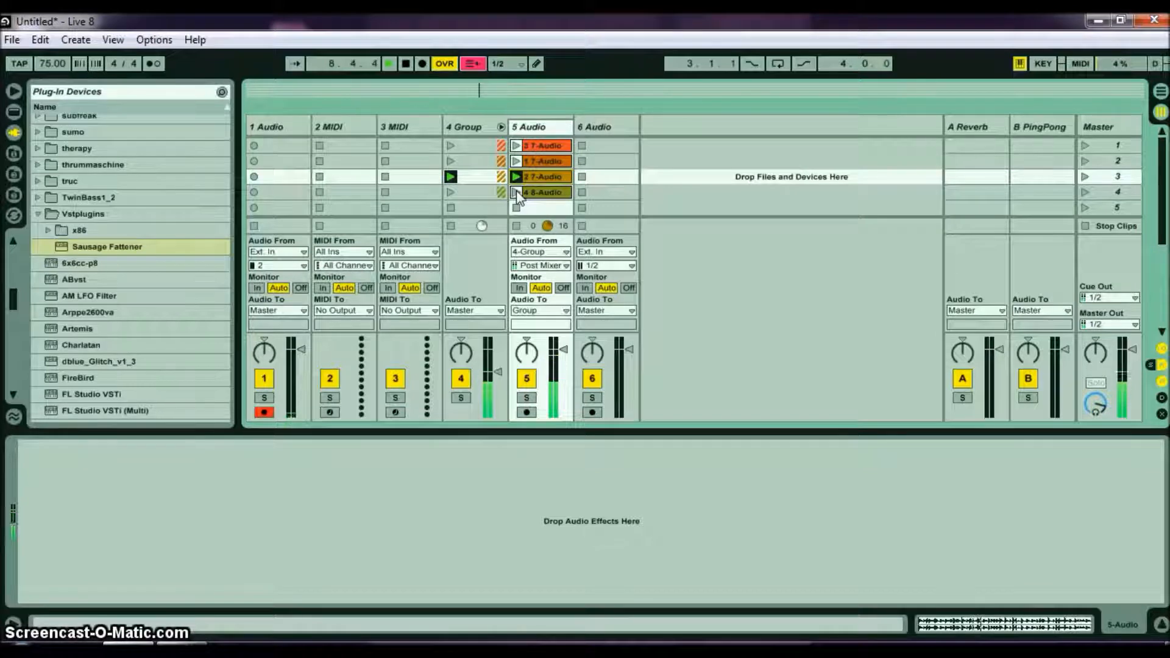
left_click(517, 192)
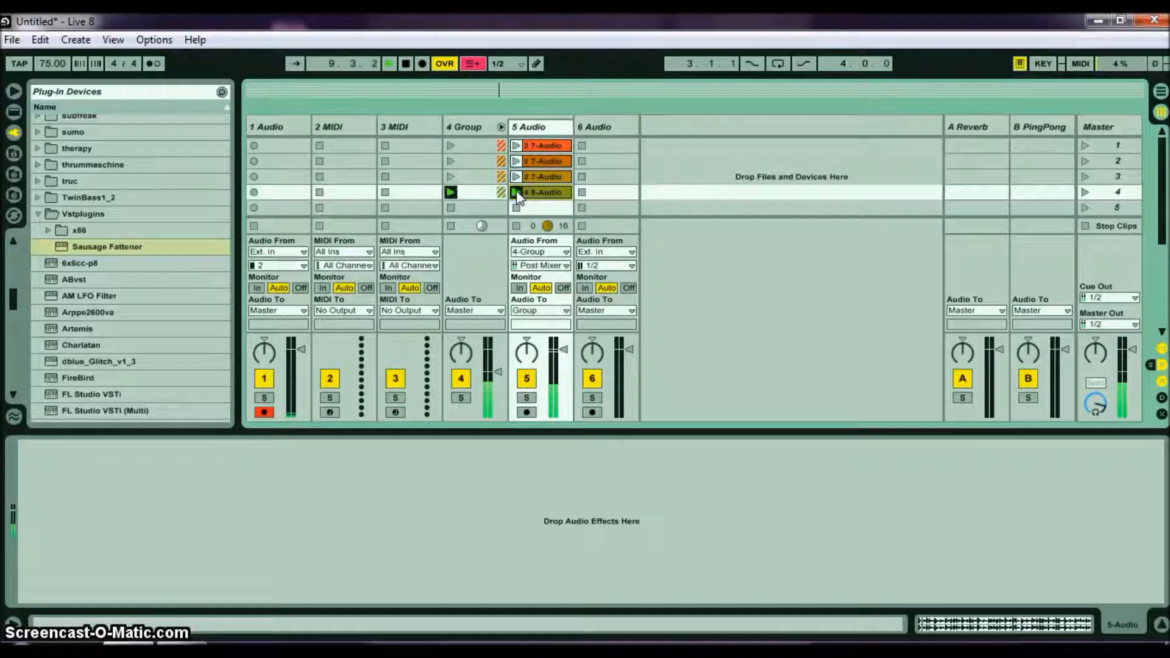
left_click(532, 194)
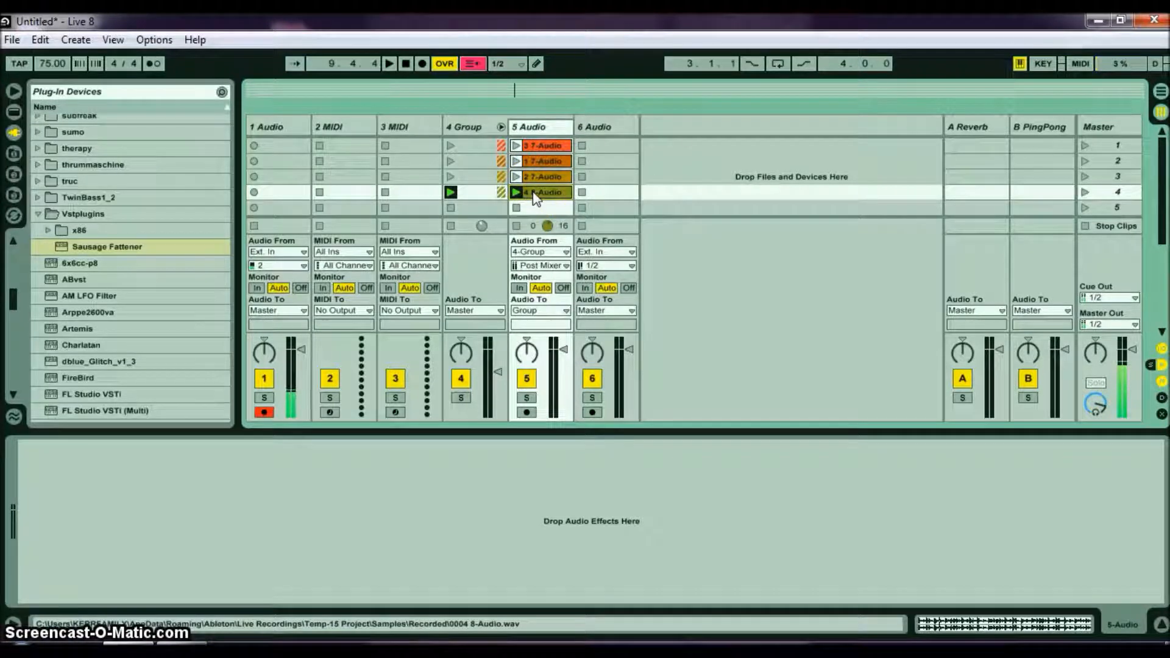
left_click(450, 91)
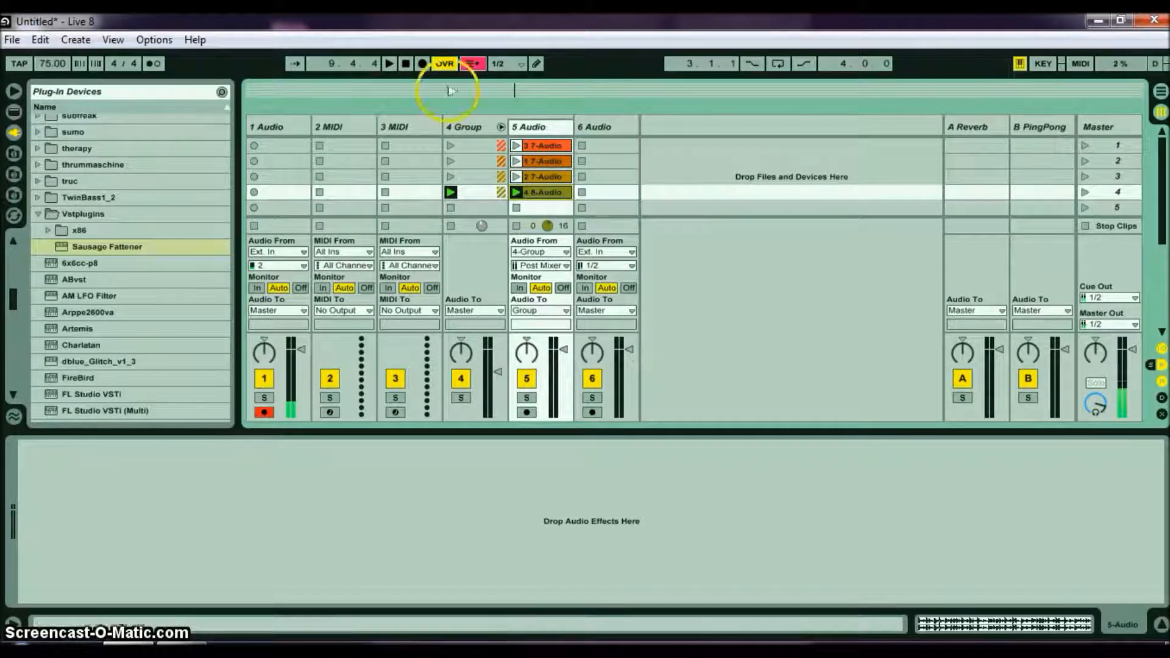
Record the launched 4 8-Audio clip from the start of the arrangement and switch to the Arrangement View.
left_click(406, 63)
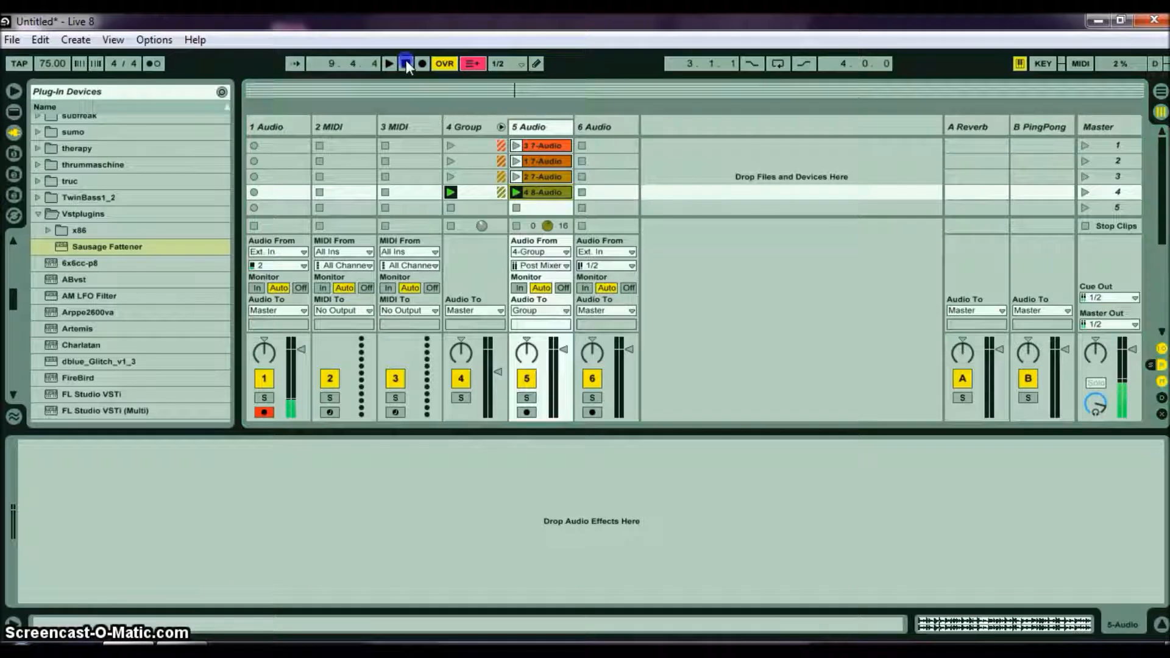
left_click(422, 63)
left_click(516, 192)
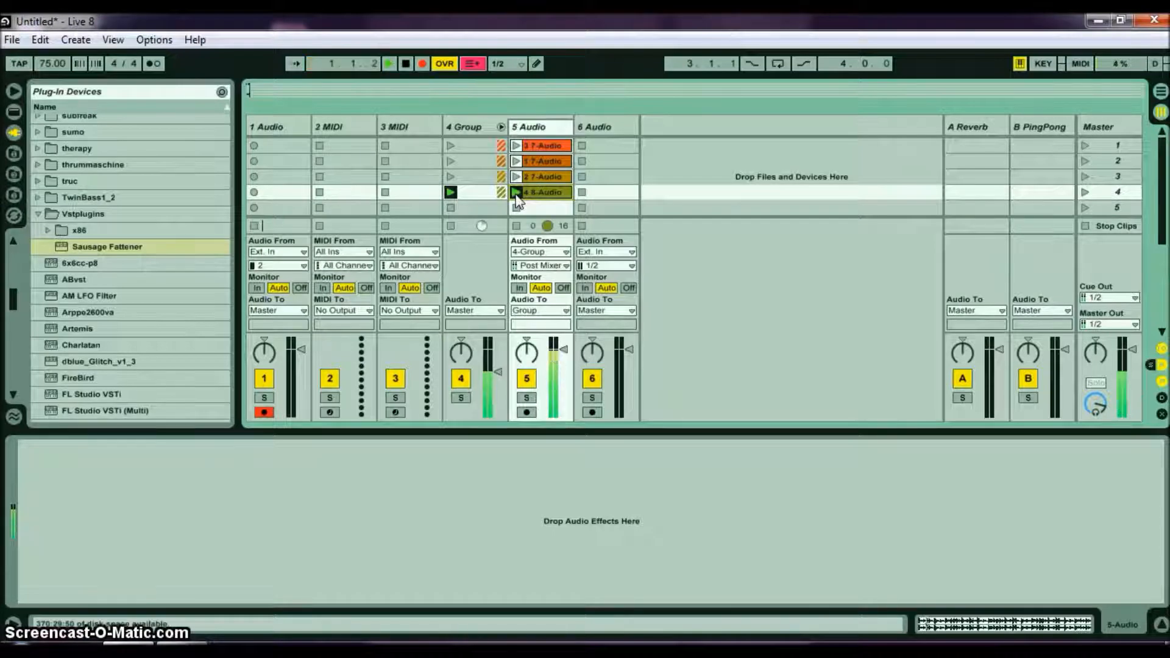
key("Tab")
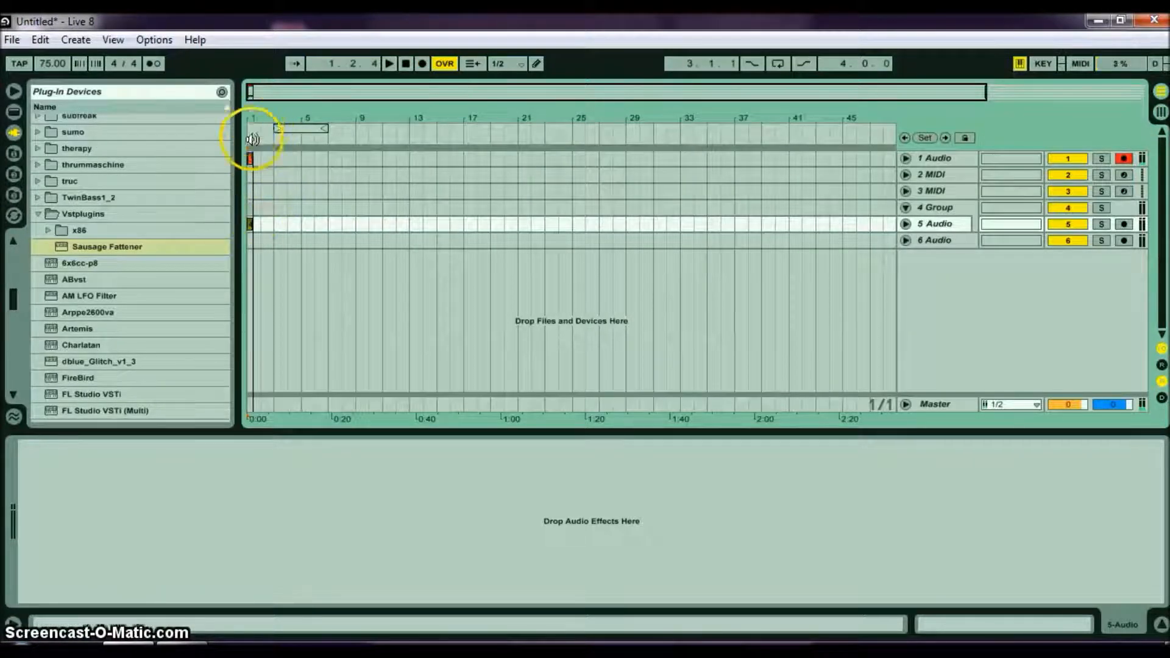
Extend the 4 8-Audio clip to two bars and delete the short recorded clip on the 1 Audio track.
left_click_drag(255, 223, 273, 235)
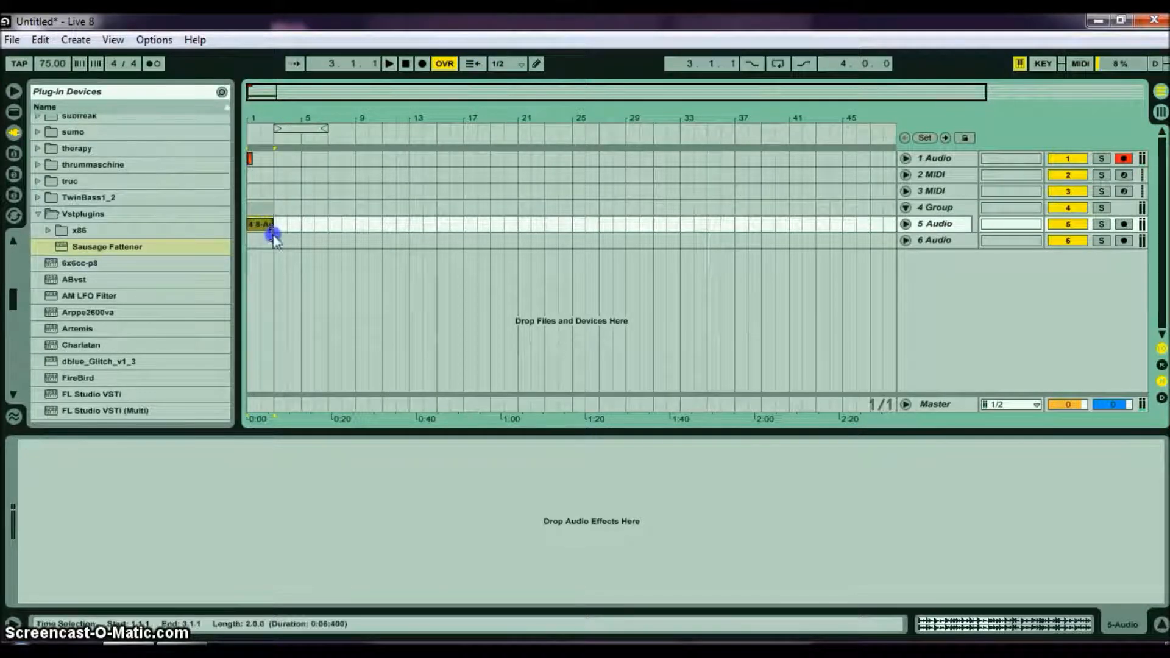
left_click(250, 159)
key("Delete")
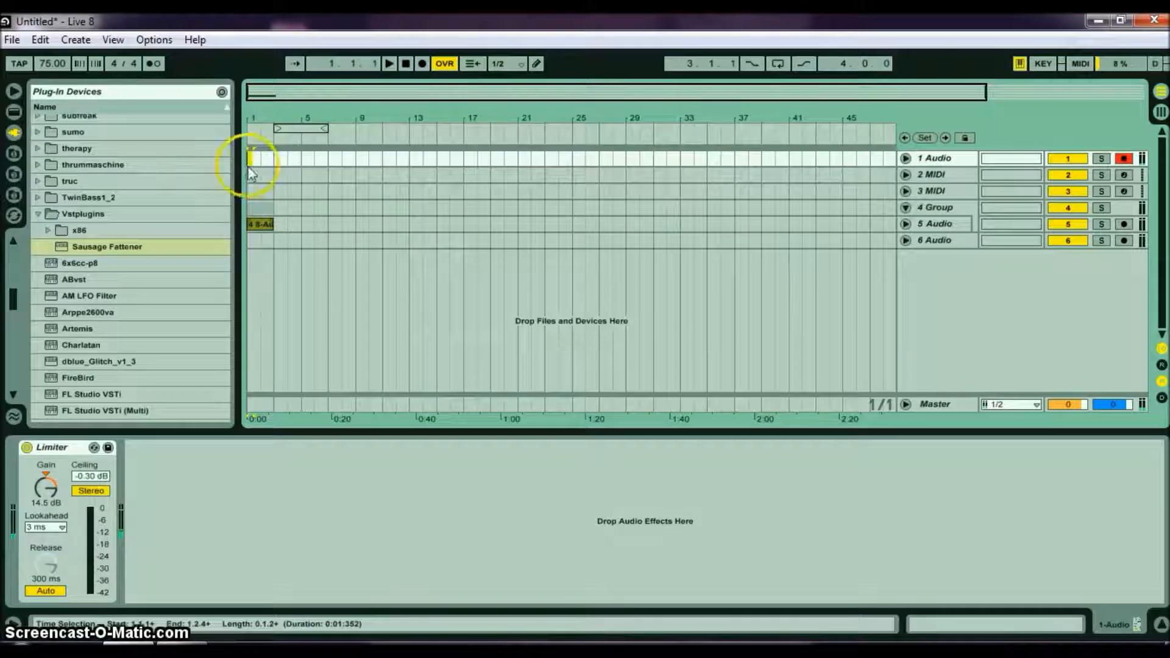
Loop the two-bar 4 8-Audio clip in the arrangement and unfold the 5 Audio track to show its waveform.
key("space")
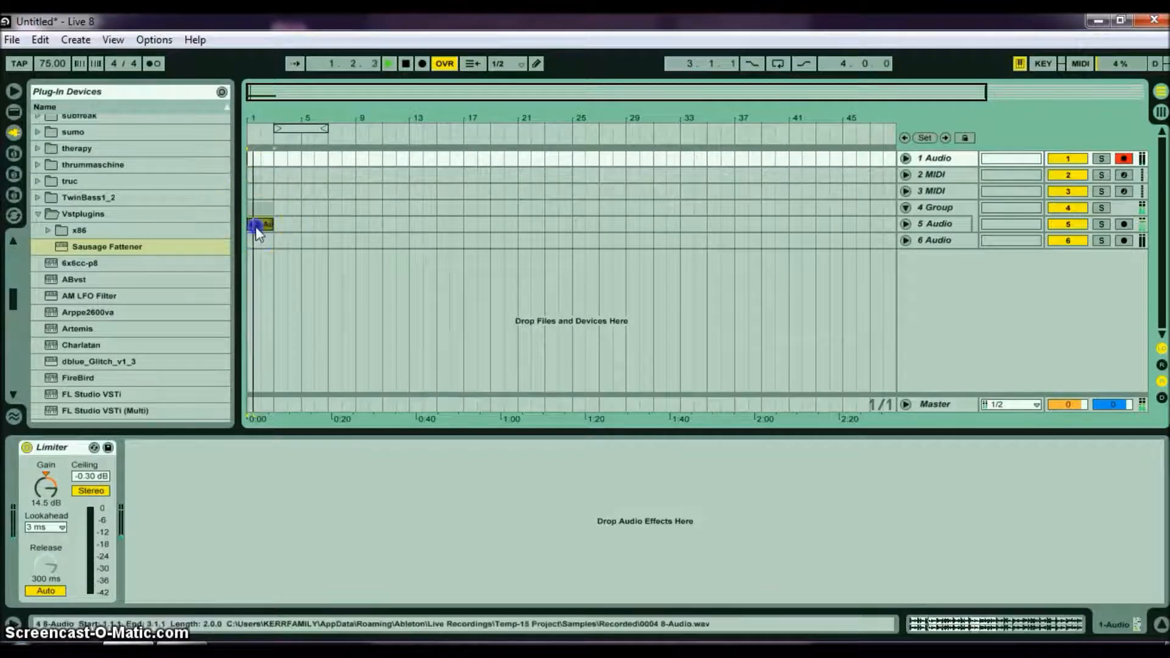
left_click(256, 224)
key("ctrl+l")
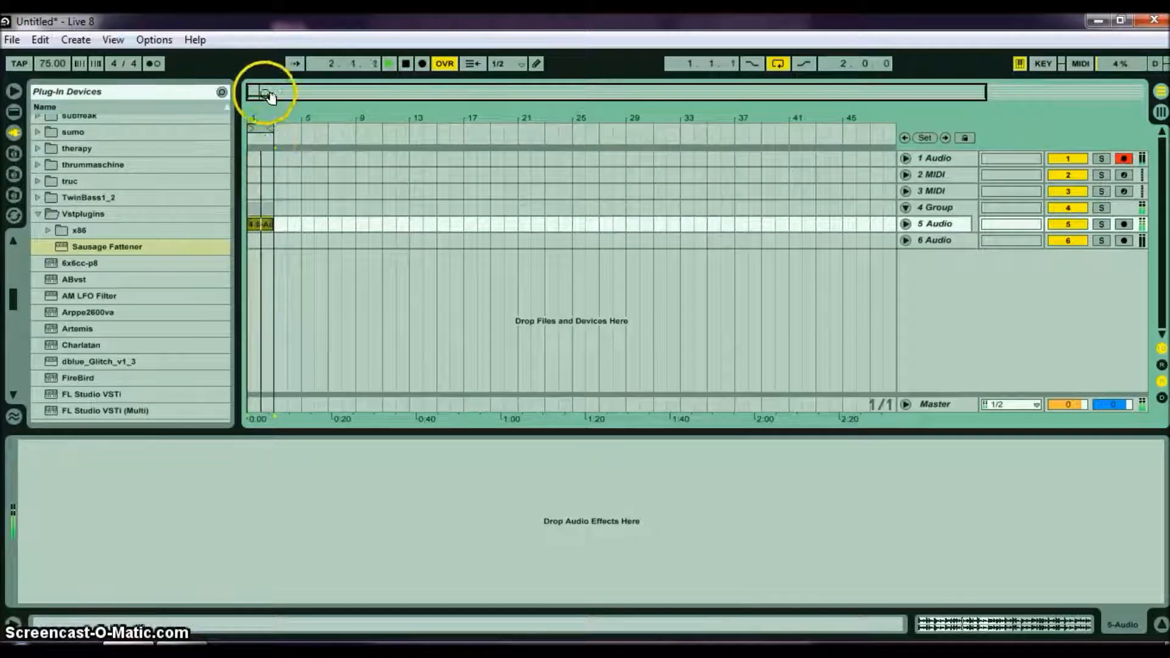
left_click_drag(257, 109, 257, 106)
left_click(905, 225)
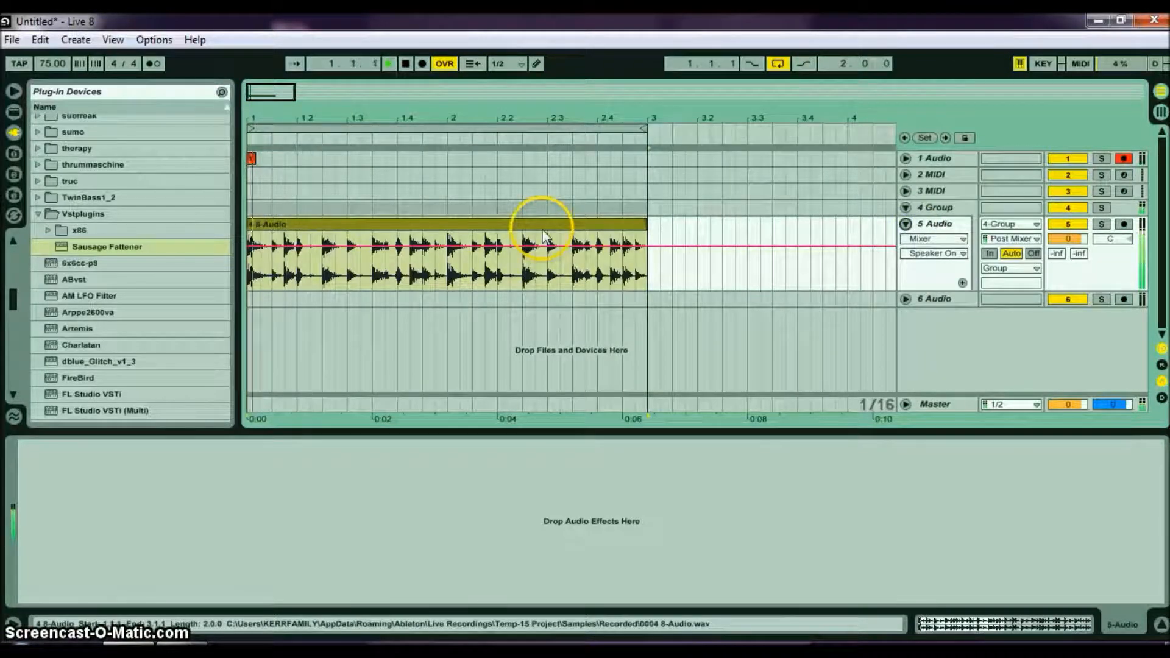
Duplicate the first three sixteenths of the 4 8-Audio clip right after themselves and play the loop from the start.
key("space")
left_click_drag(281, 237, 265, 239)
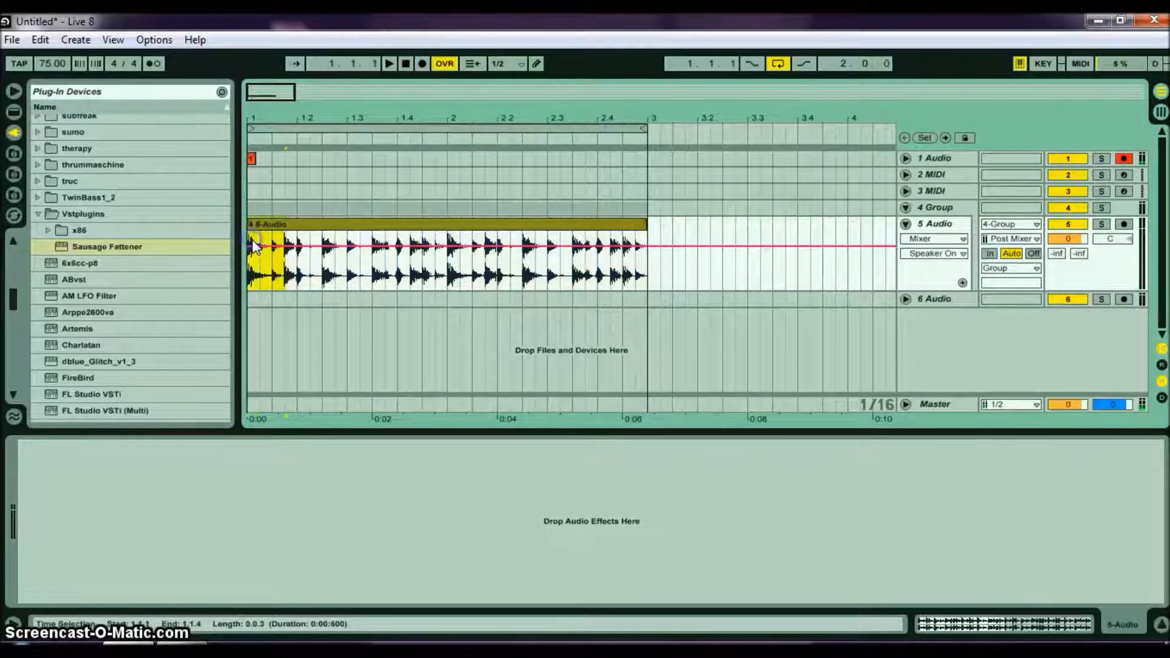
key("ctrl+d")
left_click(255, 233)
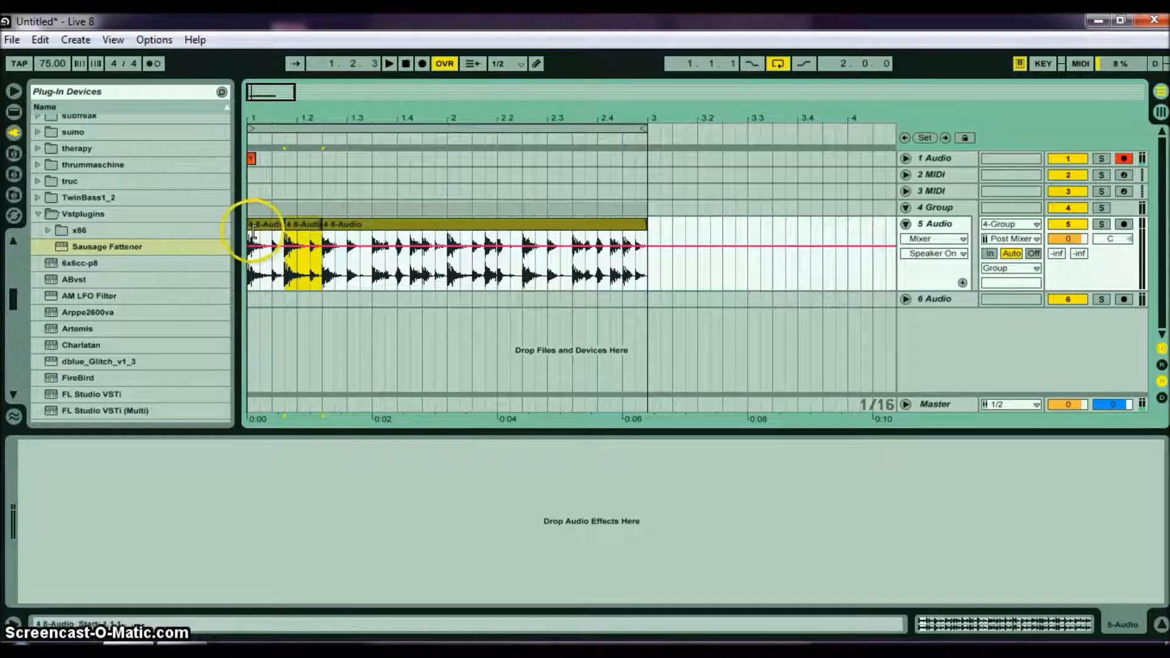
key("space")
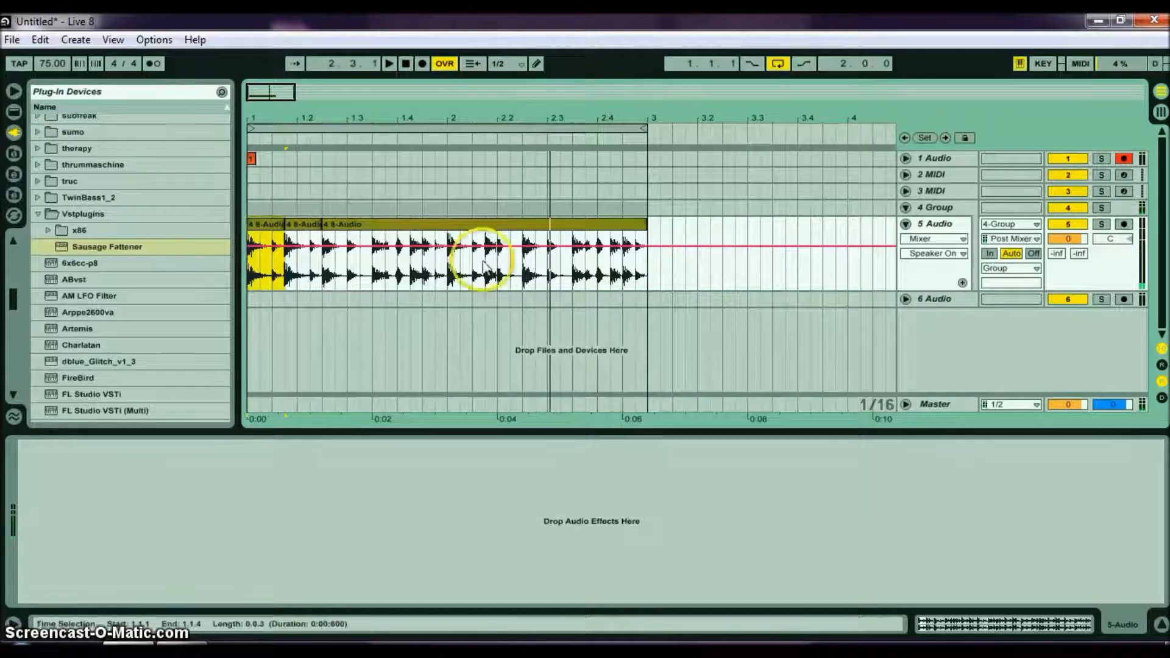
Duplicate the one-sixteenth slice at 2.1.4 twice in a row and play the edited loop from its first slice.
left_click(495, 241)
left_click_drag(495, 240, 490, 242)
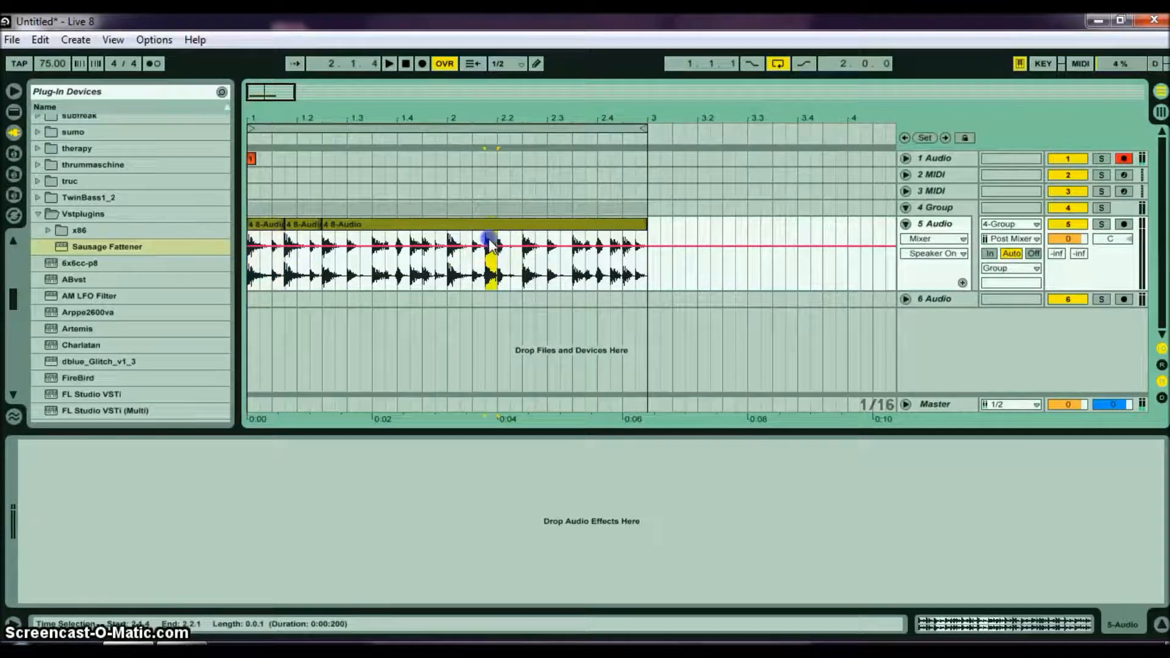
key("ctrl+d")
key("ctrl+d")
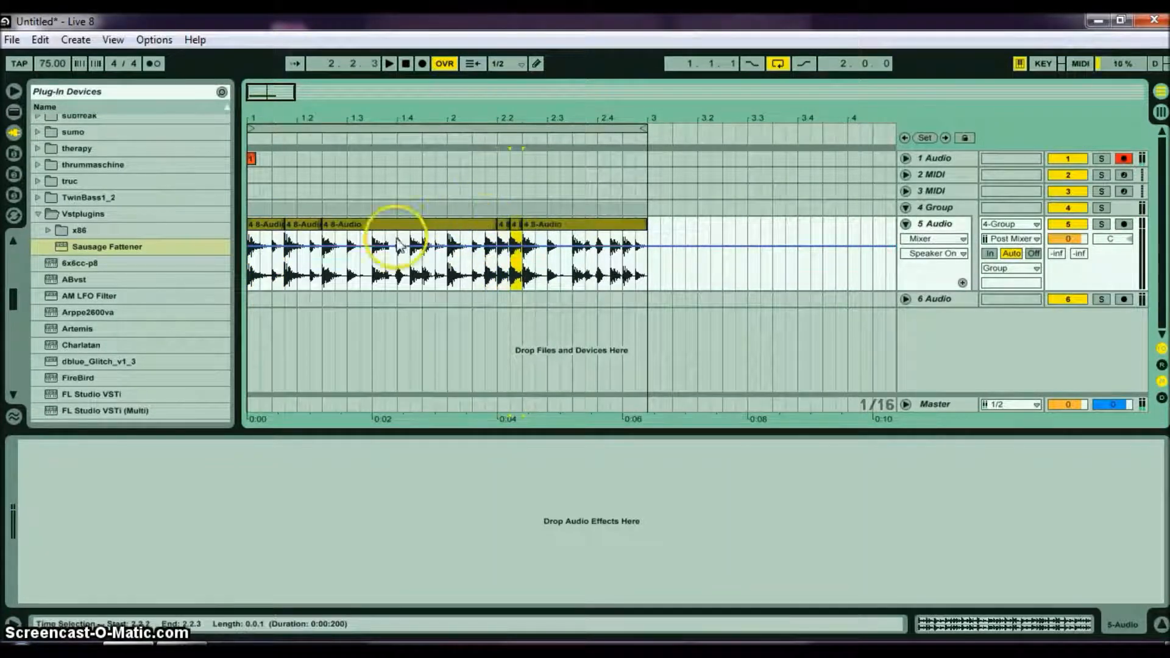
left_click(278, 224)
key("space")
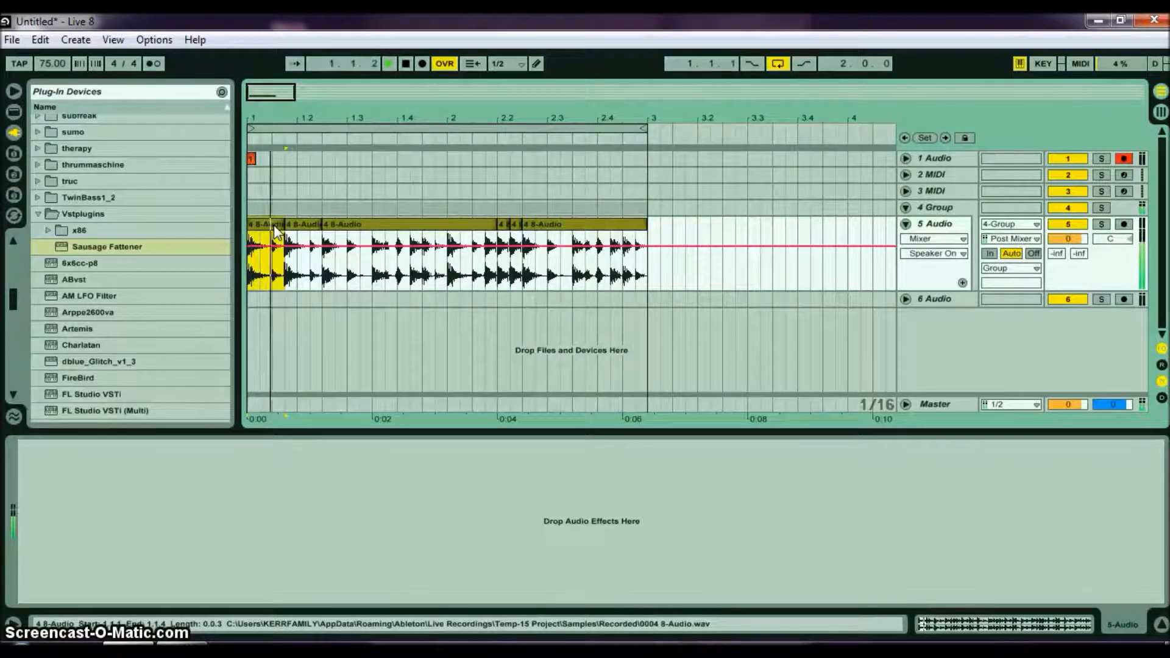
key("space")
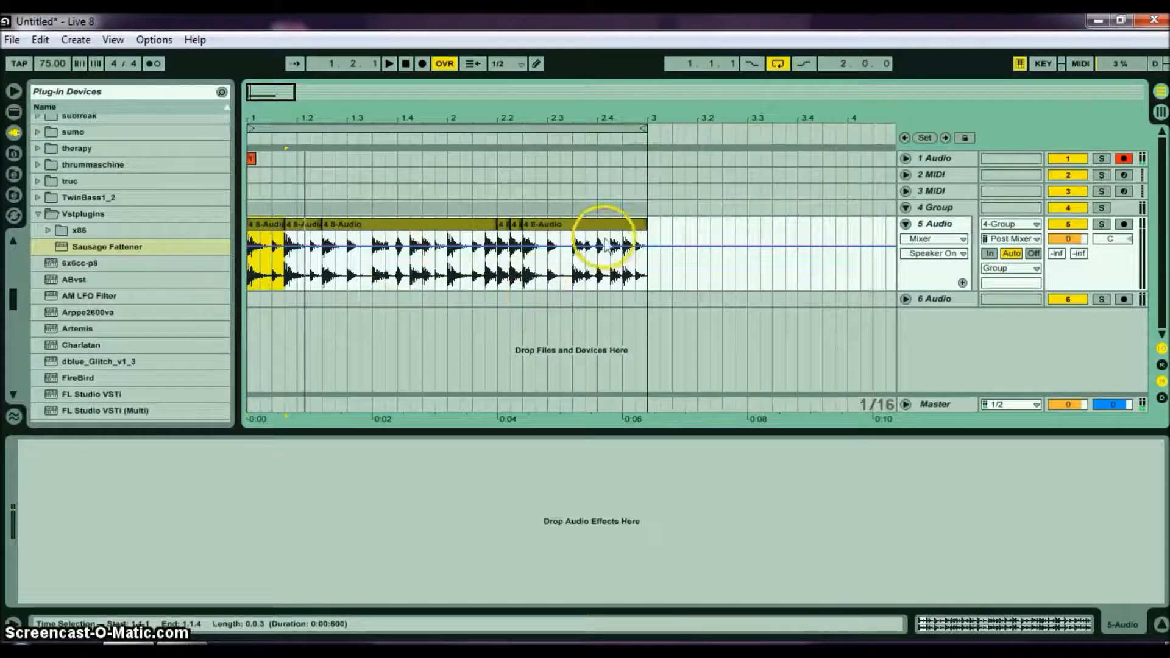
Split off the loop's last two sixteenths from 2.4.3 and warp that slice in Complex Pro mode with a segment BPM of 300.
left_click_drag(621, 239, 640, 243)
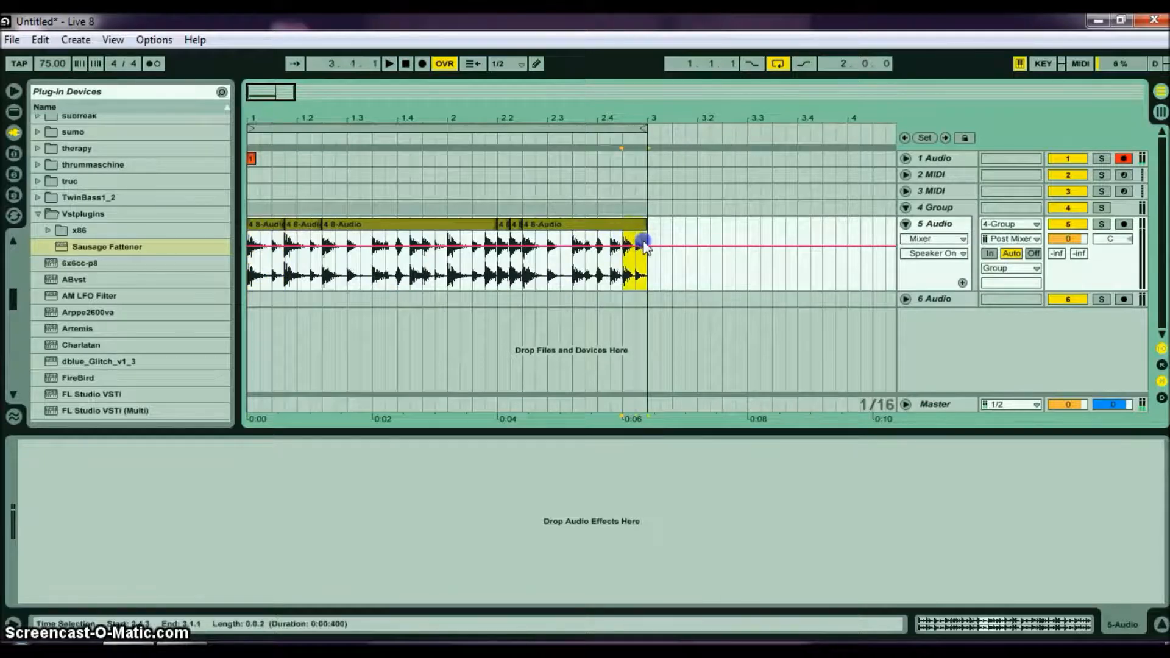
double_click(635, 224)
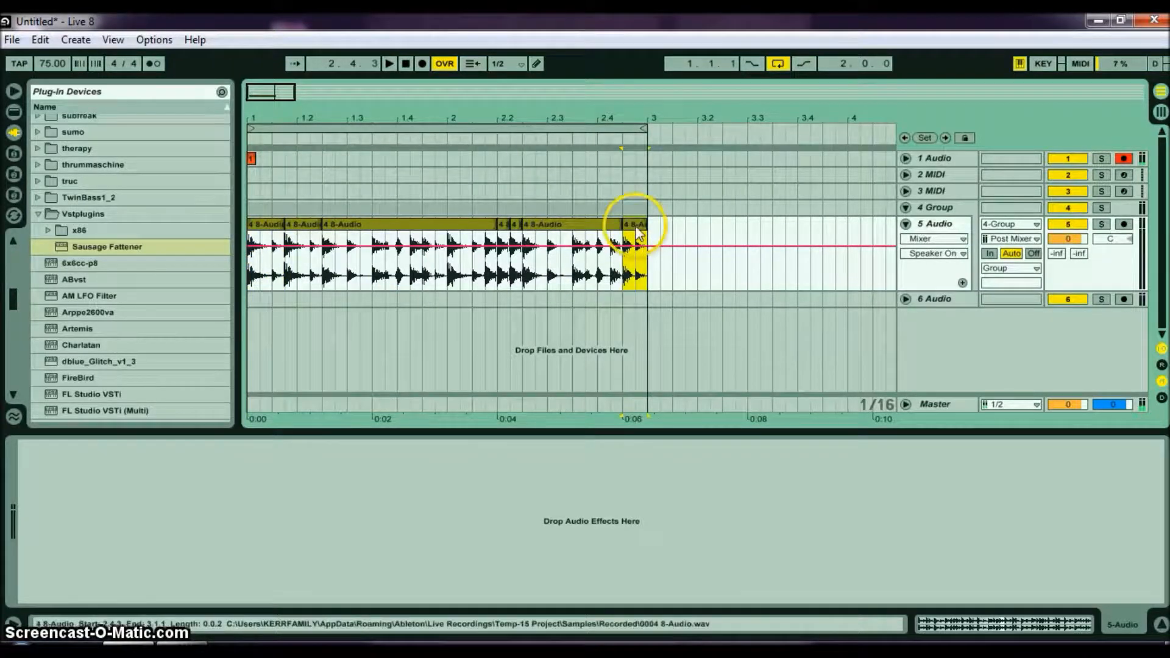
left_click(189, 540)
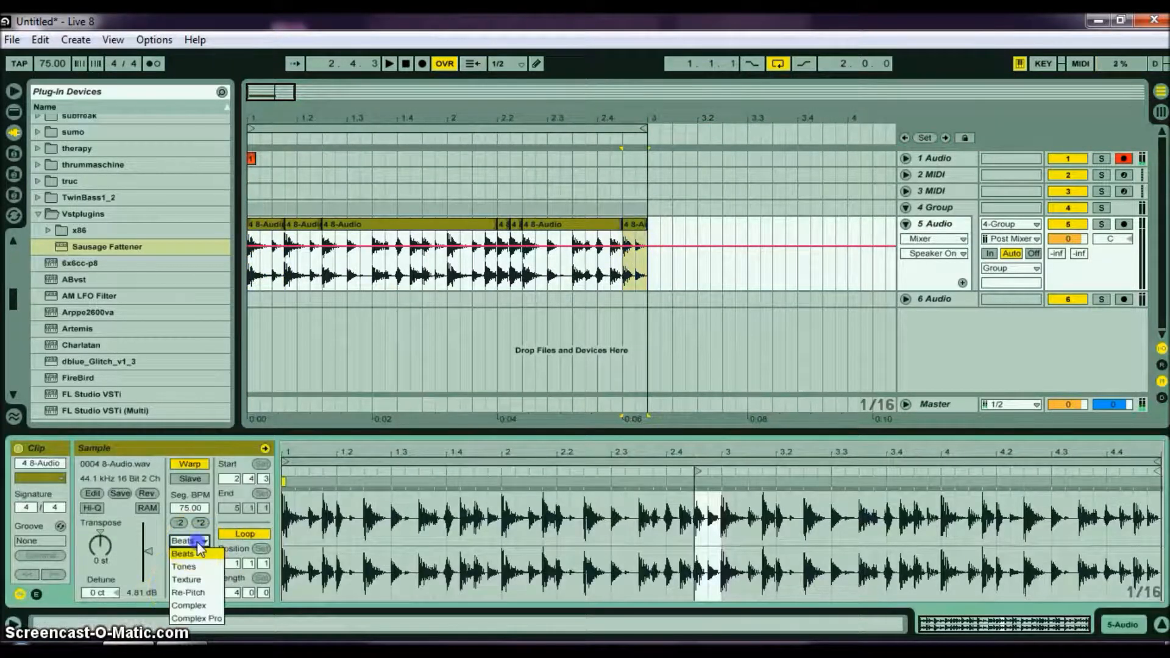
left_click(194, 616)
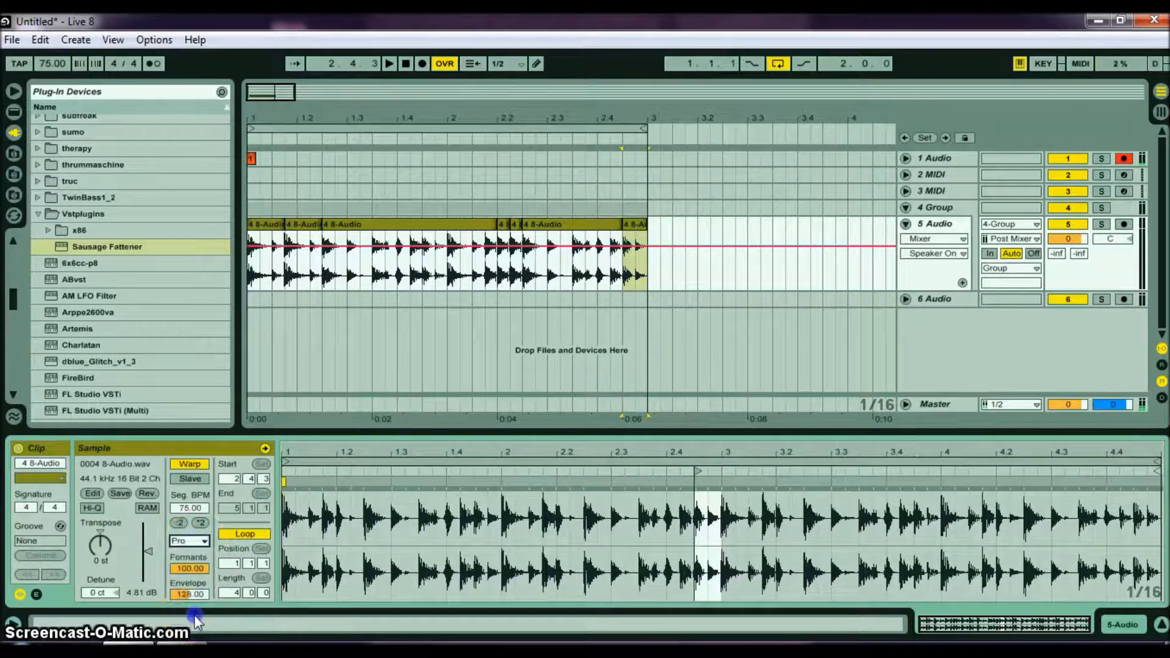
left_click(201, 523)
left_click(201, 524)
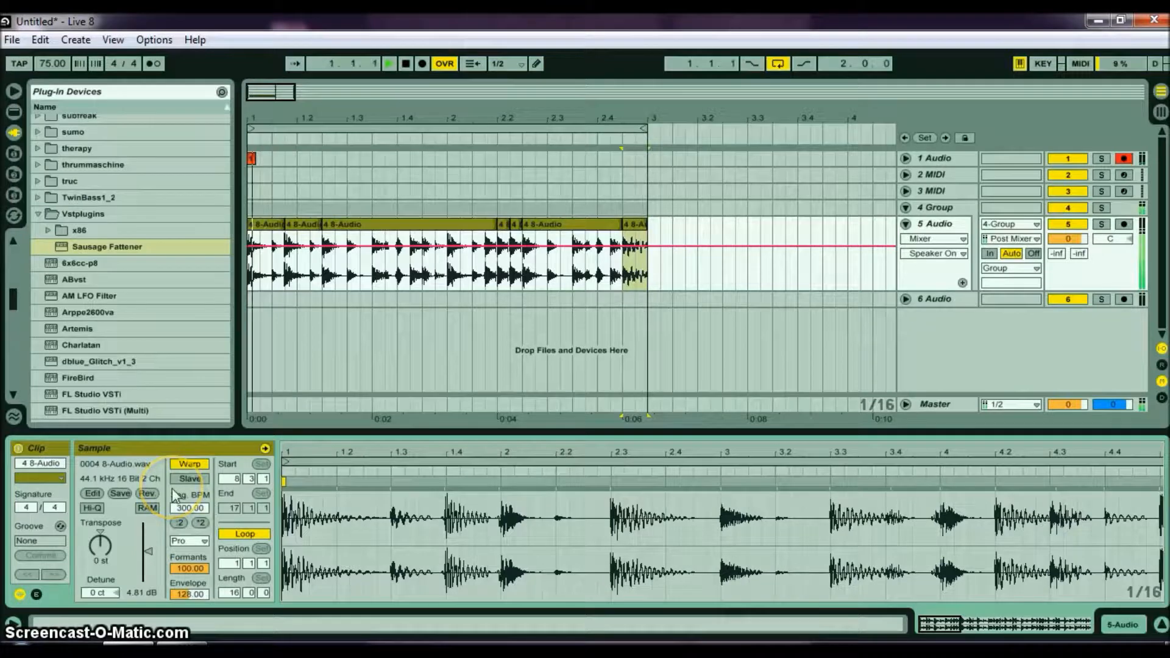
Lower the last slice's clip gain to 1.13 dB and audition the loop from the start.
mouse_move(148, 551)
left_mouse_down()
mouse_move(131, 554)
mouse_move(149, 558)
left_mouse_up()
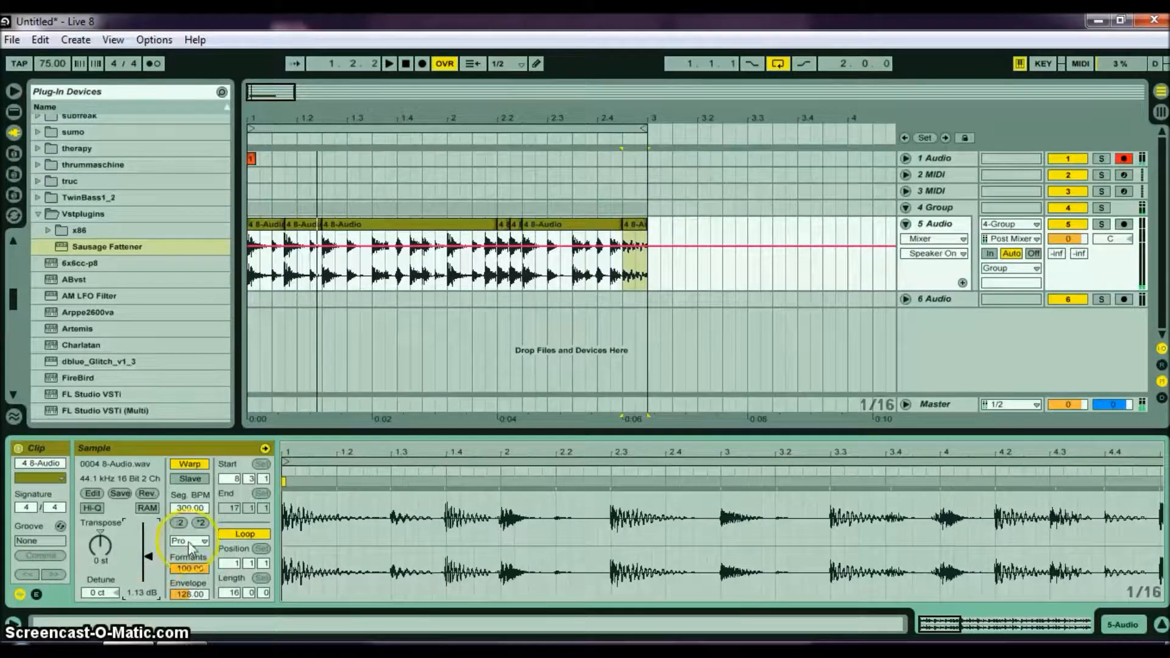
left_click(261, 230)
key("space")
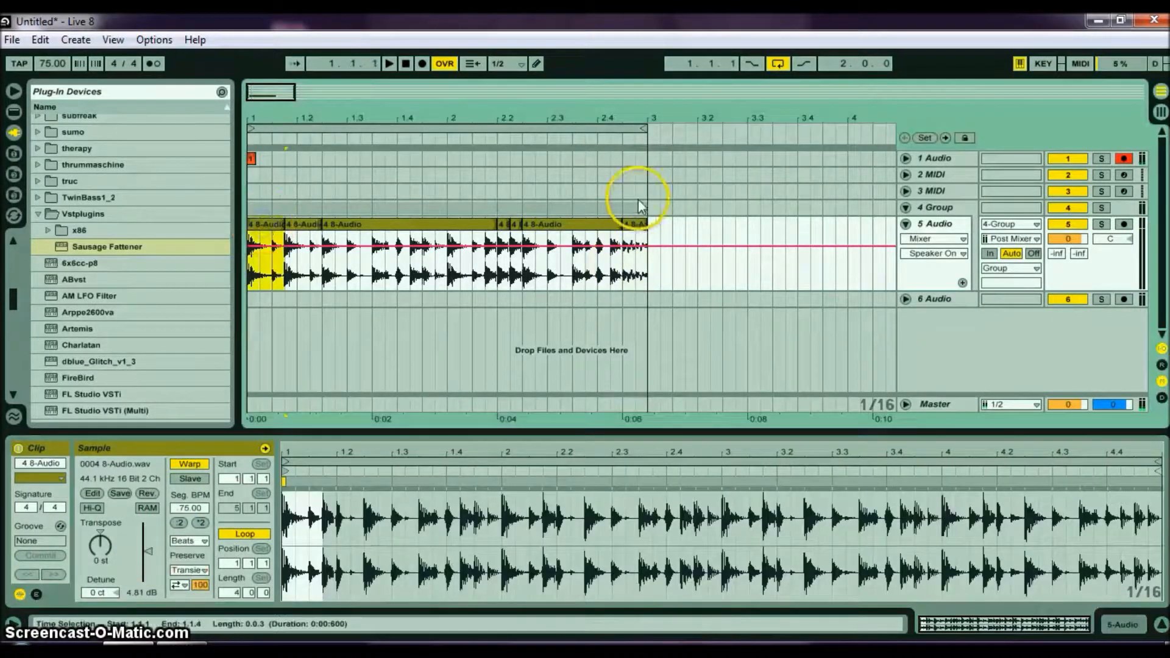
Consolidate all the slices on the 5 Audio track into one two-bar clip and select it.
left_click(638, 228, "shift")
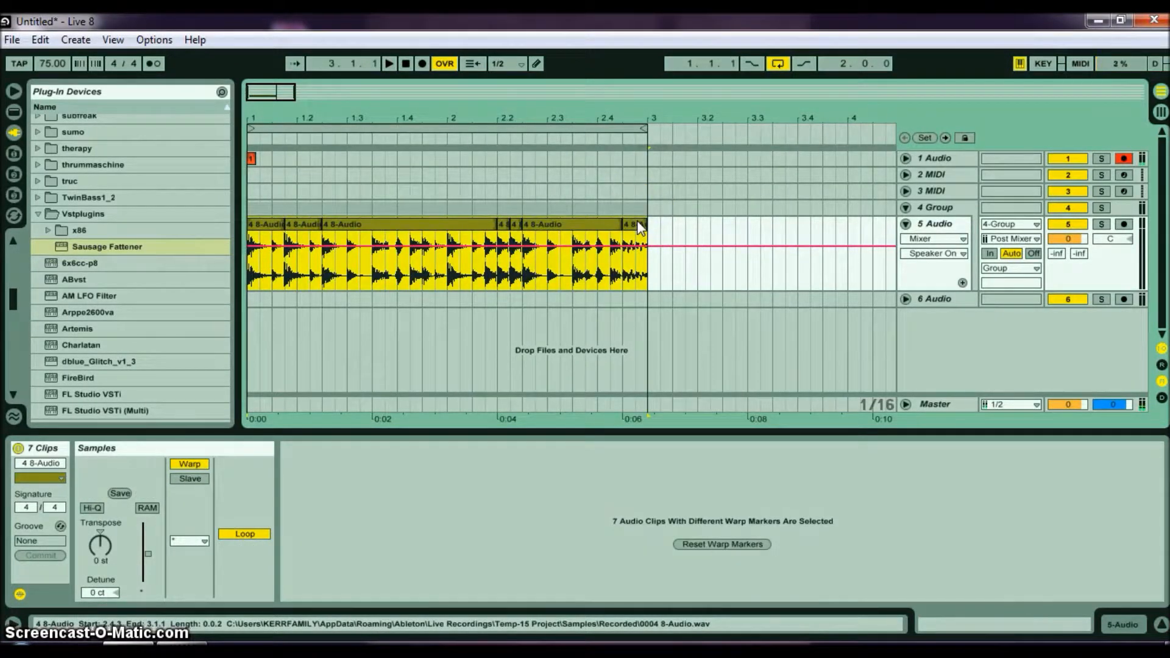
key("ctrl+j")
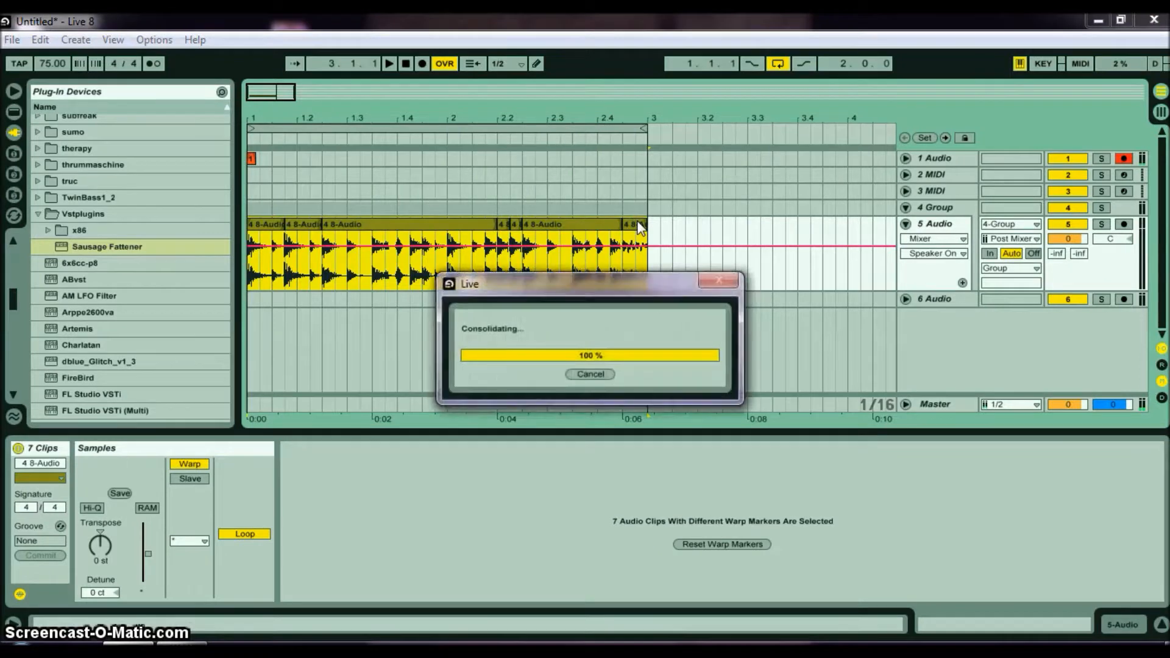
left_click(561, 220)
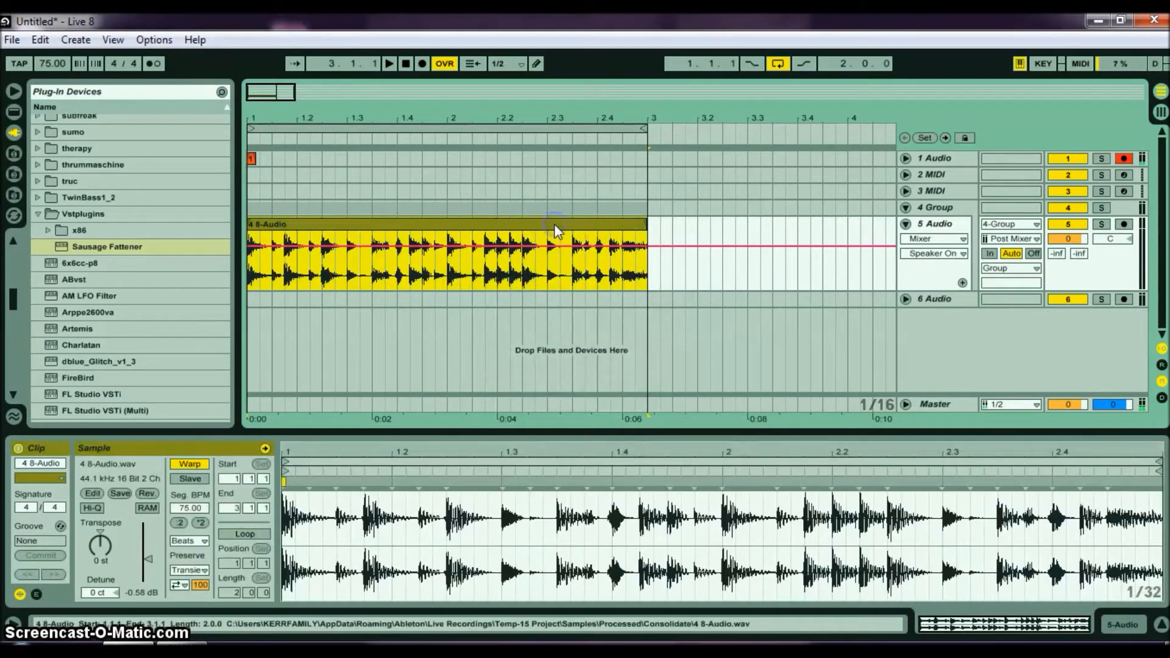